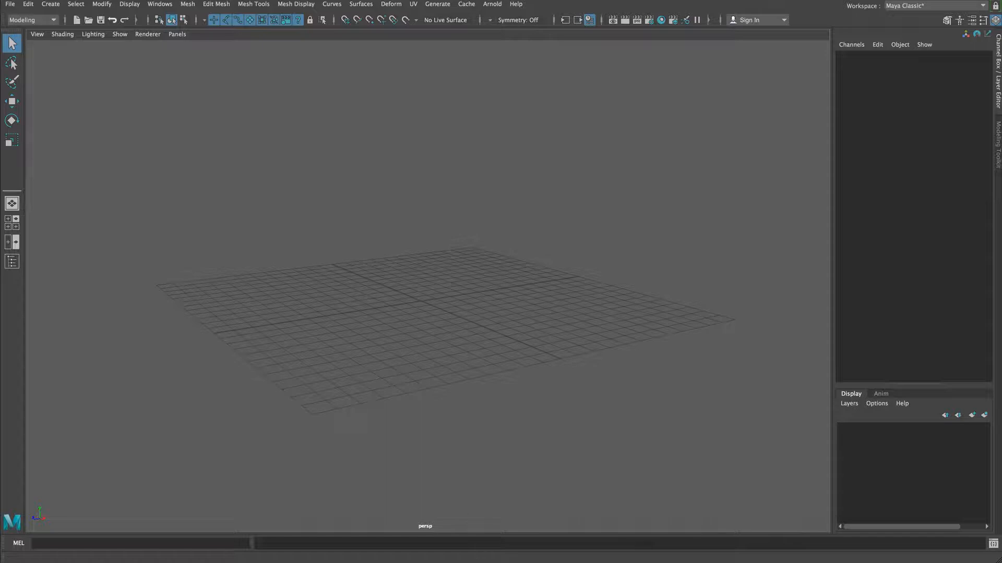
Step: Switch to Preview and compare the front and side close-up reference photos of the woman's face
key("super+Tab")
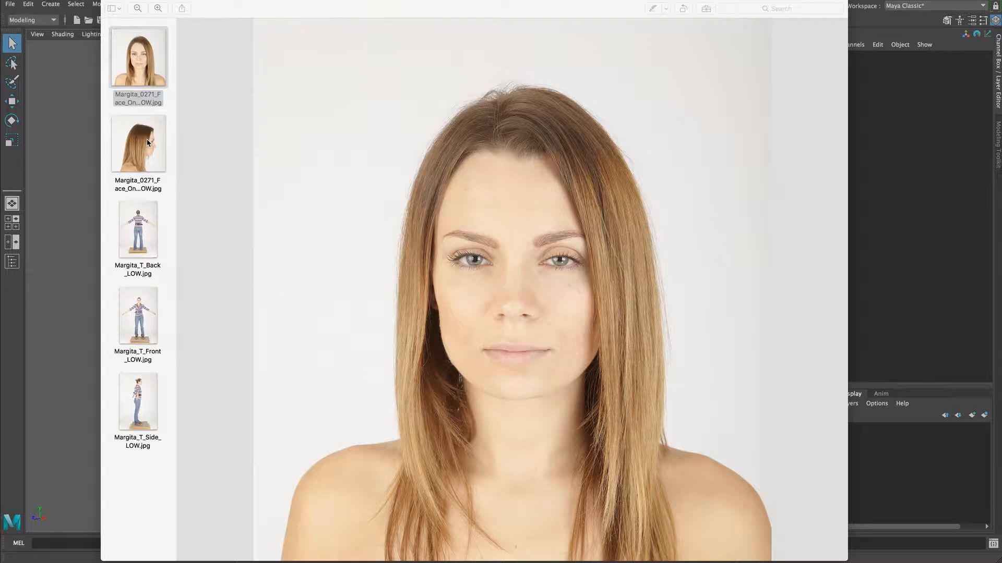
left_click(134, 82)
left_click(129, 158)
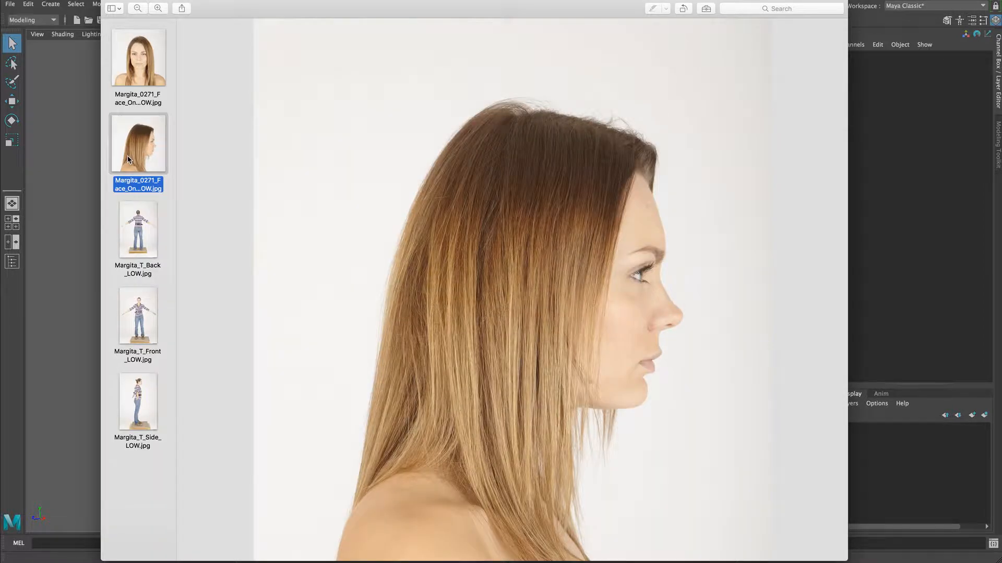
left_click(135, 70)
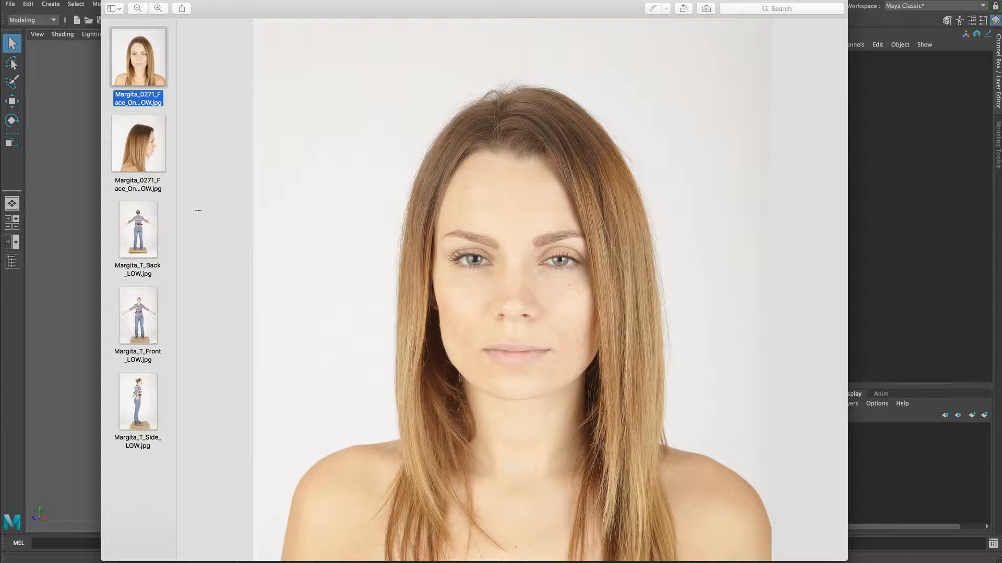
left_click(147, 166)
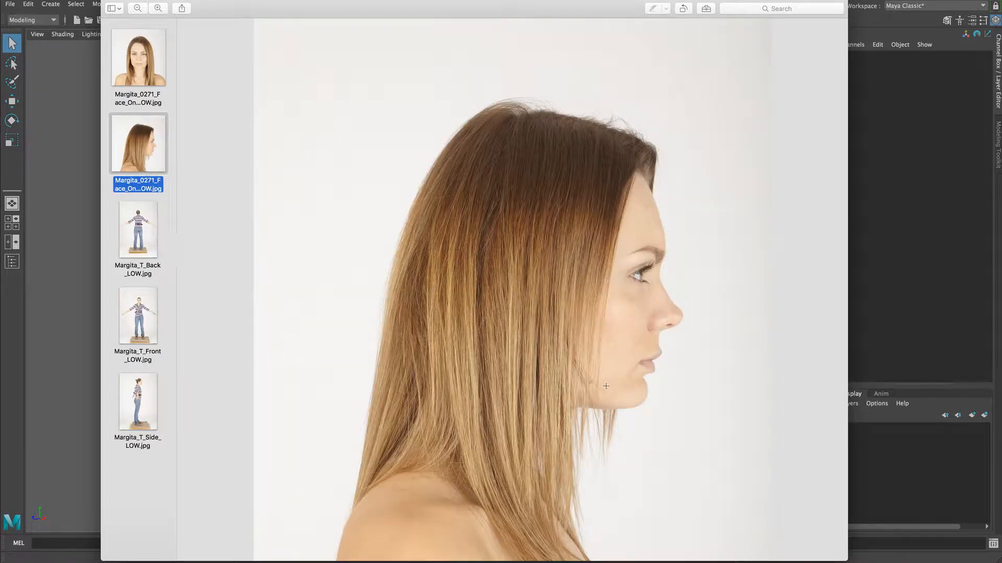
key("Up")
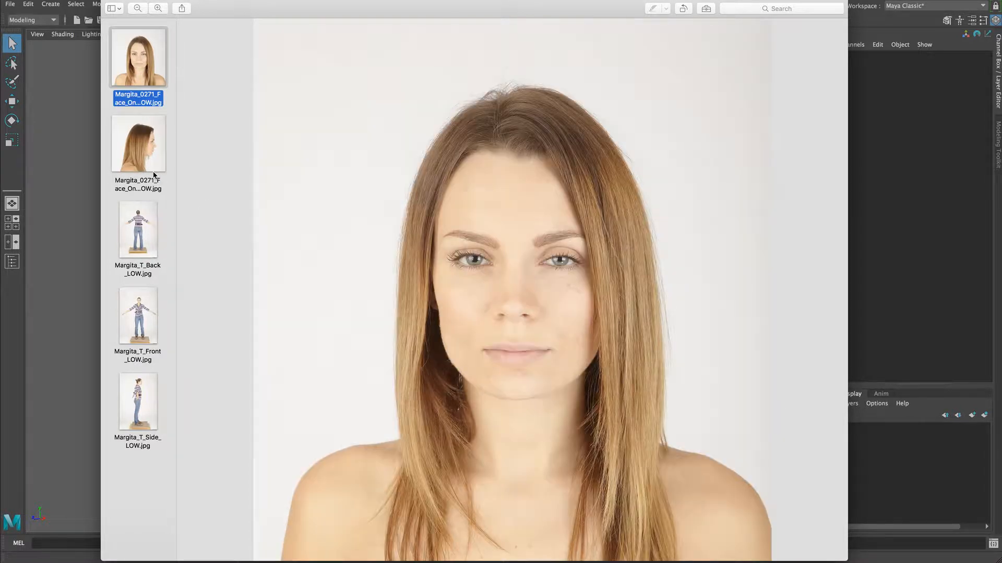
key("Down")
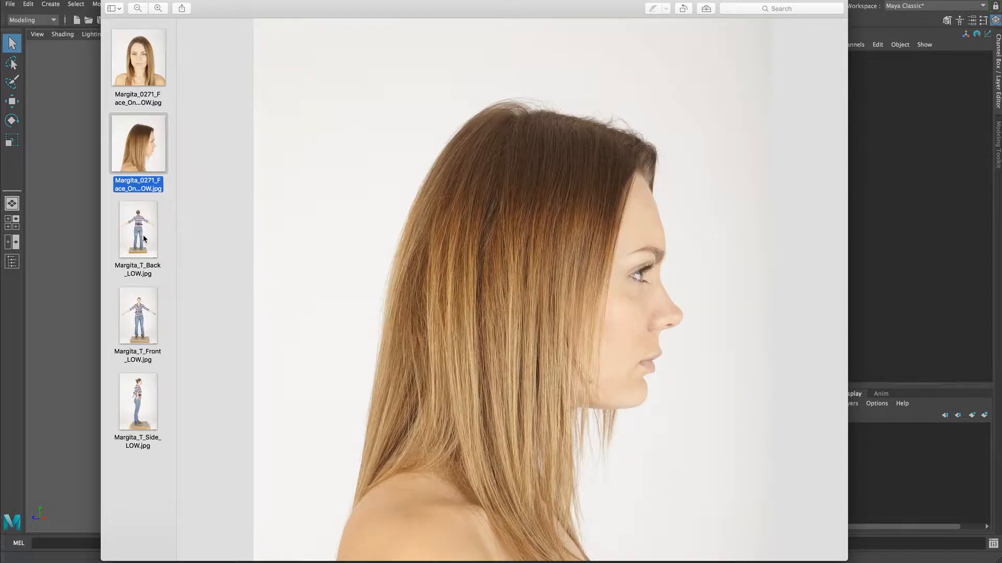
Step: Examine the full-body reference photos of the woman from the back, front and side
key("Down")
left_click(140, 326)
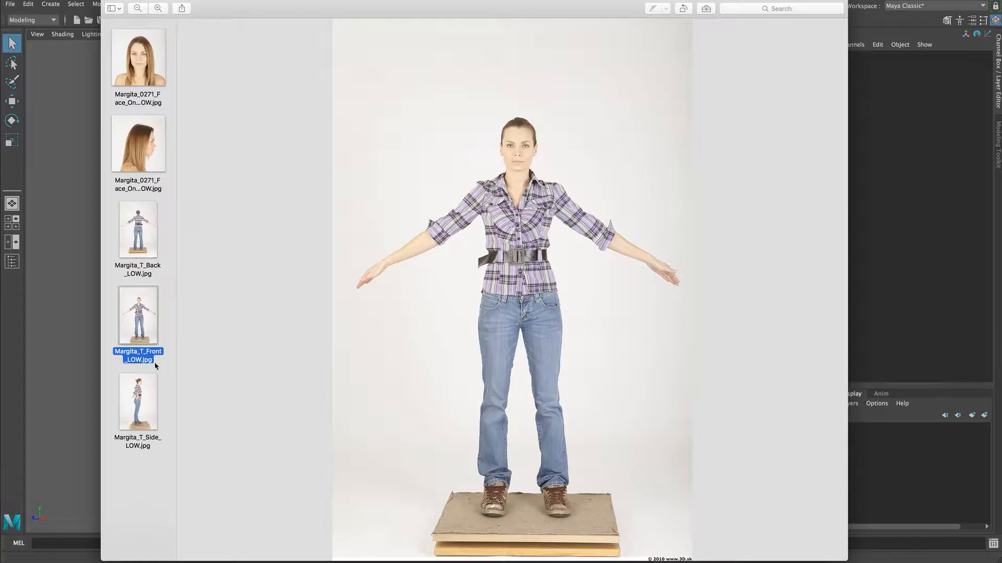
left_click(142, 401)
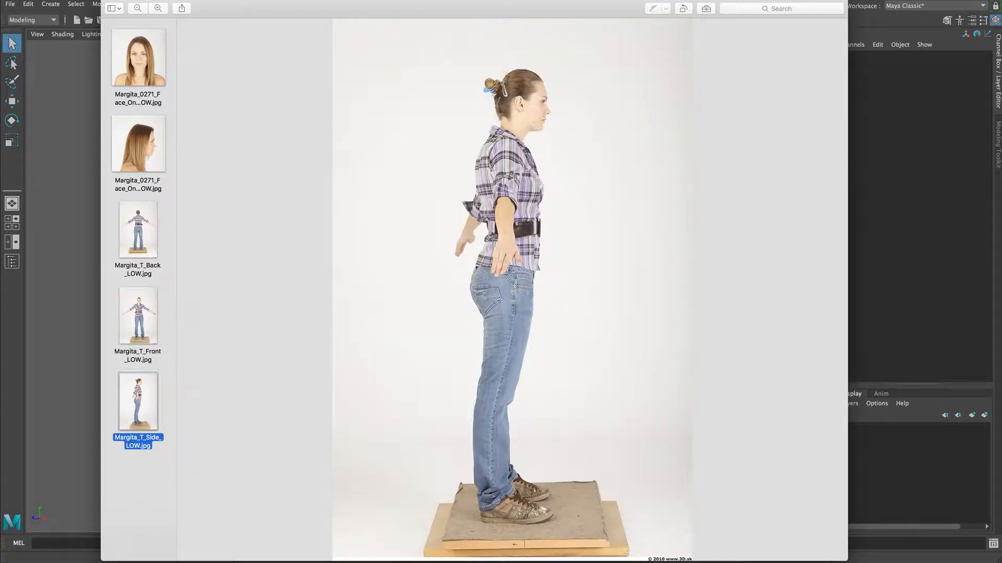
left_click(135, 323)
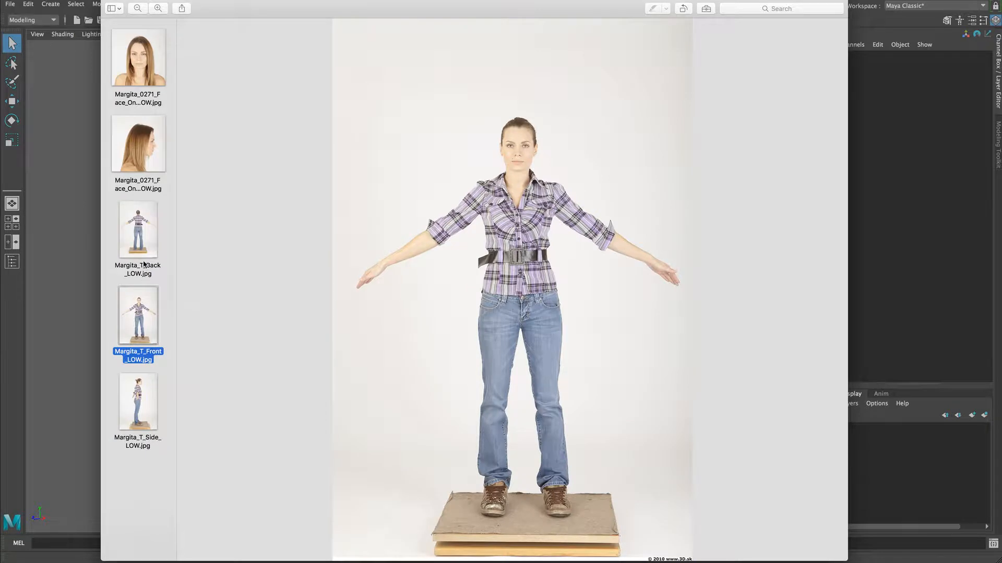
left_click(143, 233)
left_click(135, 333)
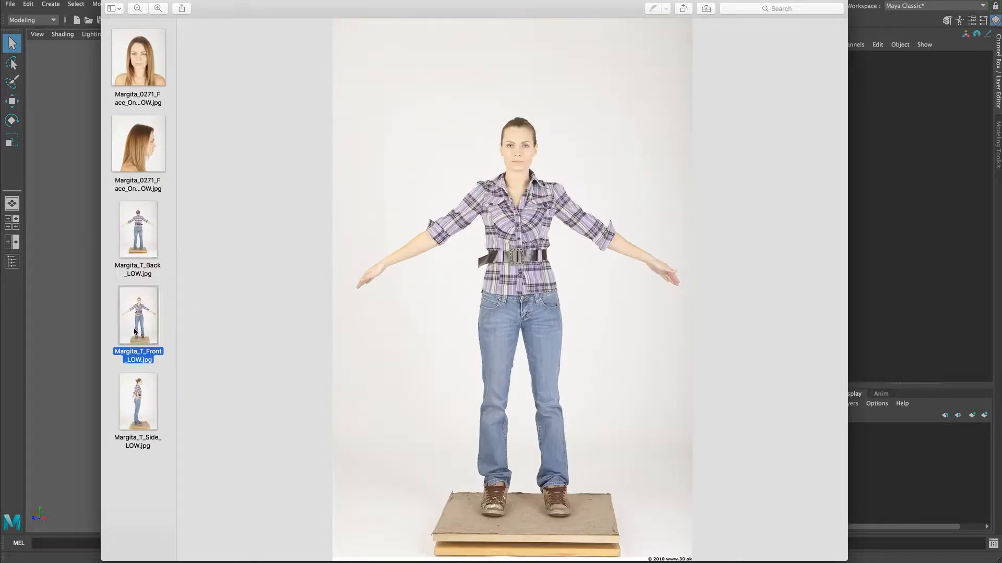
left_click(138, 421)
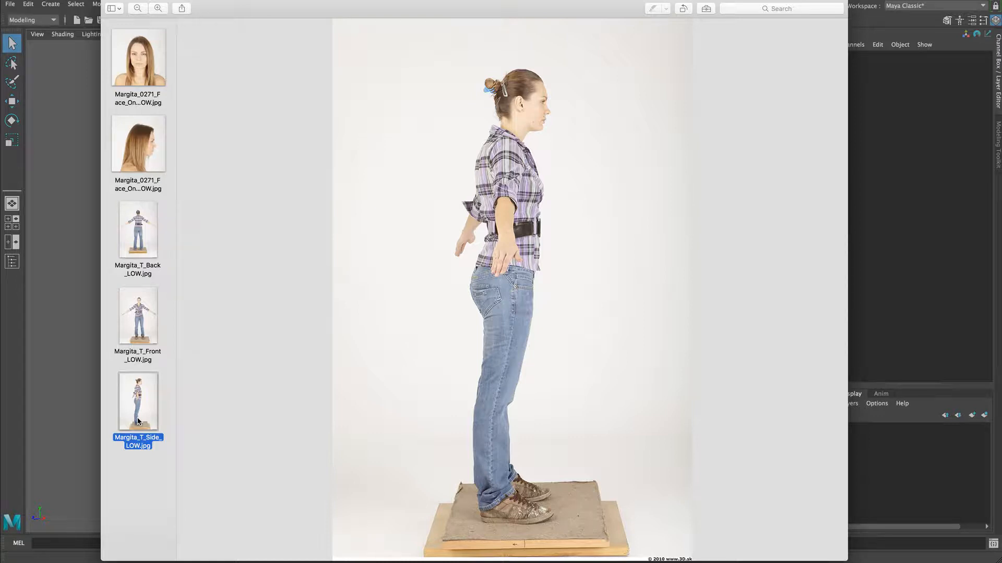
left_click(125, 338)
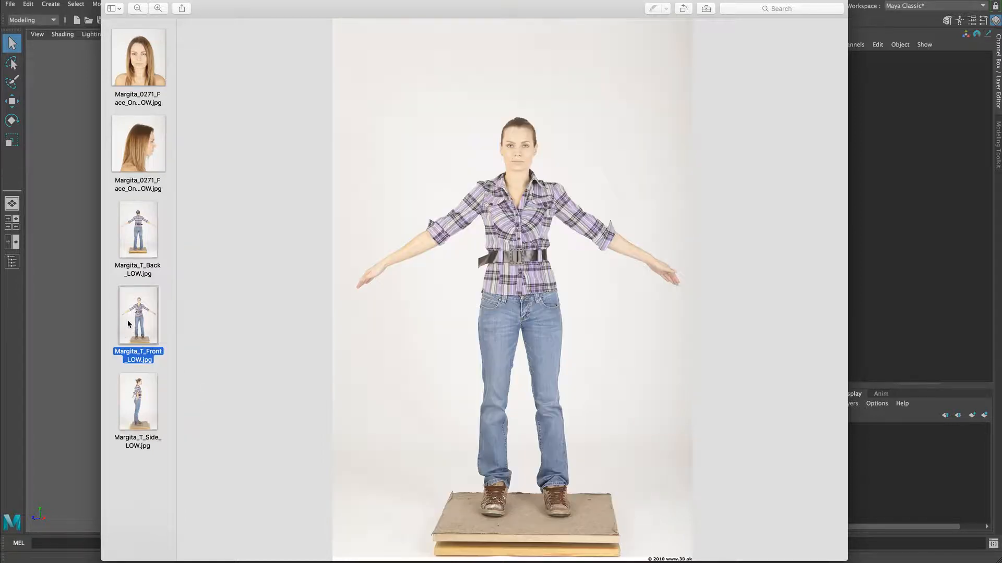
left_click(138, 234)
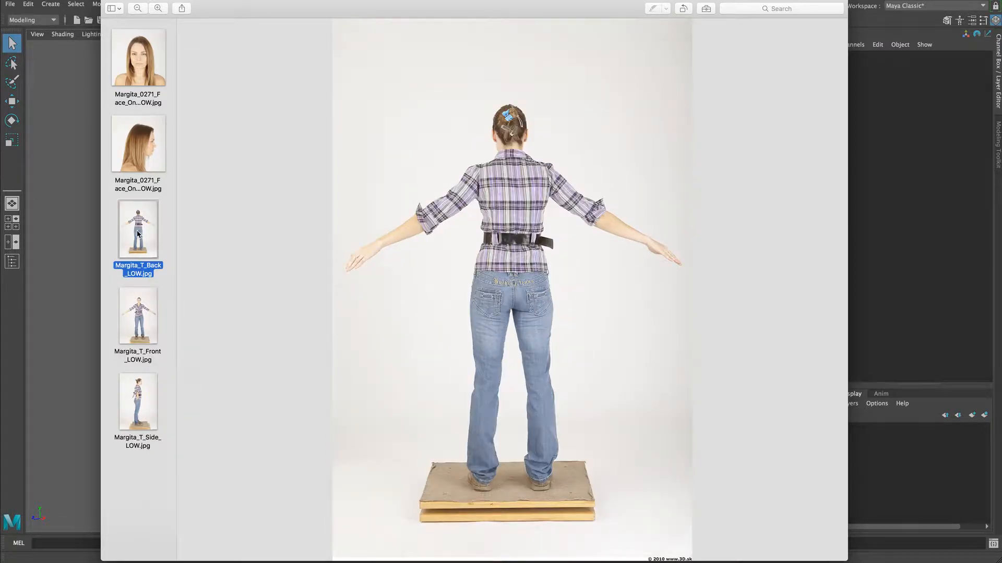
left_click(143, 325)
left_click(139, 408)
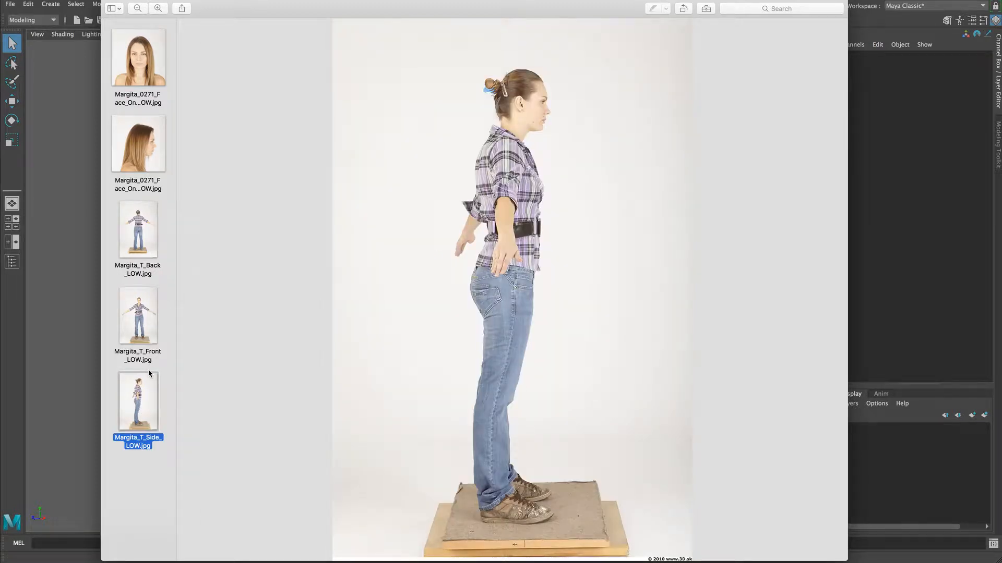
Step: Compare the figure's pose, height and framing across the back, front and side full-body photos
left_click(142, 250)
left_click(139, 318)
left_click(139, 420)
left_click(139, 345)
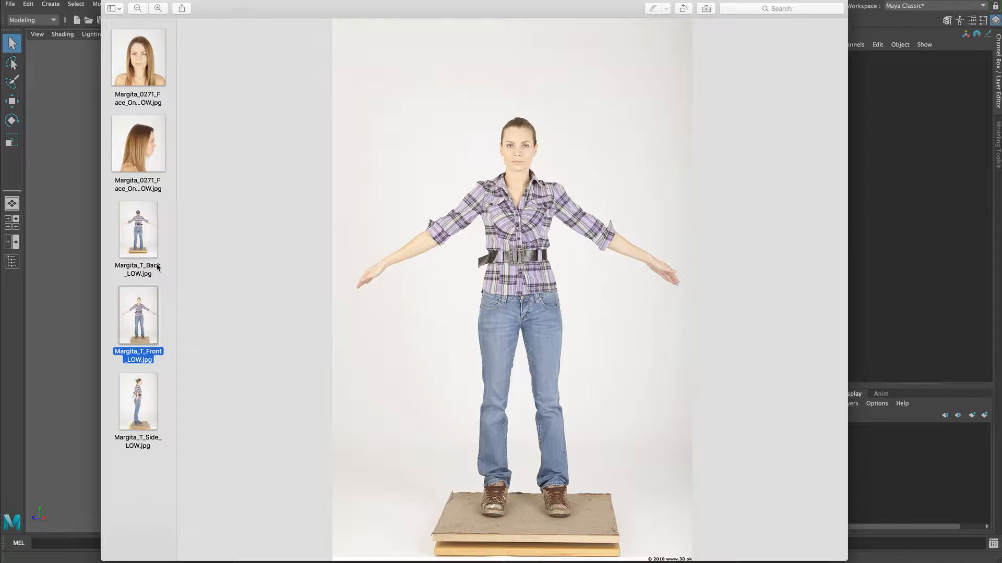
left_click(145, 243)
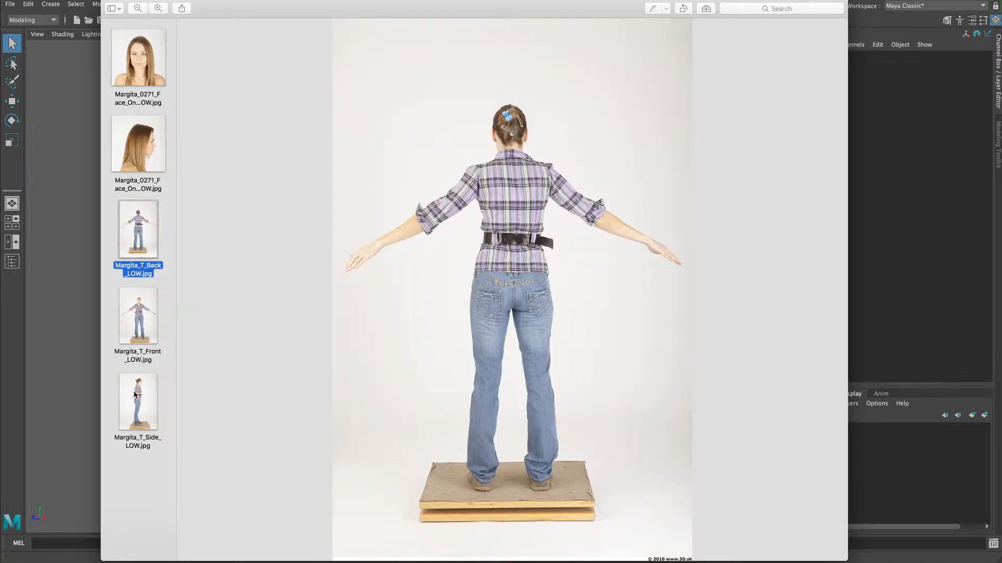
left_click(140, 402)
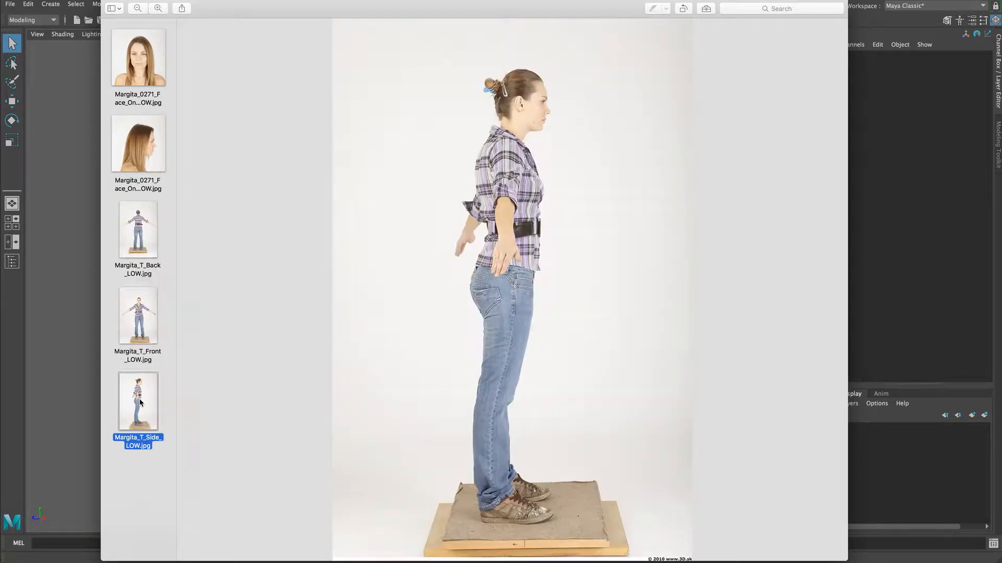
left_click(140, 237)
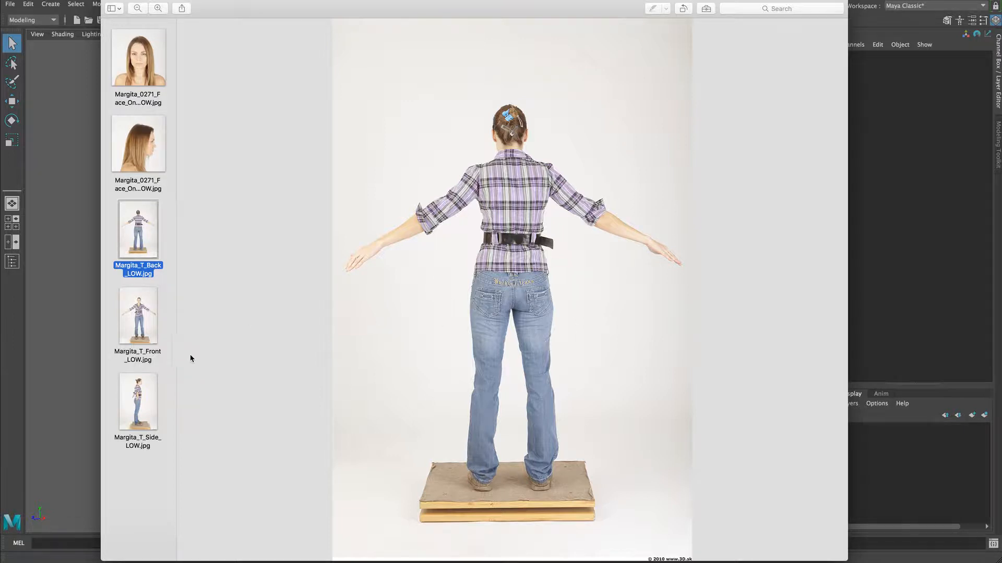
left_click(152, 316)
left_click(146, 418)
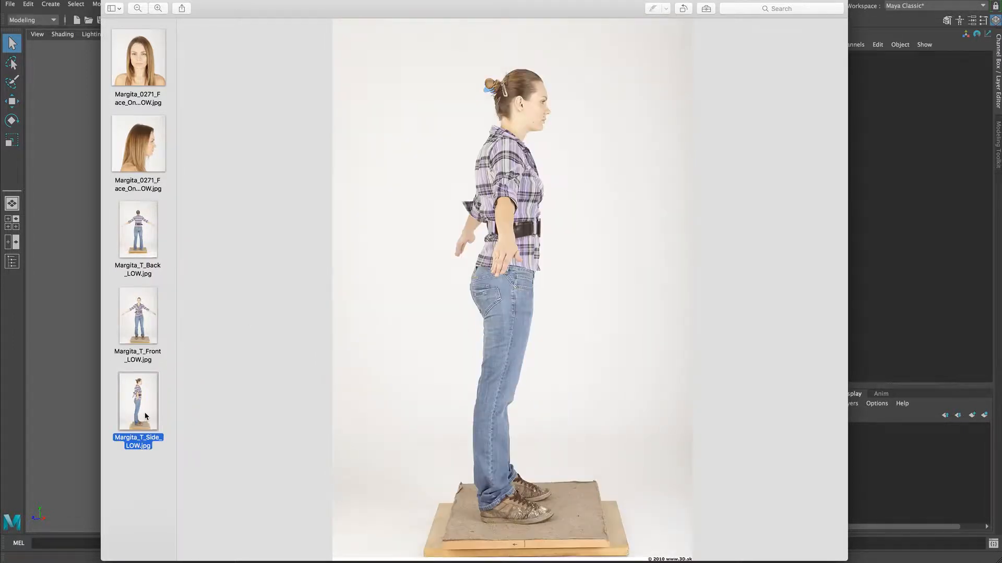
left_click(139, 335)
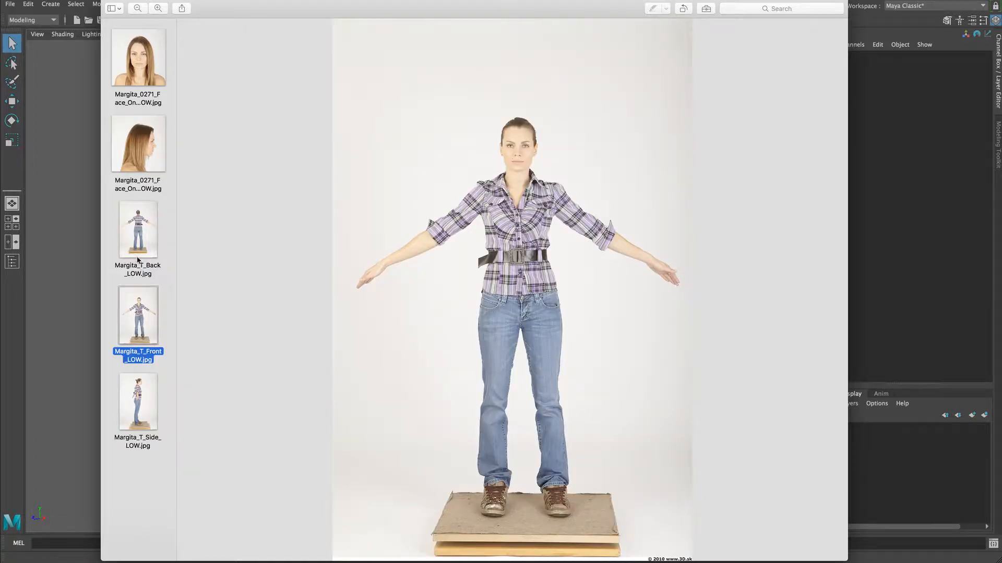
left_click(137, 232)
Step: Compare the position of the nose and other facial features between the side and front face close-ups
left_click(138, 146)
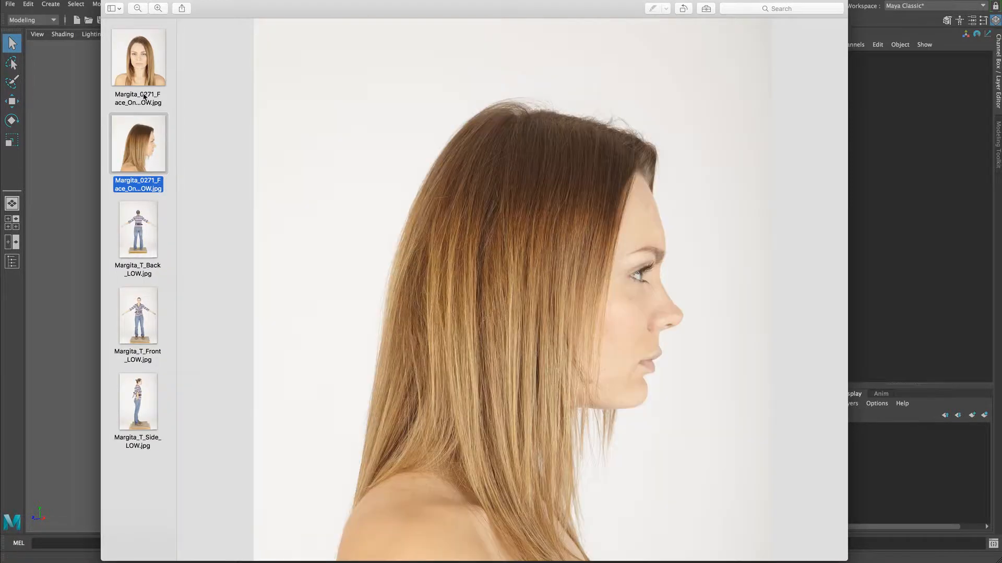
left_click(144, 58)
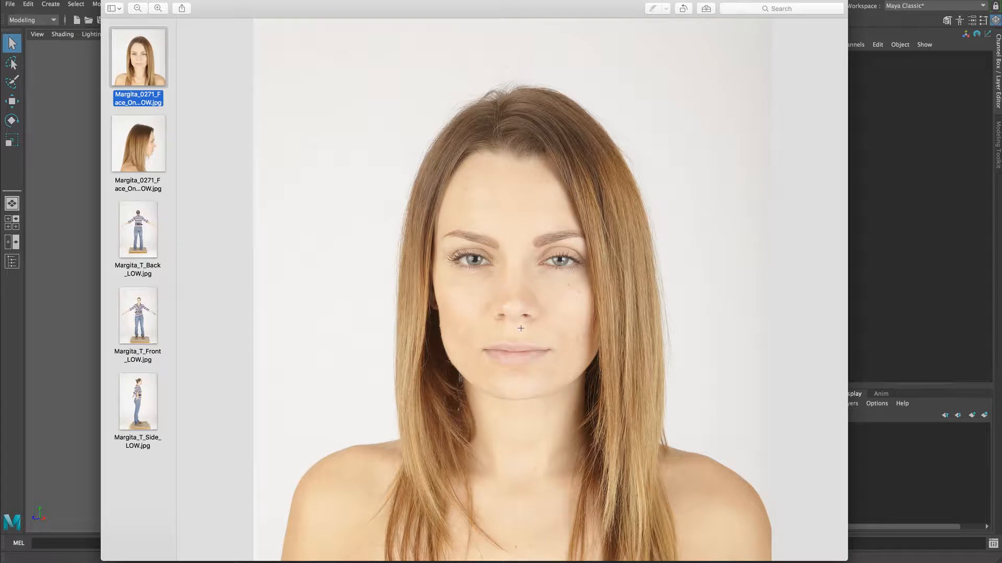
left_click(141, 147)
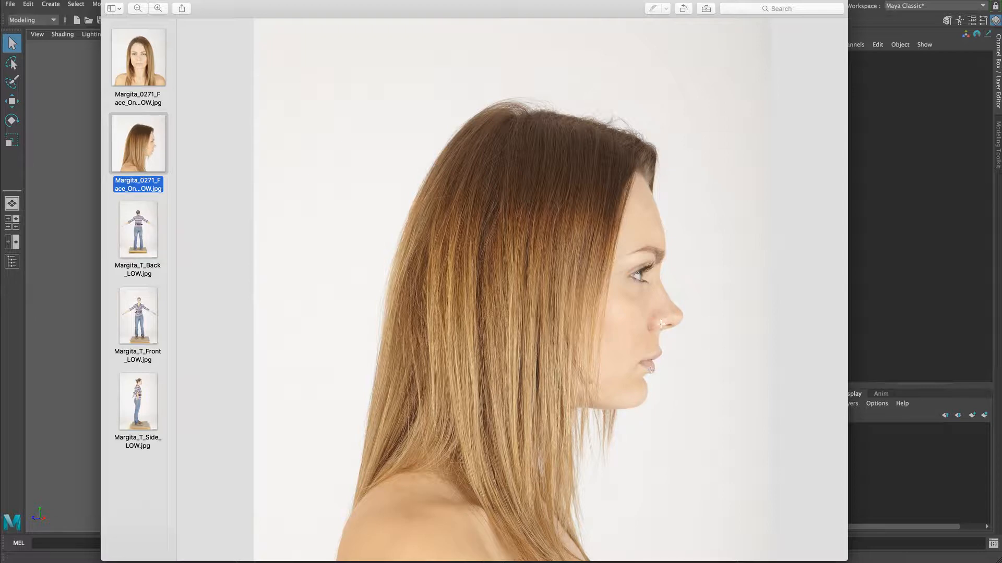
left_click(126, 74)
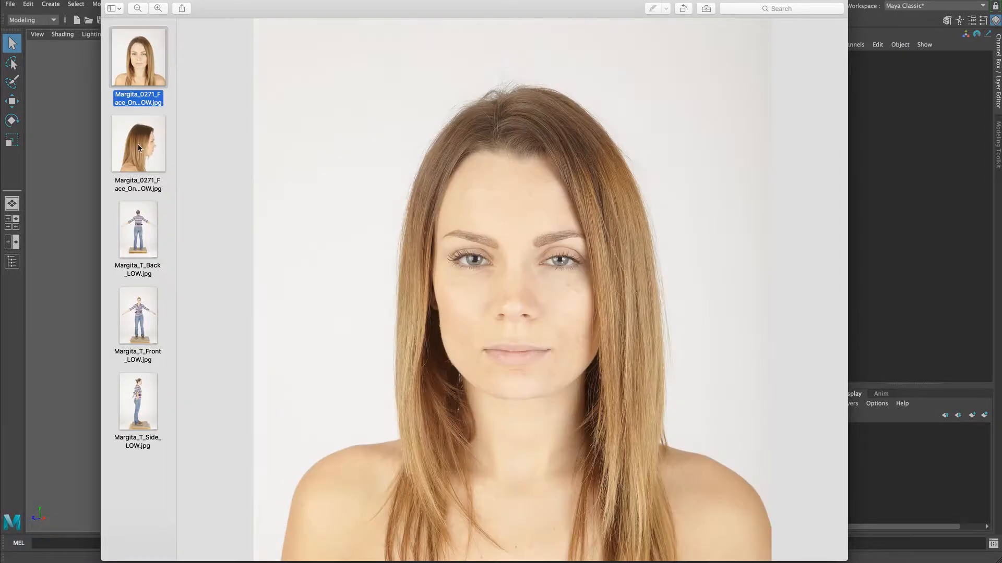
left_click(139, 149)
Step: Review the back, front and side full-body photos again, comparing the front view with the side view
left_click(137, 230)
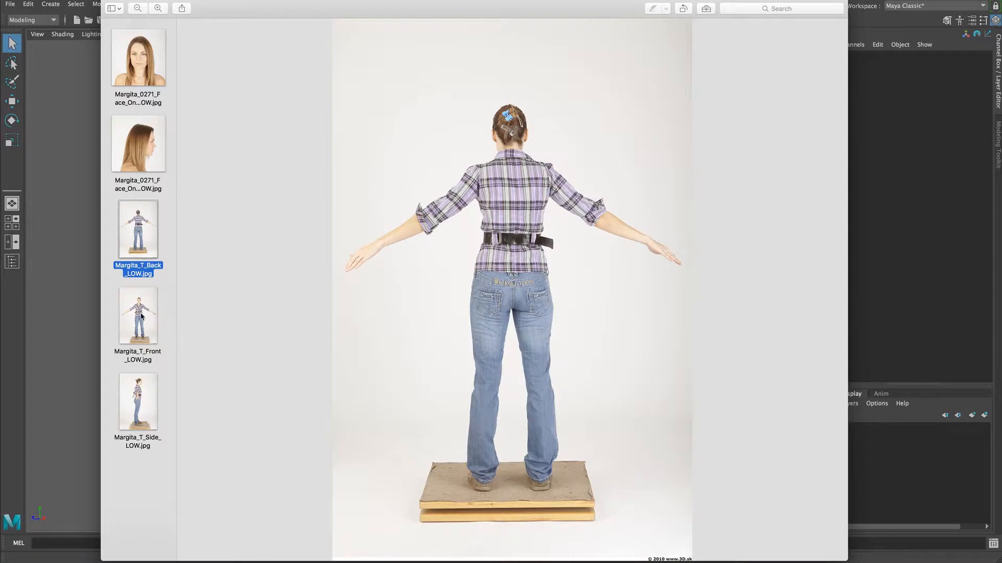
left_click(145, 329)
left_click(143, 390)
left_click(139, 329)
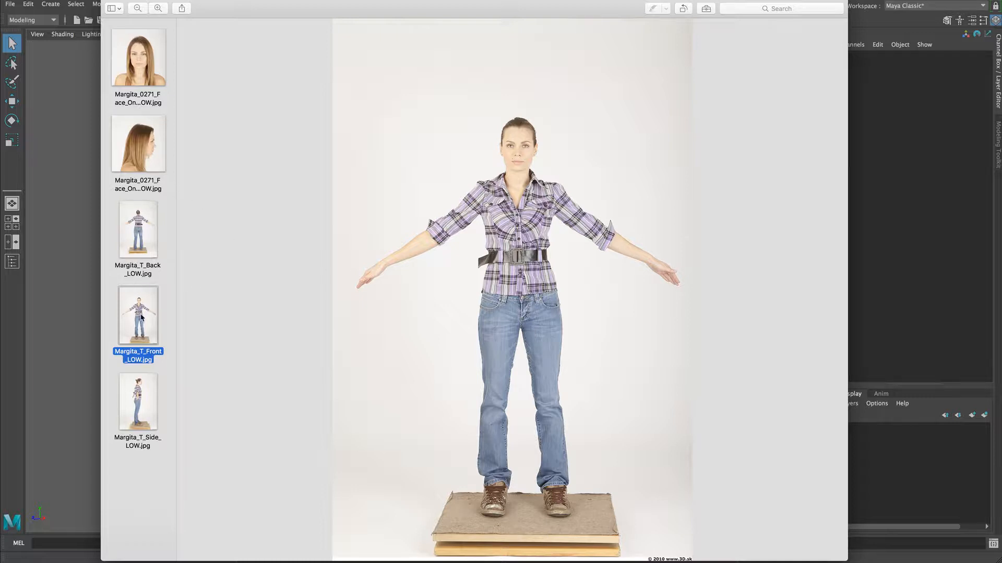
left_click(141, 421)
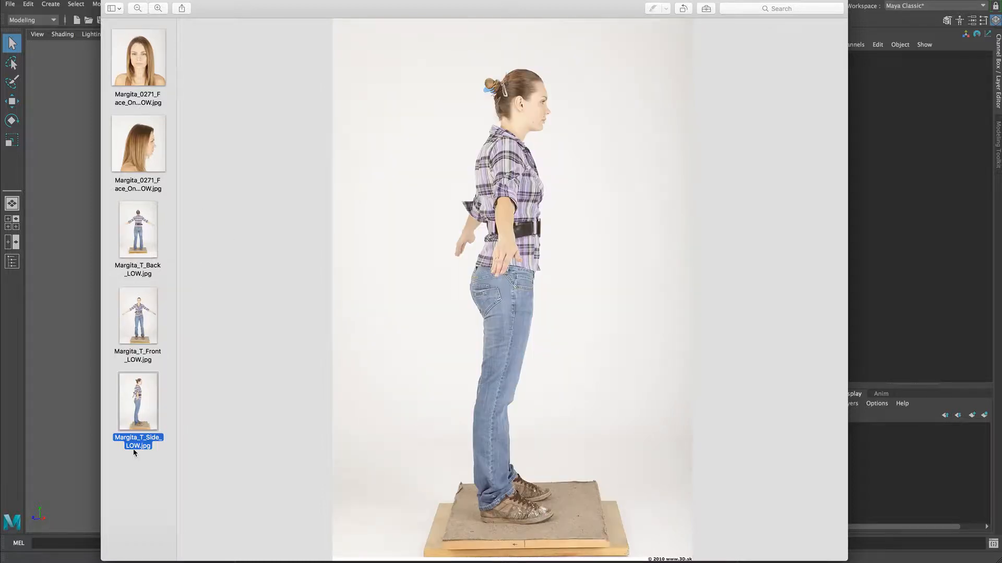
left_click(142, 341)
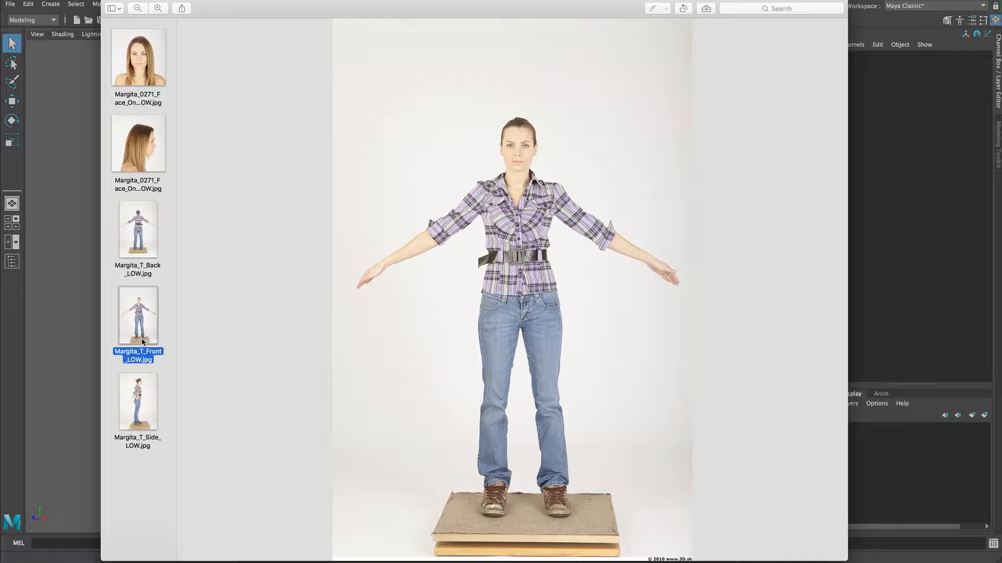
left_click(144, 247)
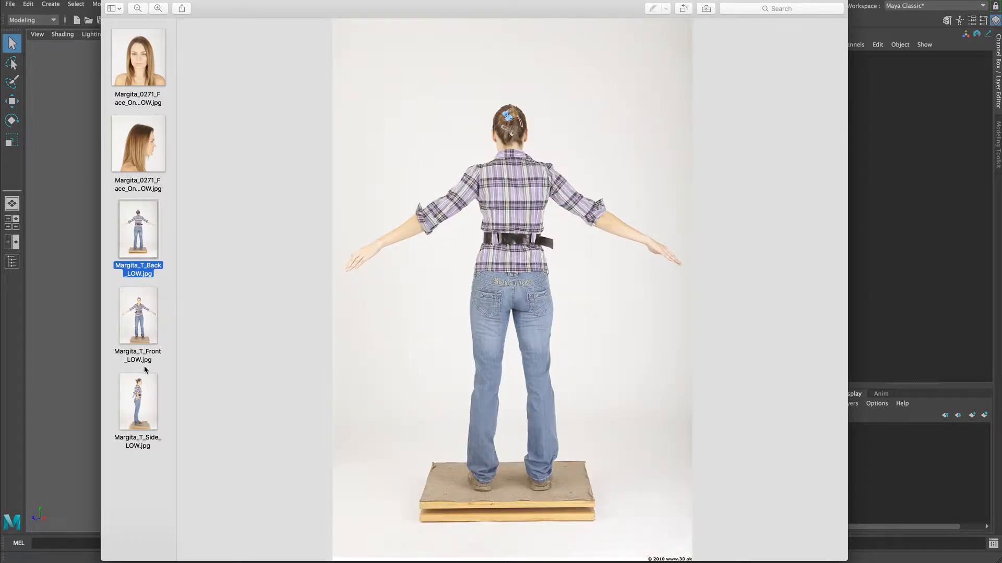
Step: Compare the head in the full-body front photo with the detail in the close-up face photos
left_click(138, 129)
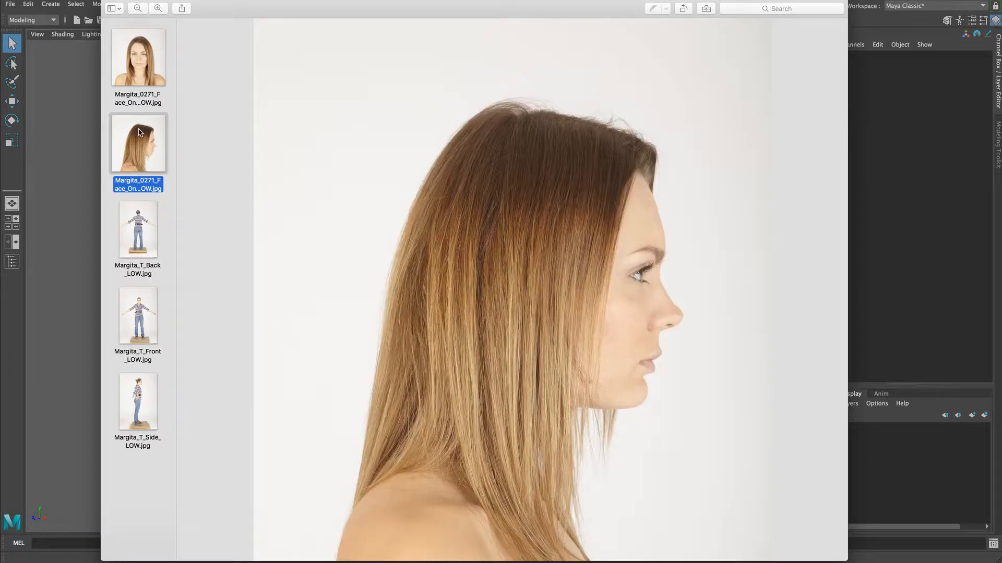
left_click(137, 253)
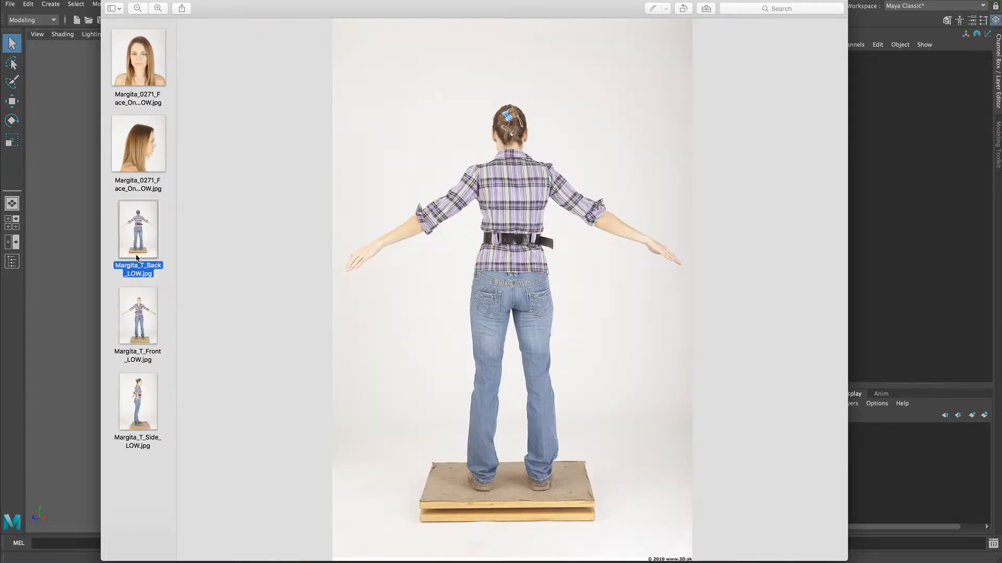
left_click(145, 334)
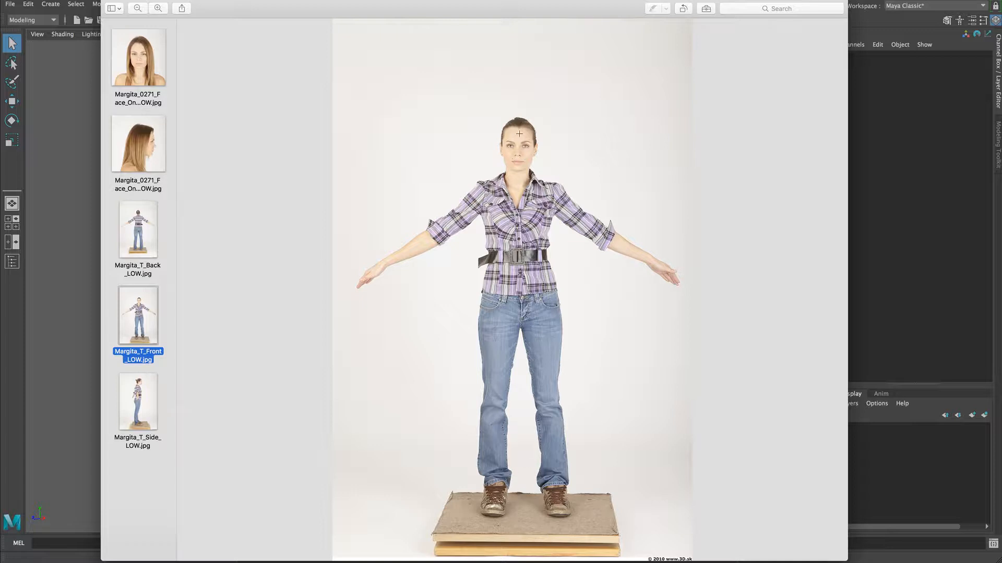
left_click(142, 68)
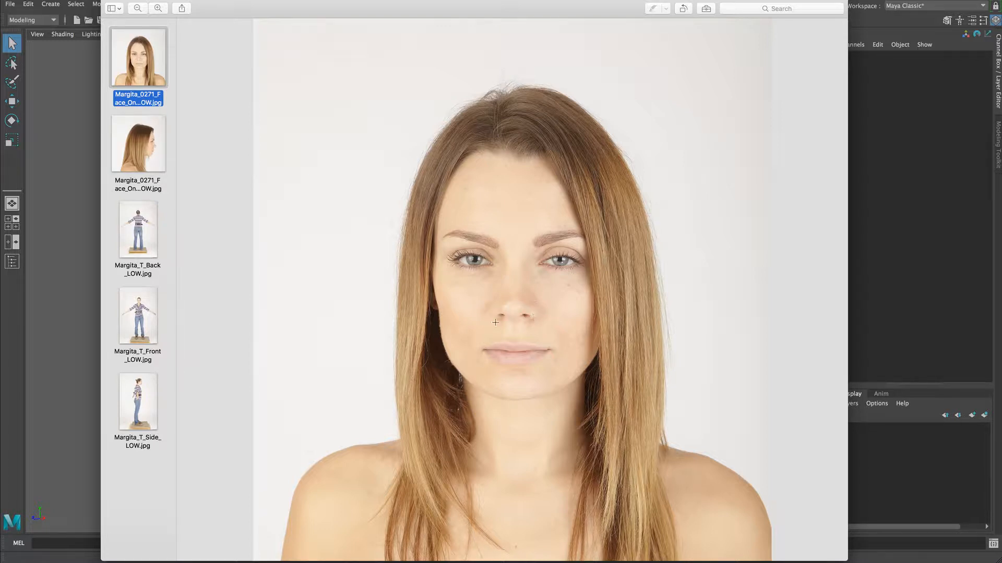
left_click(131, 315)
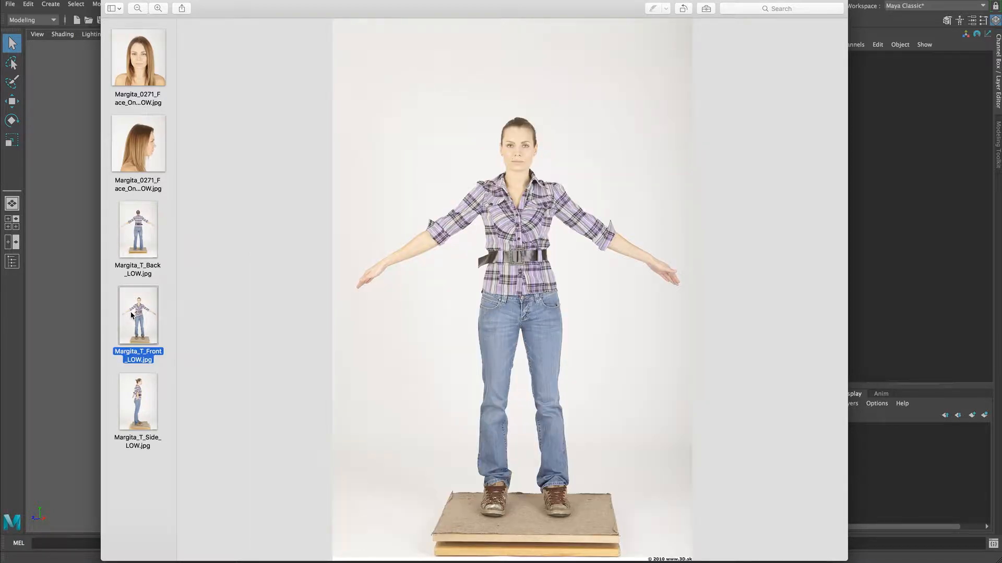
left_click(139, 52)
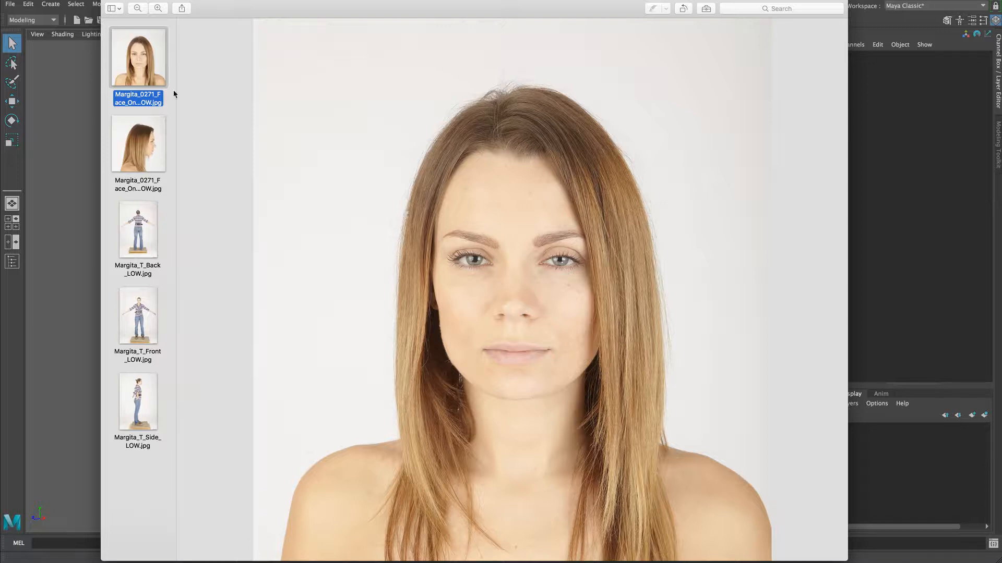
Step: Check the full-body front photo once more, return to Maya and show the grid in the front view
left_click(138, 319)
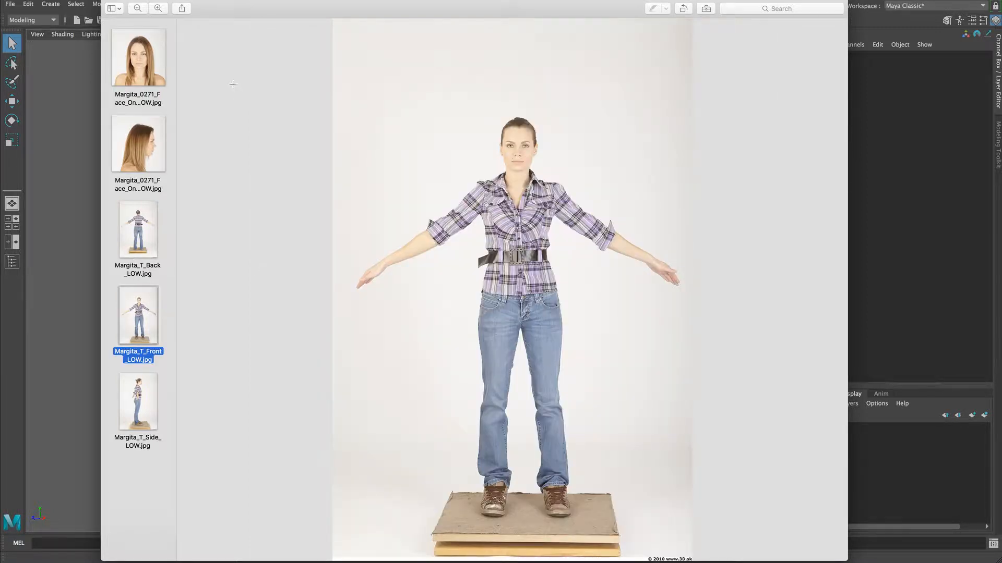
left_click(119, 0)
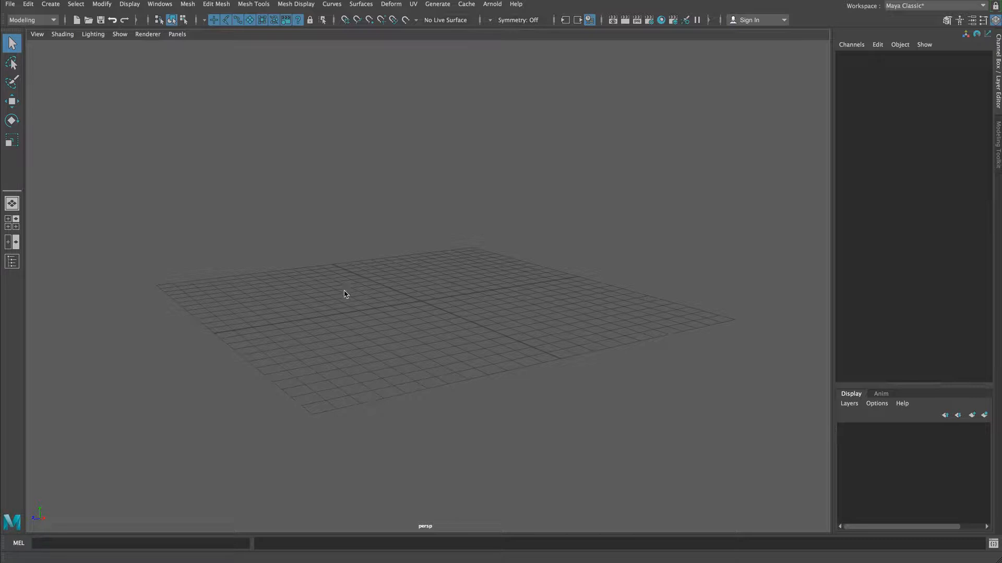
key("space")
key("space")
middle_click_drag(353, 283, 298, 441, "alt")
right_click_drag(298, 442, 313, 418, "alt")
middle_click_drag(357, 409, 367, 381, "alt")
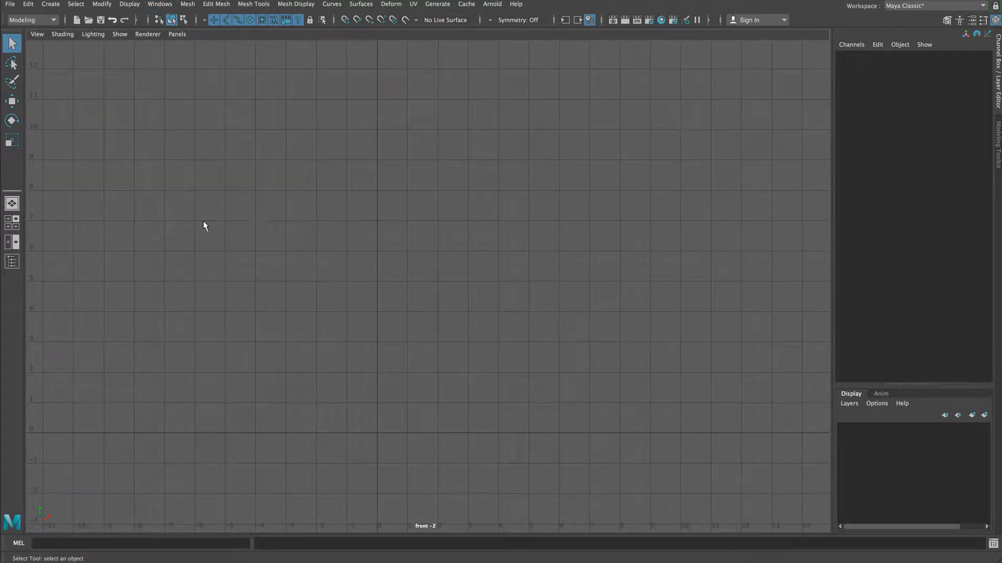
Step: Keep centimeter as the linear working unit in the general application preferences and save them
left_click(133, 6)
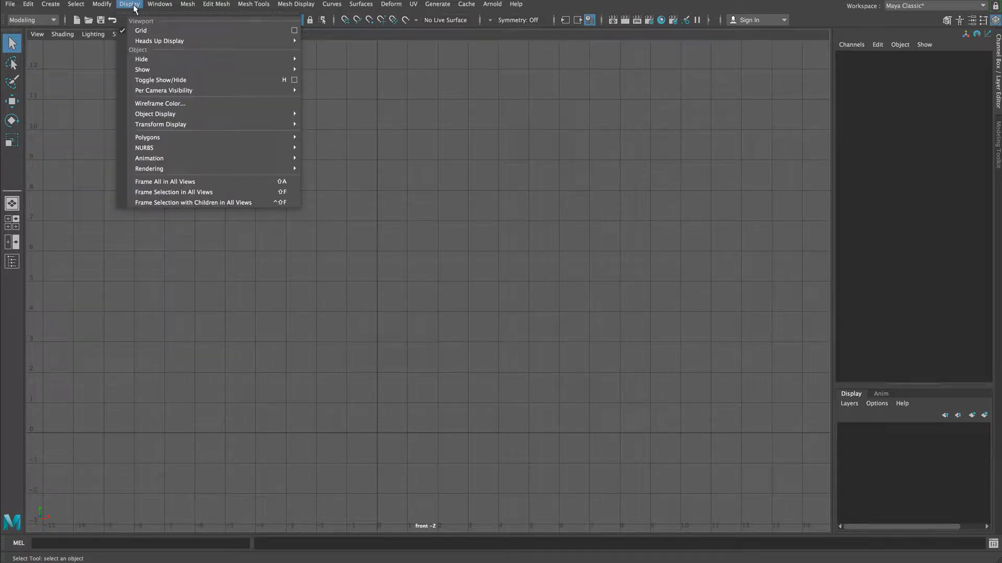
mouse_move(159, 4)
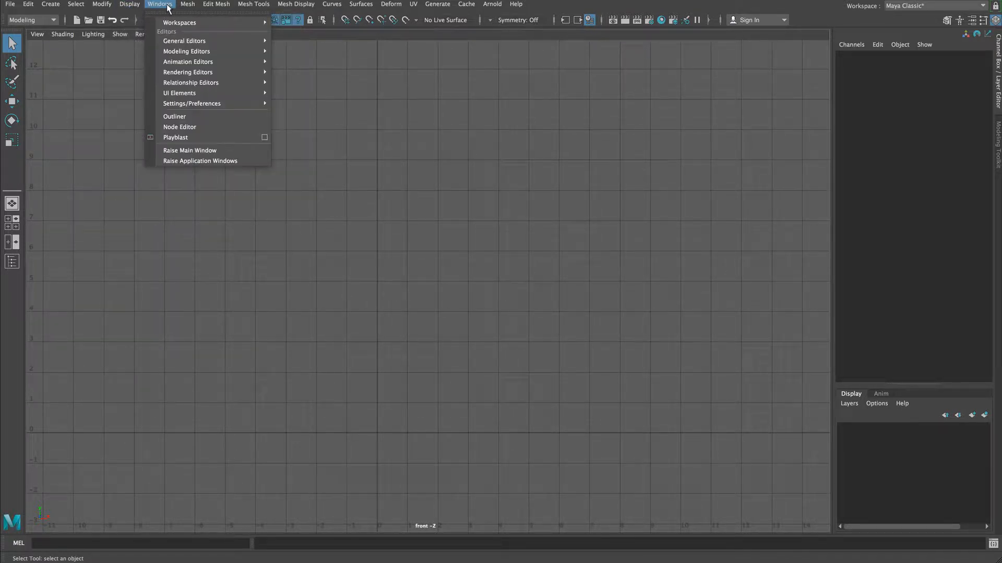
mouse_move(185, 104)
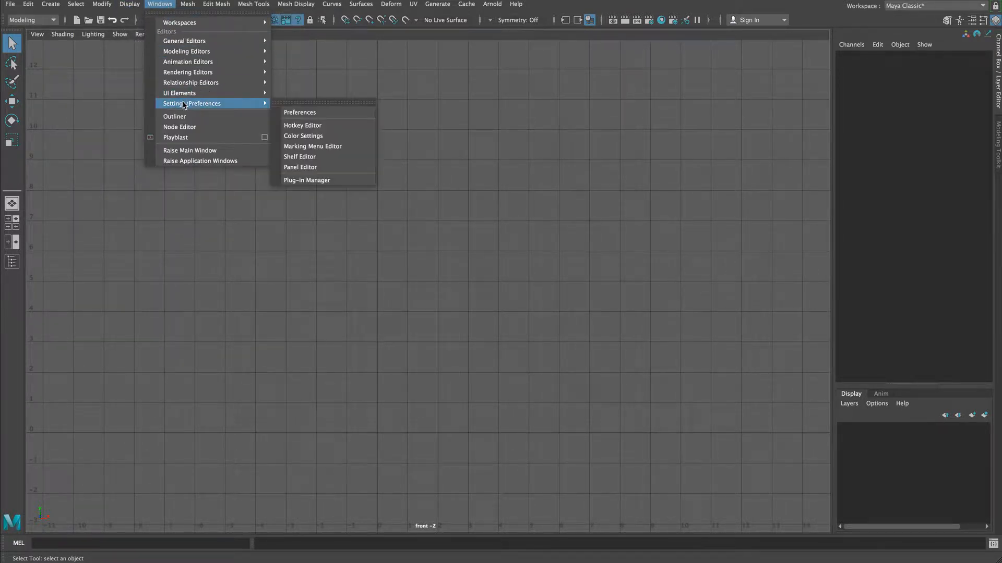
left_click(309, 113)
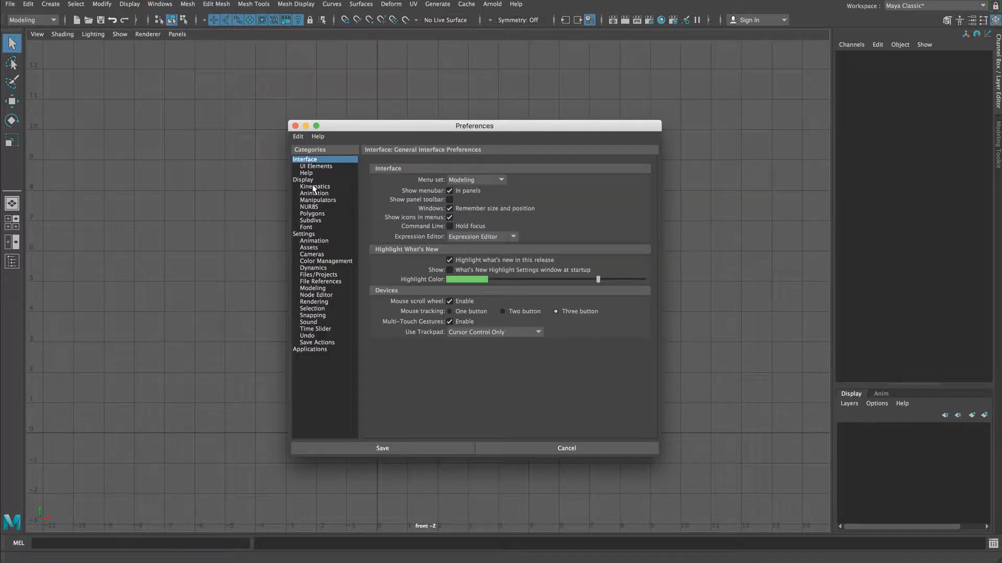
left_click(303, 234)
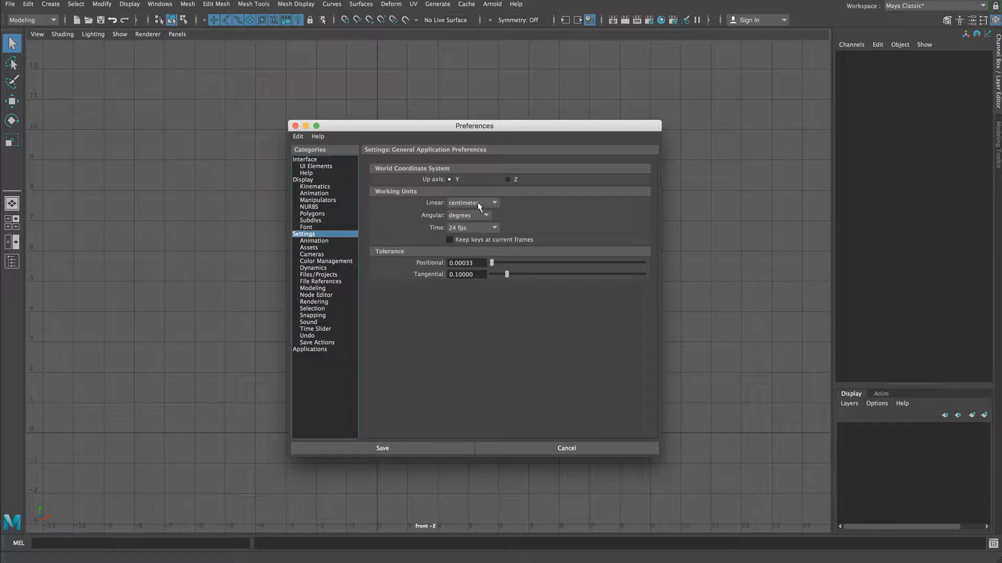
left_click(418, 448)
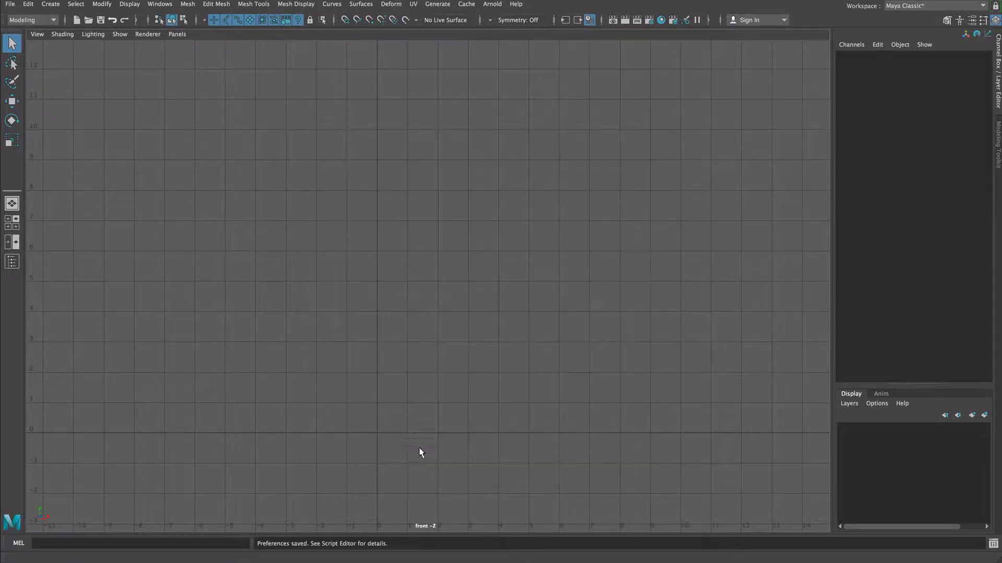
Step: Apply the grid options with a length and width of 12 units, grid lines every 1 unit and 1 subdivision
left_click(135, 6)
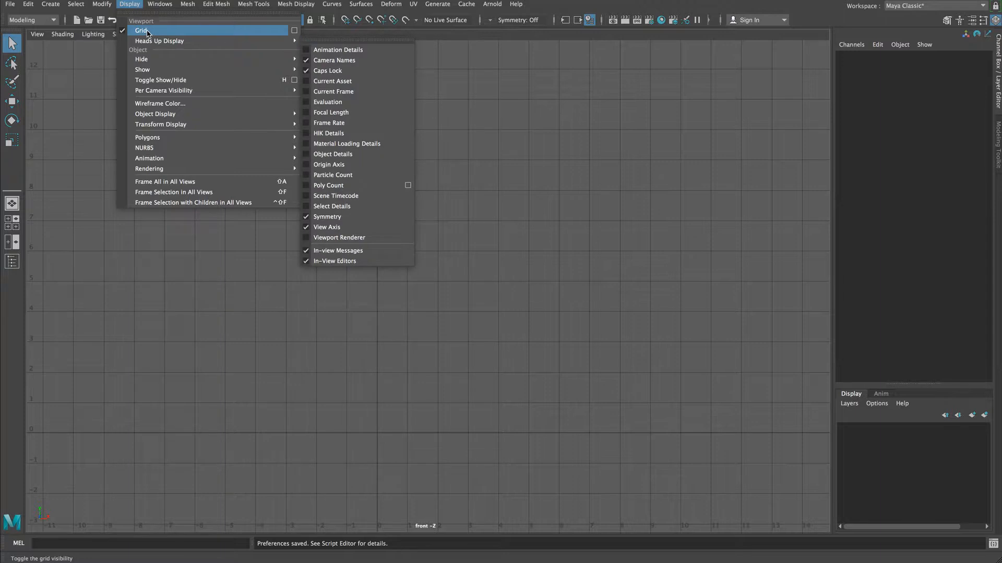
left_click(295, 31)
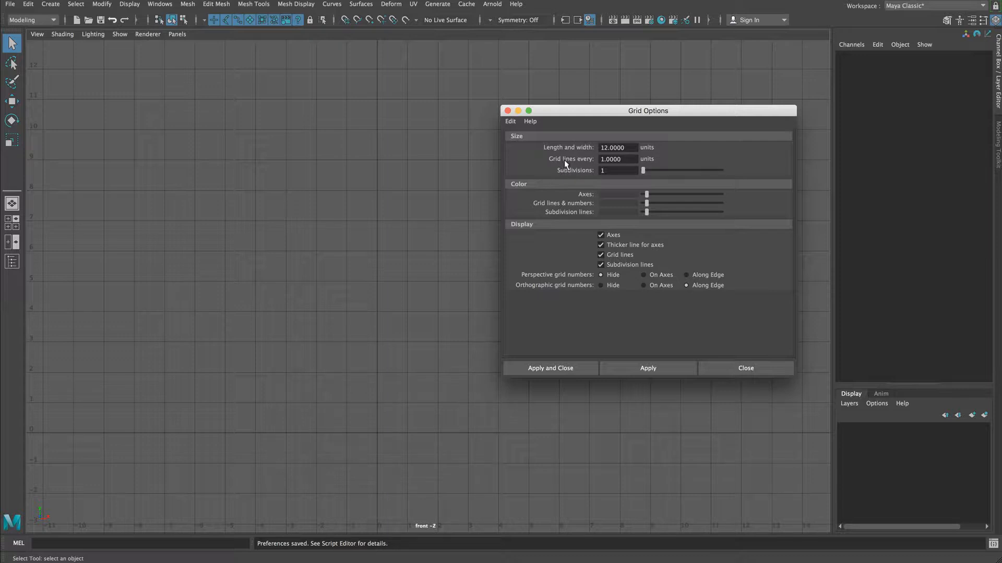
double_click(622, 160)
left_click(551, 367)
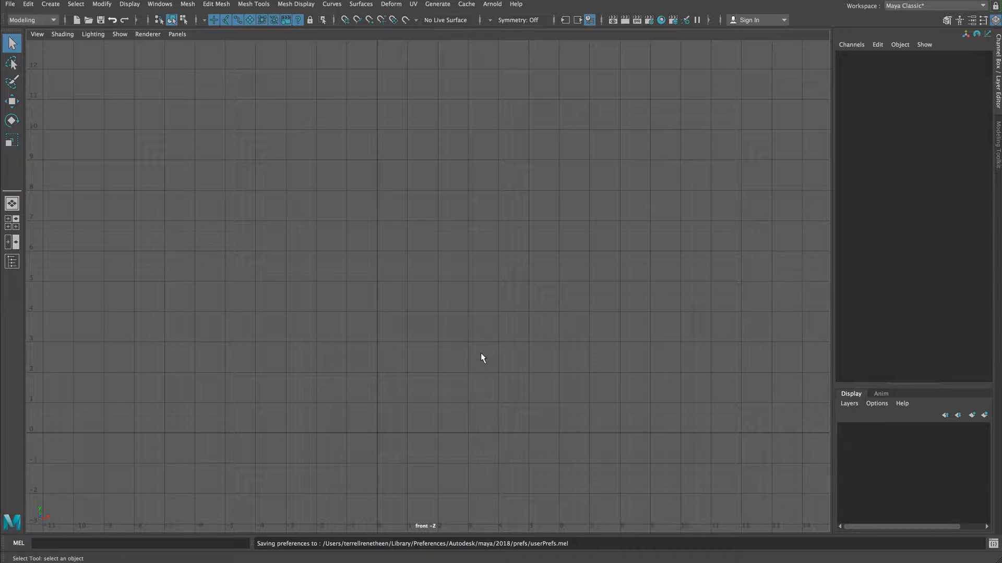
Step: Import the full-body front photo into the front view as an image plane
scroll(465, 344, "up", 3)
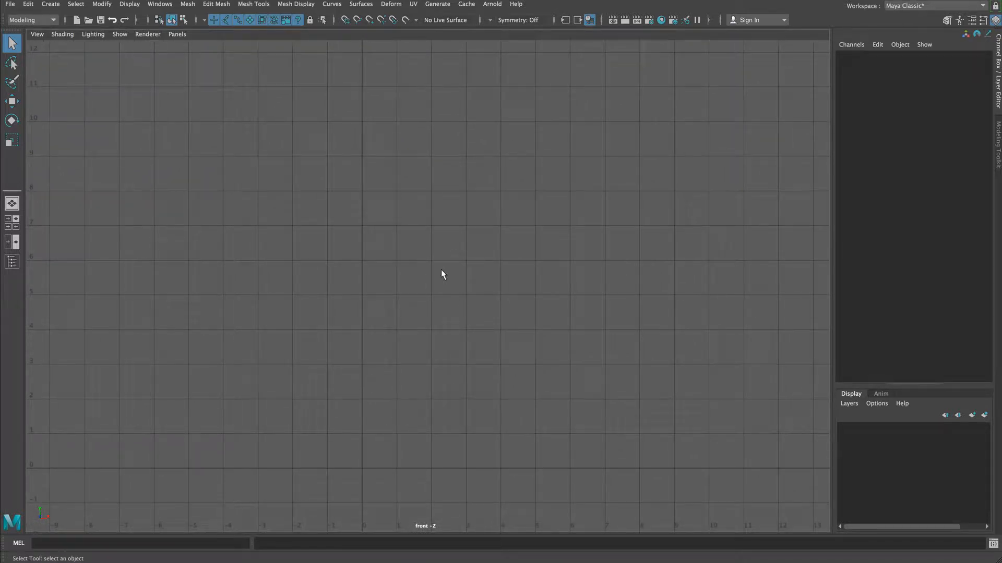
middle_click_drag(308, 321, 378, 307, "alt")
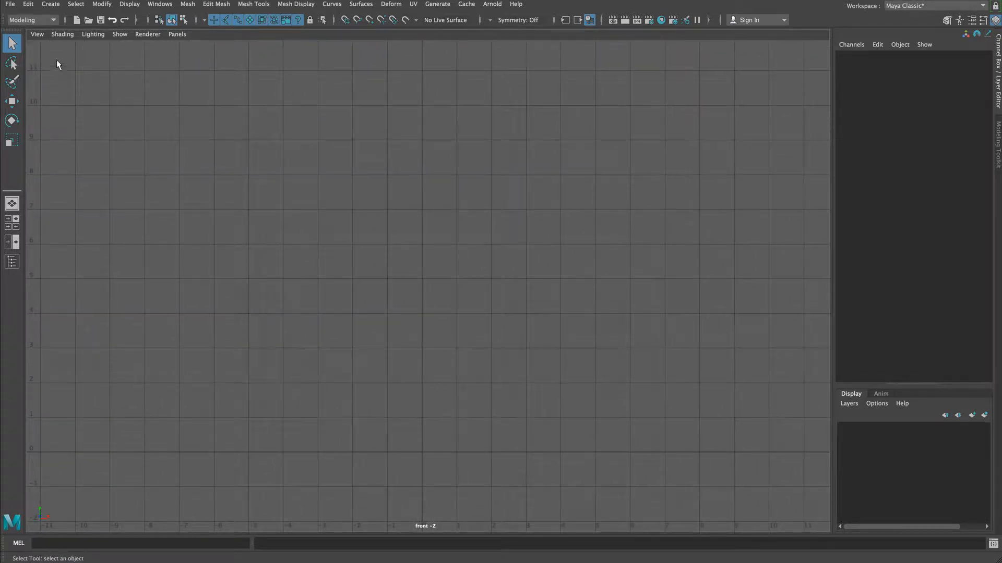
left_click(36, 33)
mouse_move(67, 256)
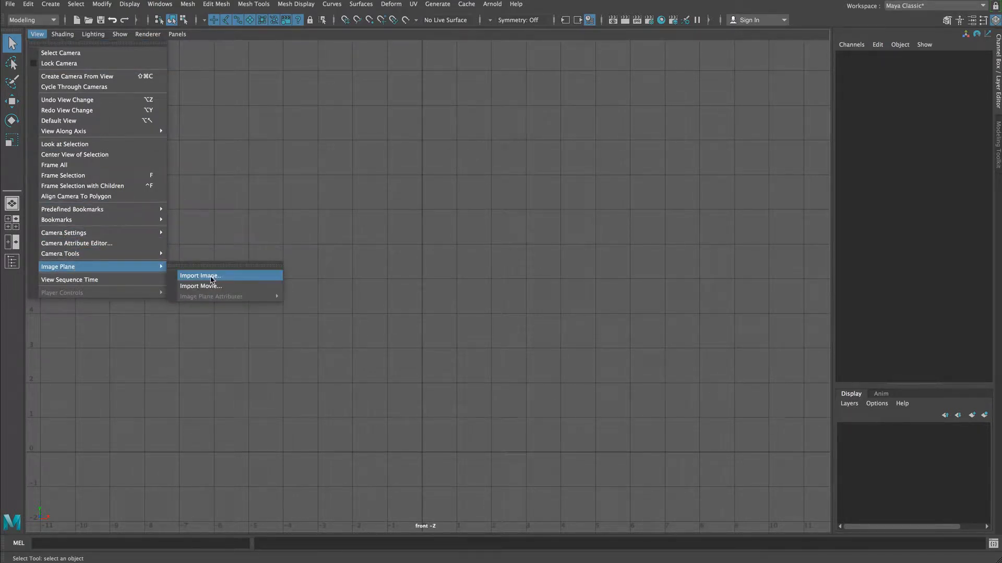
left_click(210, 278)
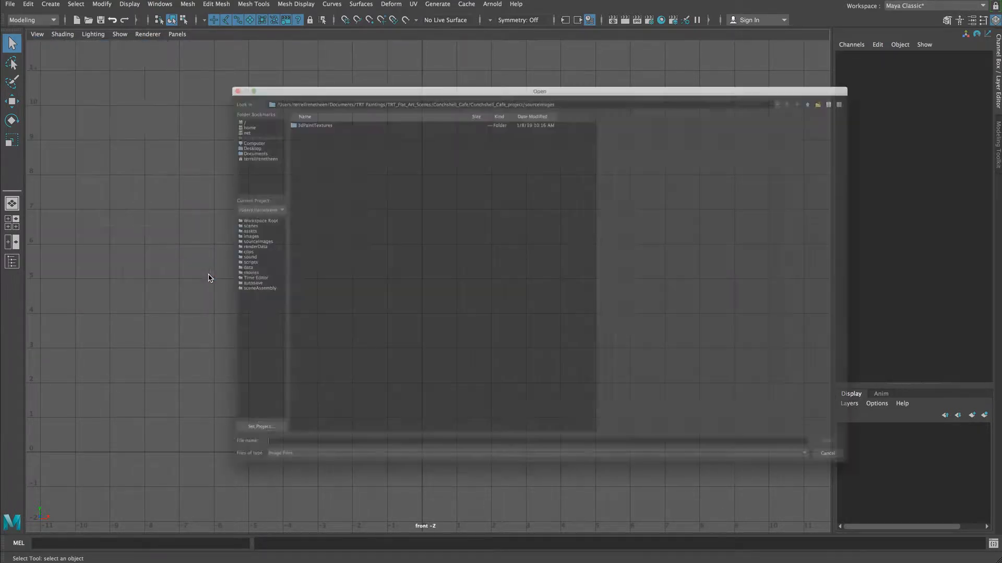
left_click_drag(301, 41, 299, 18)
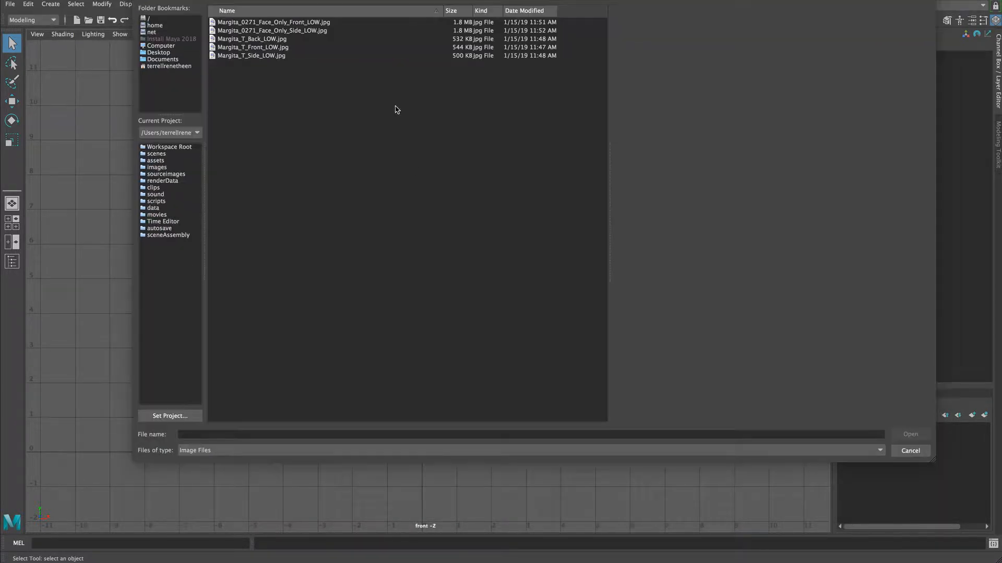
left_click(285, 23)
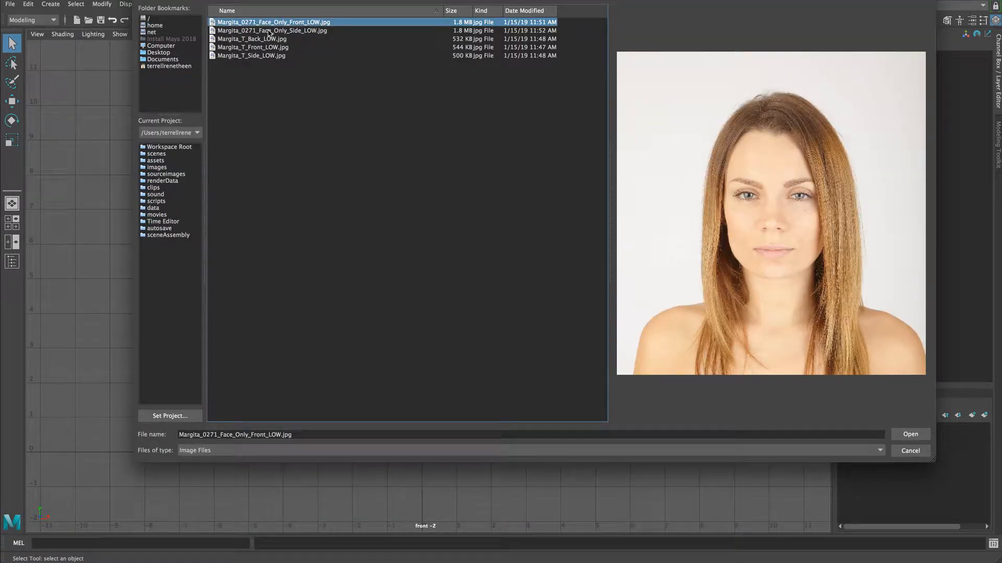
left_click(263, 48)
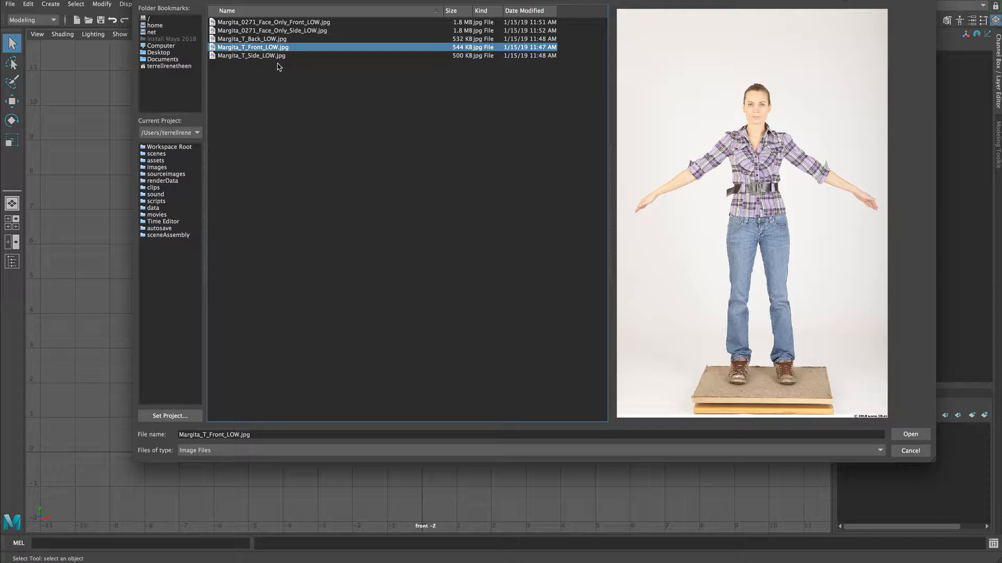
left_click(258, 55)
left_click(259, 47)
left_click(910, 434)
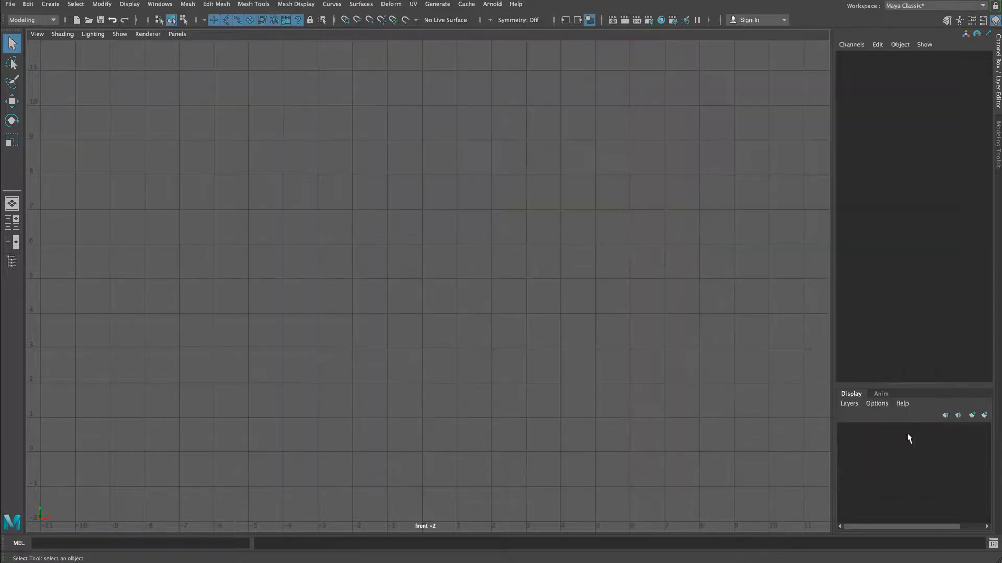
Step: Raise the front image plane to Translate Y 5.55 so the woman's feet stand on the grid's zero line
left_click(436, 238)
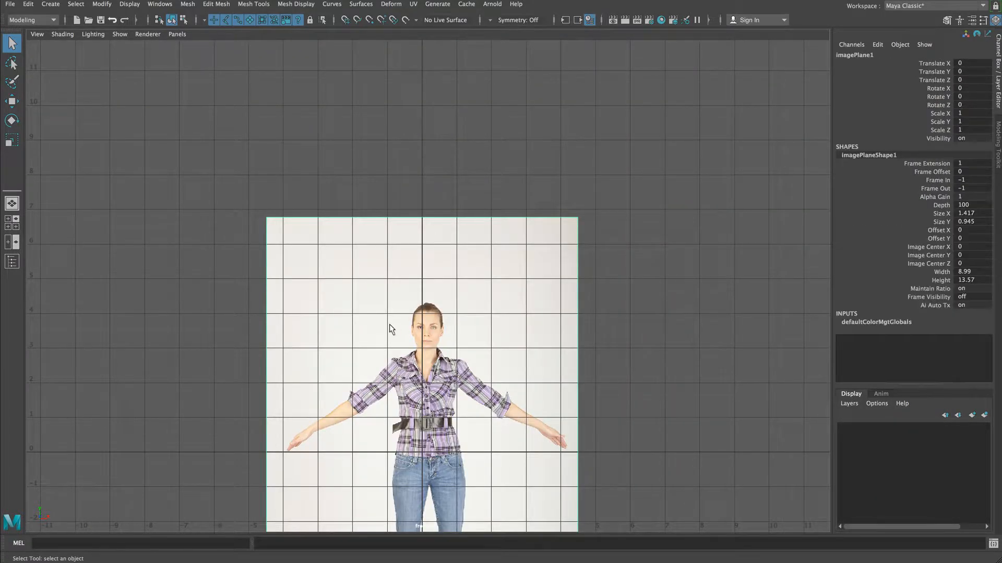
key("w")
left_click_drag(421, 427, 424, 232)
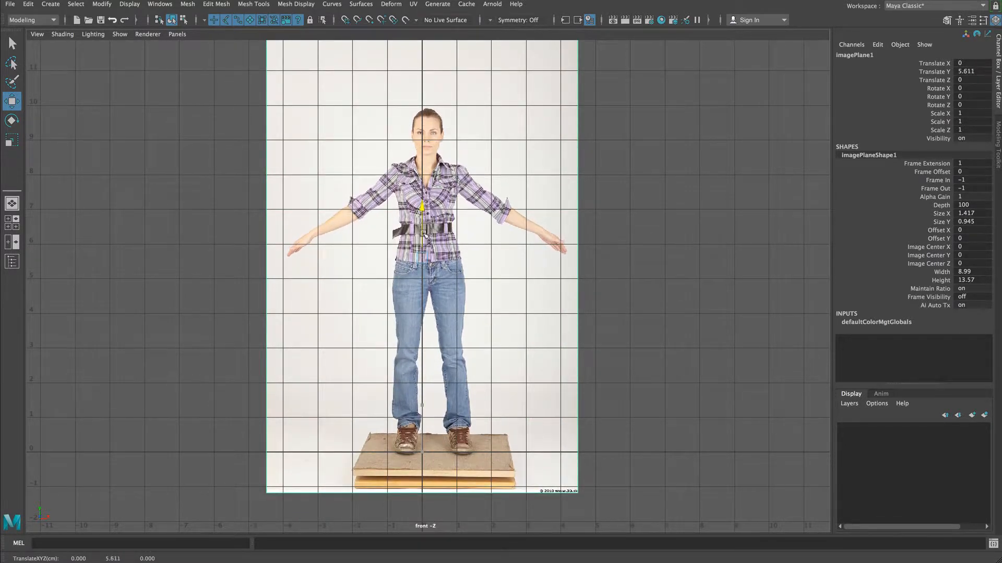
middle_click_drag(435, 388, 454, 372, "alt")
right_click_drag(437, 380, 566, 373, "alt")
middle_click_drag(557, 382, 555, 390, "alt")
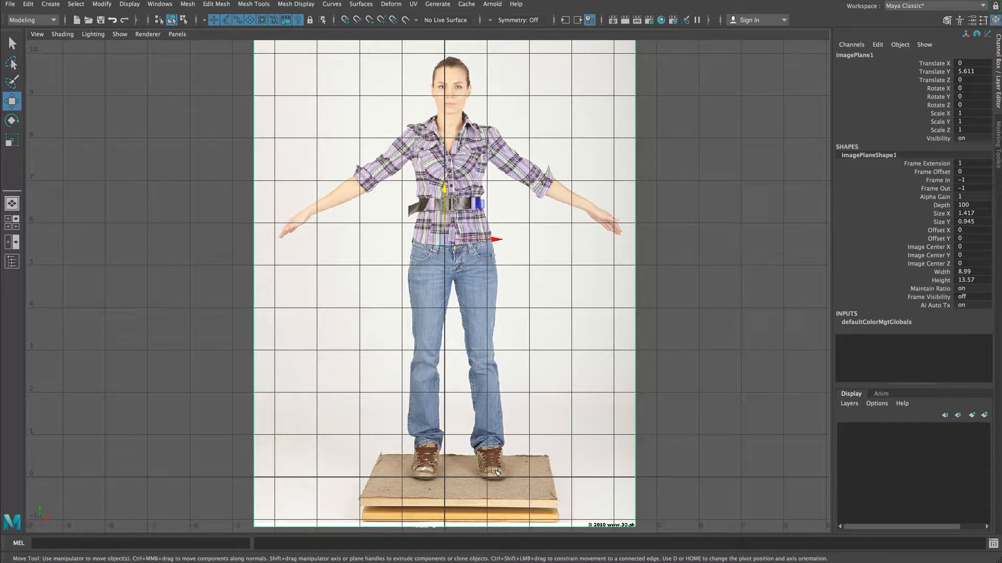
left_click_drag(447, 213, 446, 216)
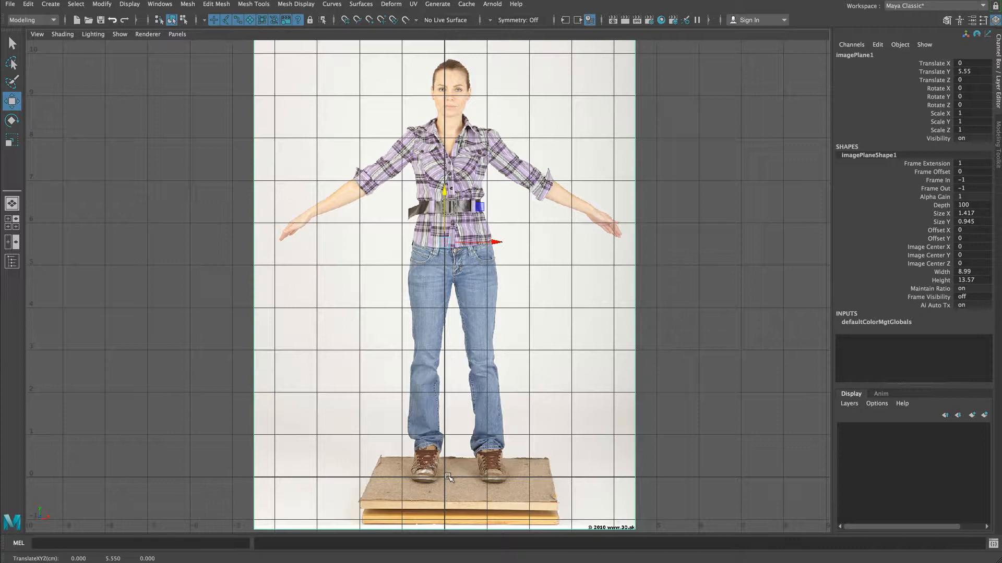
Step: Move the image plane's pivot down to the grid origin between the feet, using grid snapping
key("d")
left_click_drag(445, 195, 447, 472)
key("x")
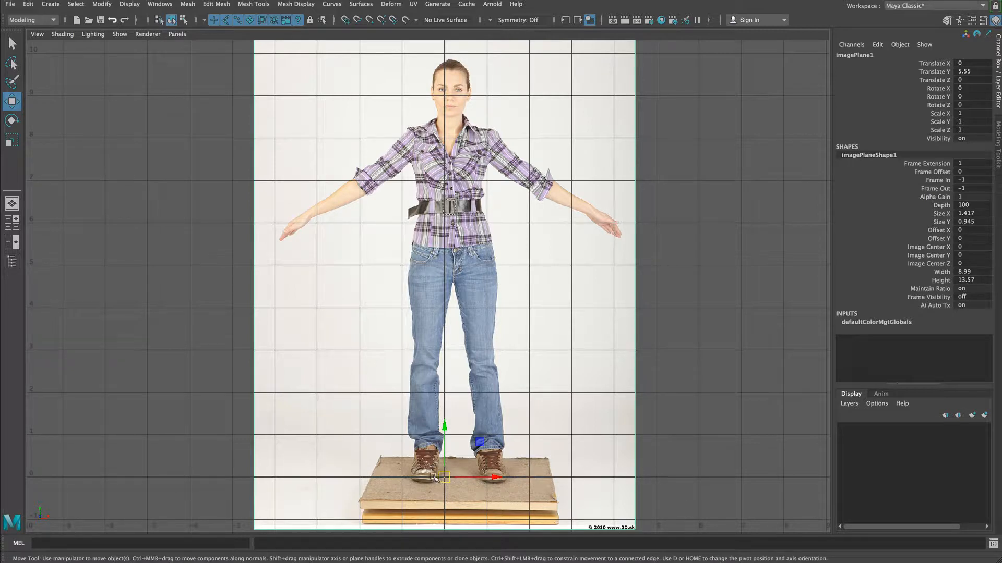
Step: Scale the image plane down uniformly to 0.55 from the pivot at the feet, judging the figure's height against the grid
key("r")
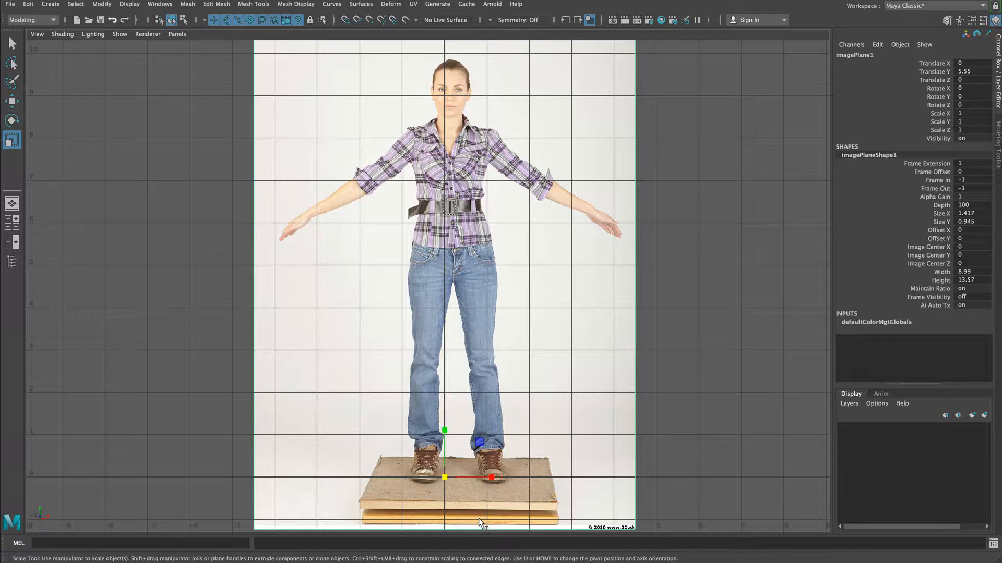
left_click_drag(444, 477, 256, 485)
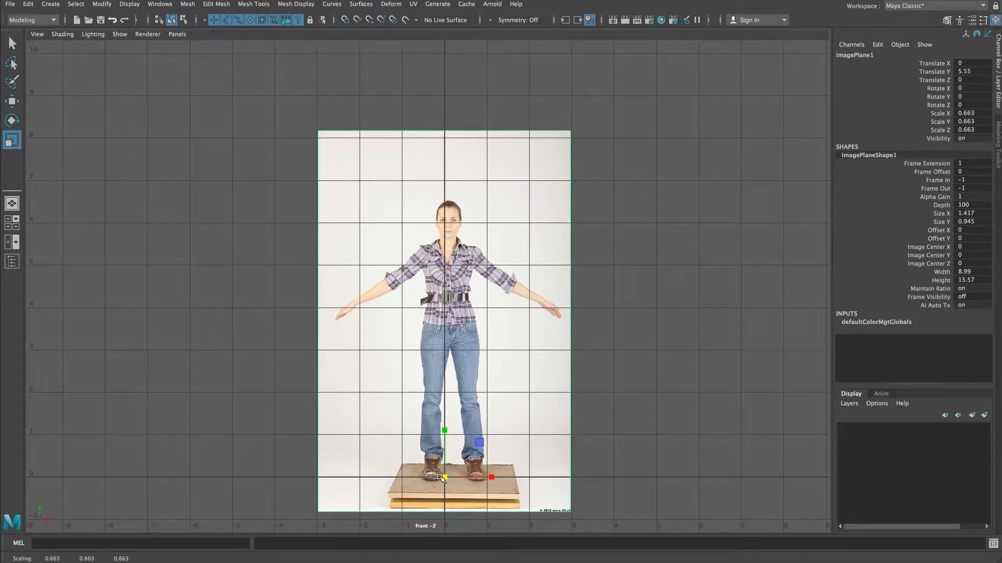
left_click_drag(445, 479, 416, 477)
left_click_drag(404, 475, 392, 483)
middle_click_drag(449, 436, 469, 359, "alt")
right_click_drag(469, 359, 587, 379, "alt")
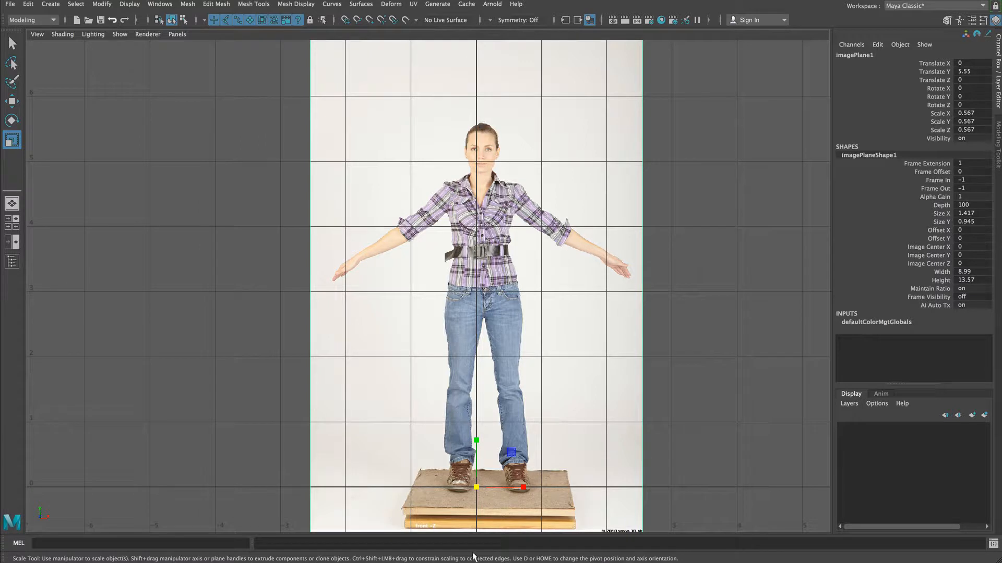
left_click_drag(476, 487, 479, 486)
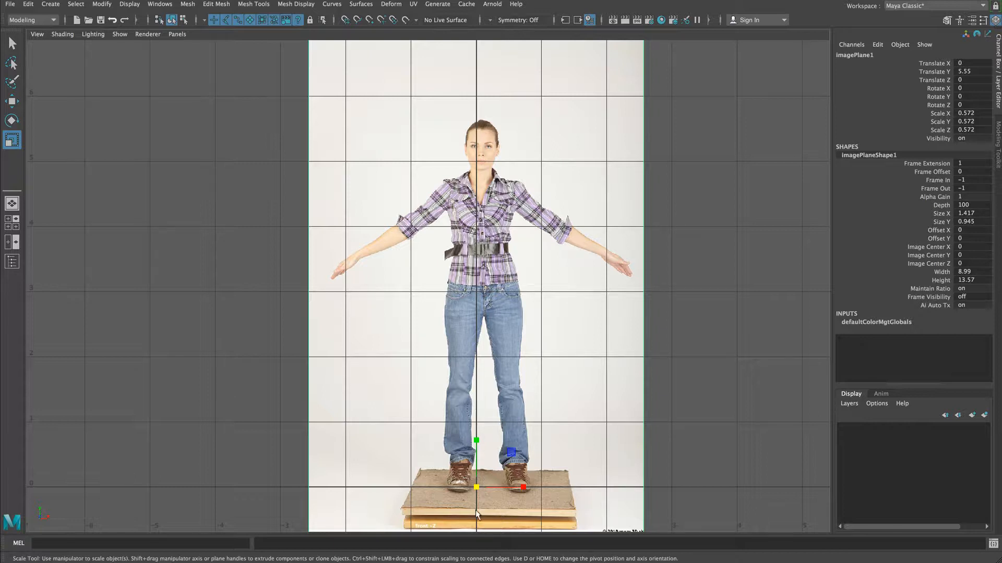
left_click_drag(475, 486, 456, 491)
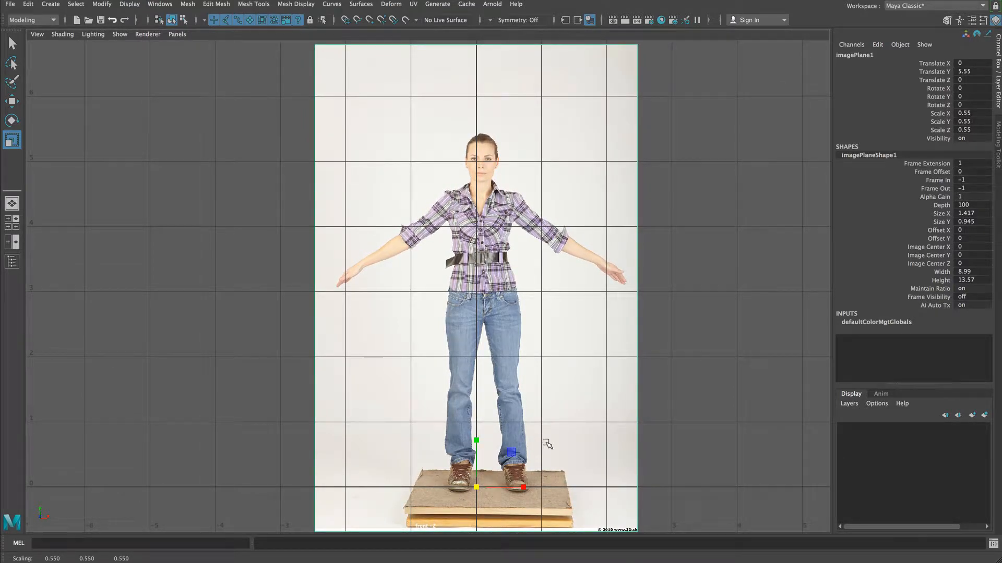
Step: Shift the image plane sideways to Translate X -0.118 to center the figure on the vertical grid axis
middle_click_drag(568, 439, 568, 412, "alt")
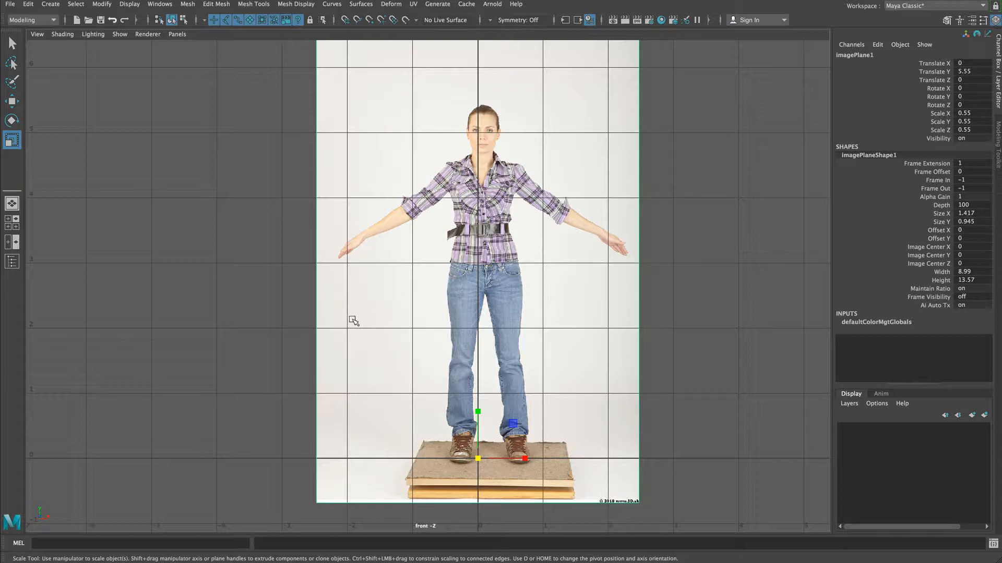
key("w")
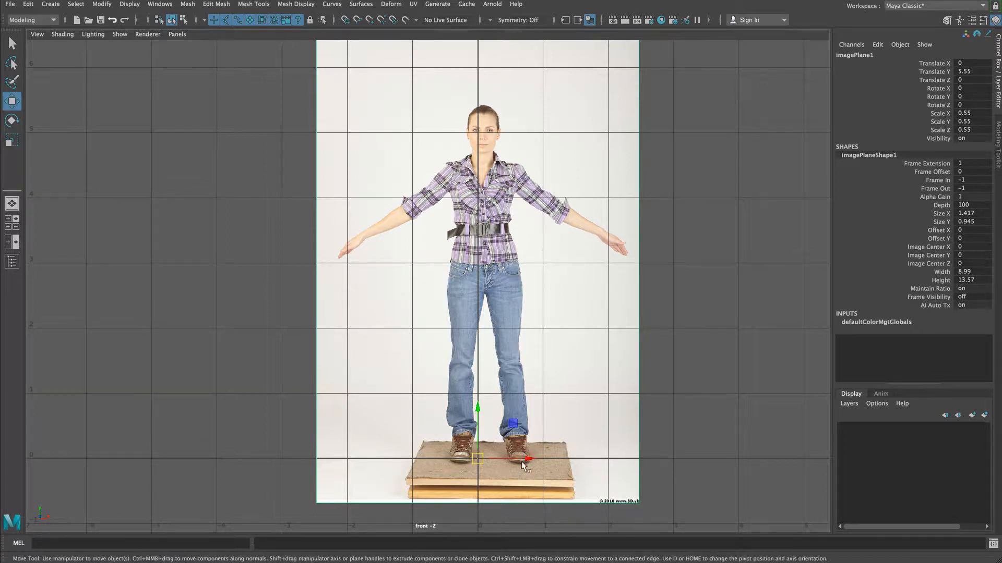
left_click_drag(512, 461, 505, 465)
scroll(545, 384, "up", 4)
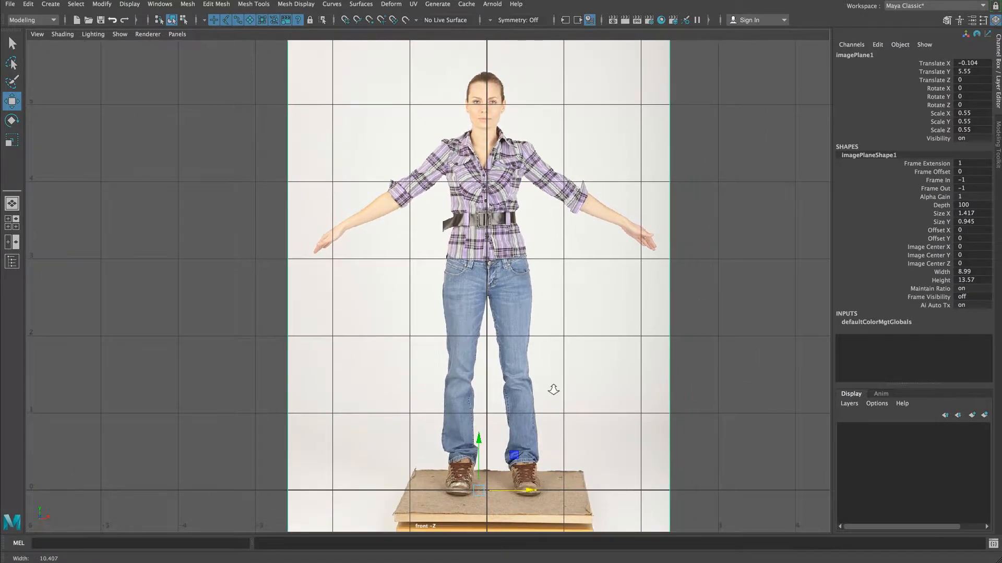
middle_click_drag(498, 328, 471, 334, "alt")
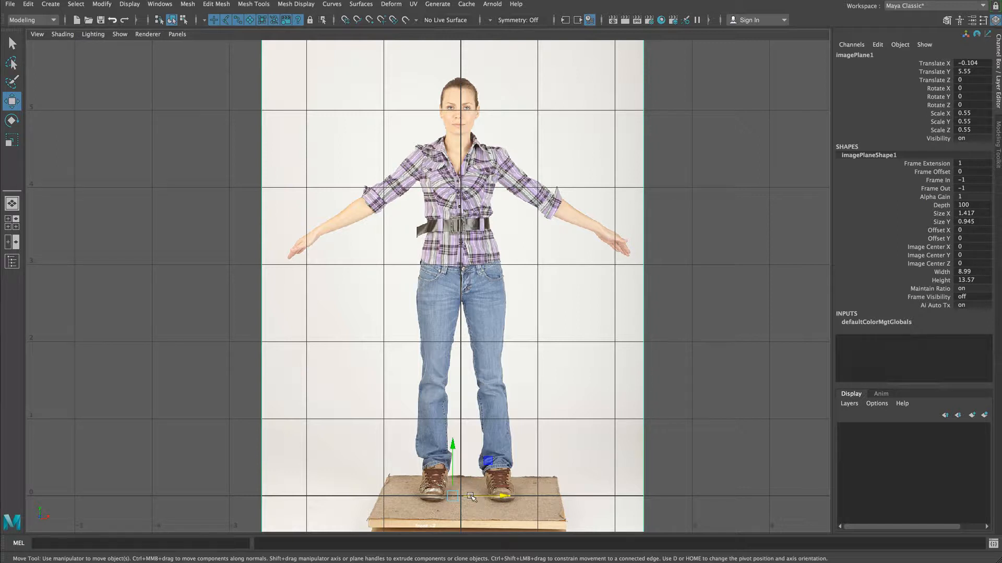
left_click_drag(484, 496, 484, 496)
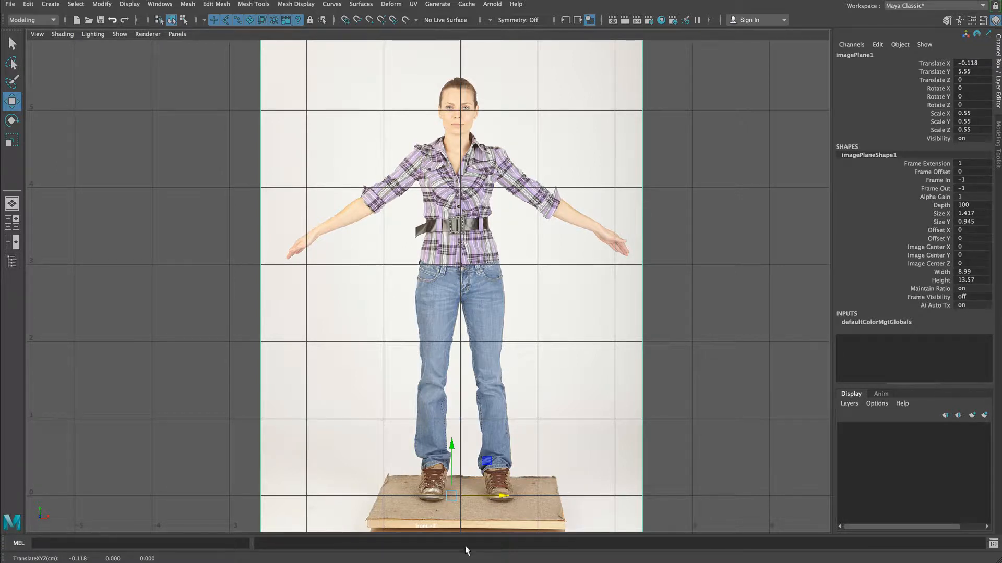
Step: Fine-tune the front image plane sideways to Translate X -0.07 so the woman's face centers on the vertical grid axis
left_click_drag(493, 500, 494, 500)
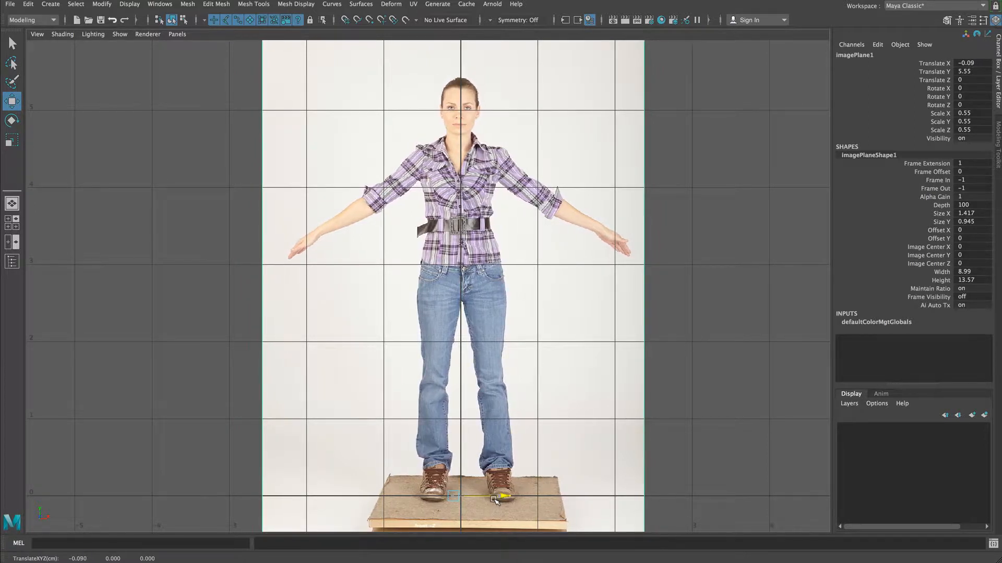
left_click_drag(495, 499, 495, 499)
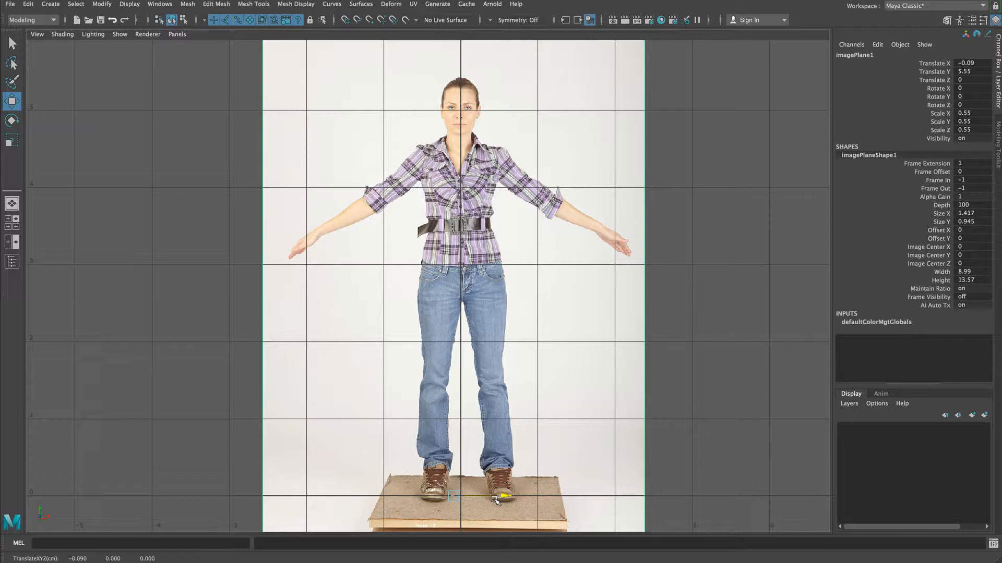
left_click_drag(495, 500, 494, 500)
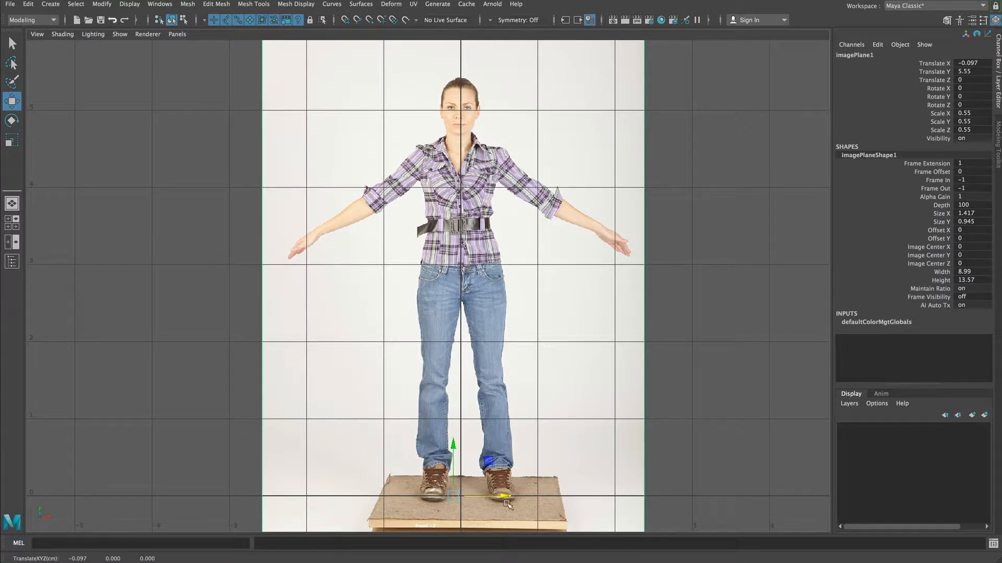
left_click_drag(496, 498, 499, 498)
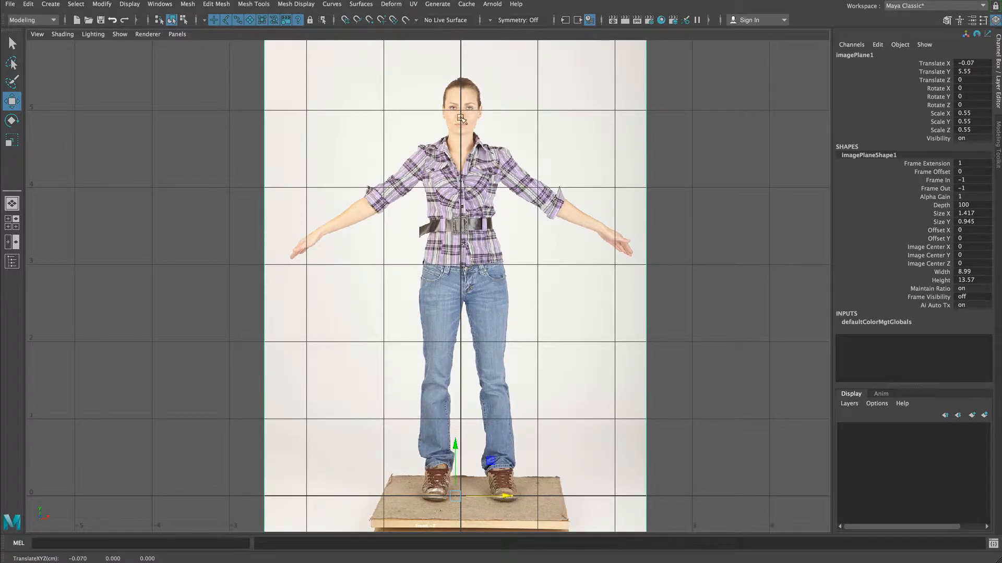
scroll(481, 224, "up", 5)
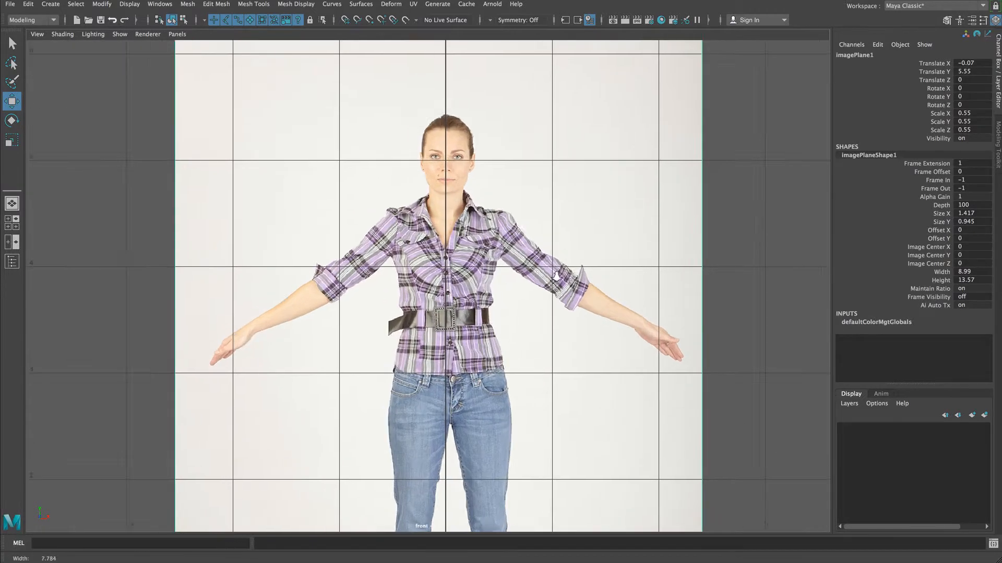
scroll(562, 269, "down", 5)
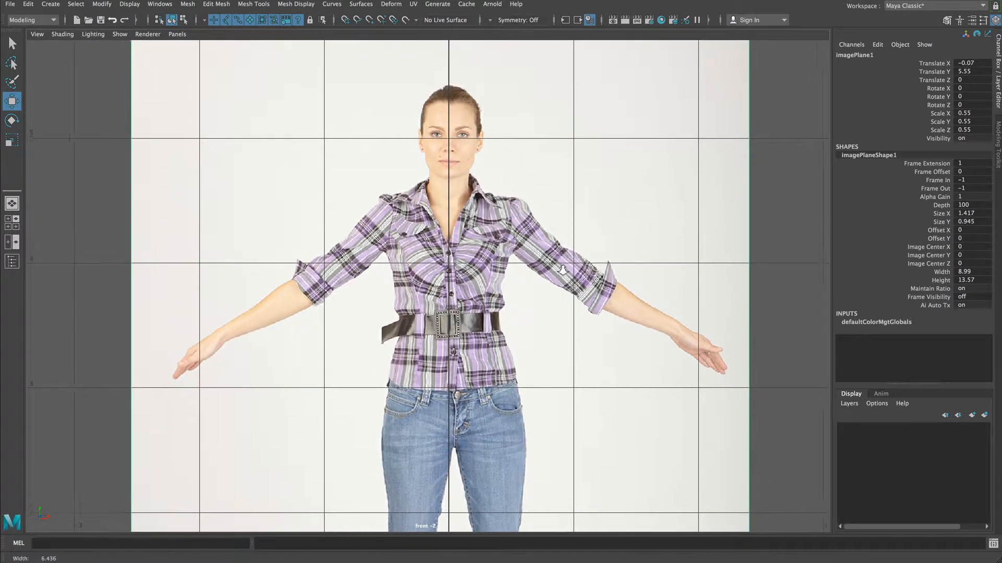
middle_click_drag(516, 268, 529, 212, "alt")
right_click_drag(542, 249, 557, 254, "alt")
middle_click_drag(557, 254, 555, 239, "alt")
left_click(659, 297)
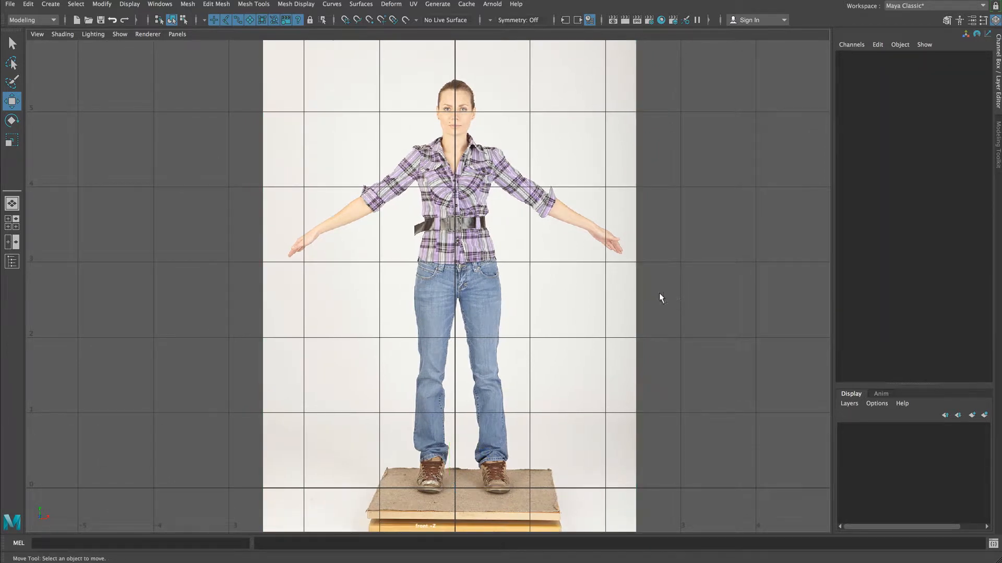
Step: Push the front image plane back from the grid origin to Translate Z -7.941, working in the perspective view
left_click(538, 327)
key("space")
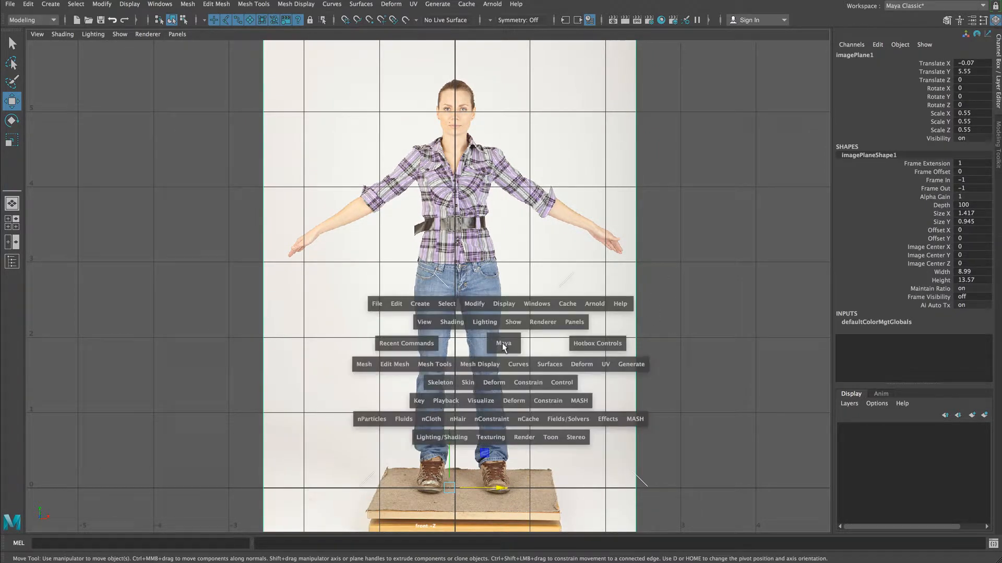
key("space")
left_click_drag(479, 341, 564, 330, "alt")
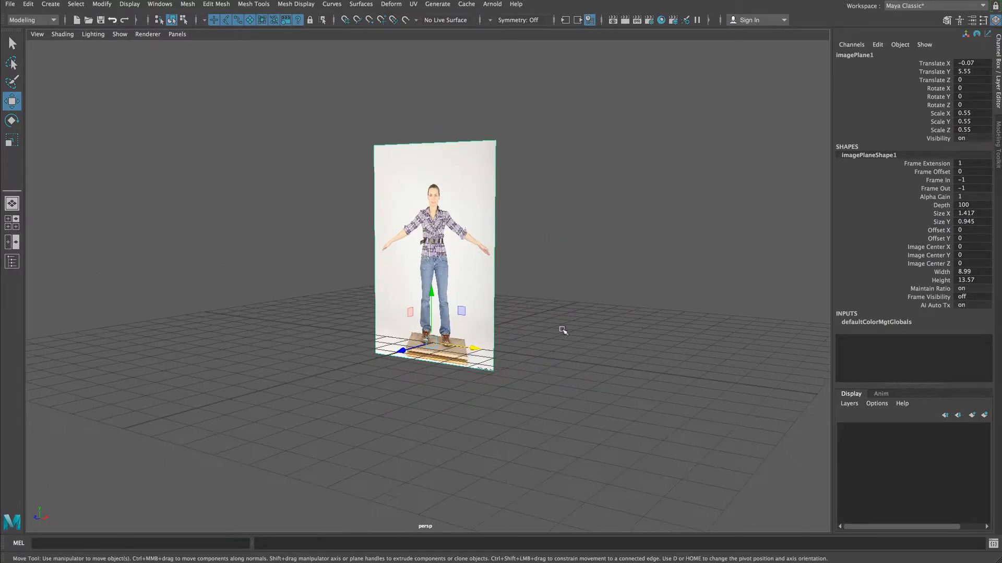
right_click_drag(426, 379, 559, 383, "alt")
left_click_drag(559, 383, 521, 380, "alt")
right_click_drag(521, 380, 528, 349, "alt")
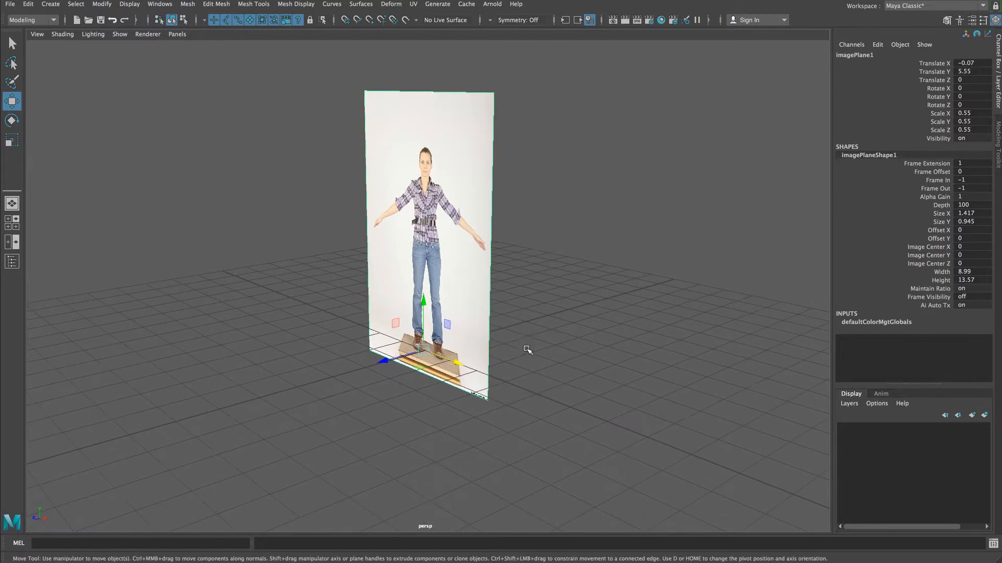
left_click_drag(528, 349, 514, 361, "alt")
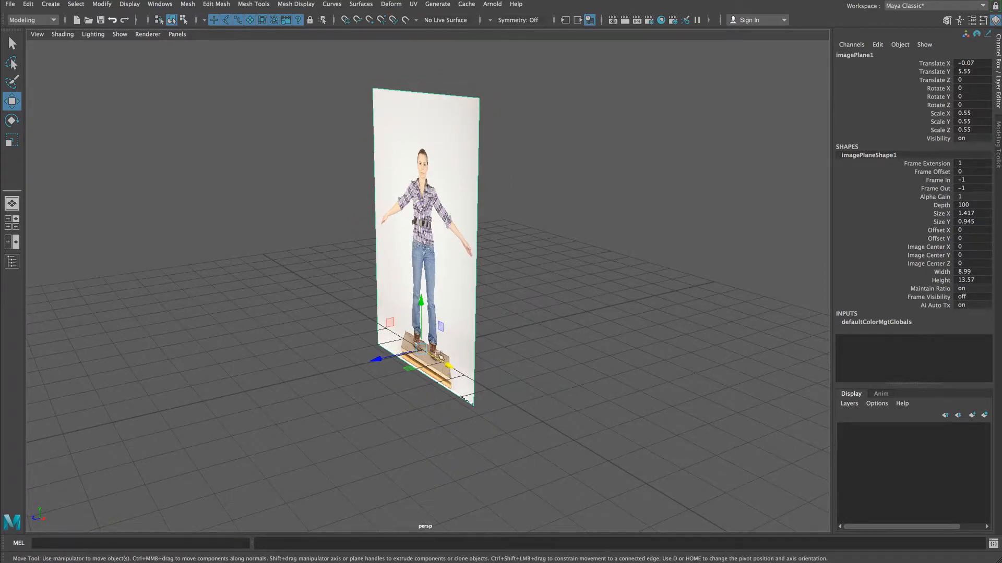
left_click_drag(375, 360, 568, 341)
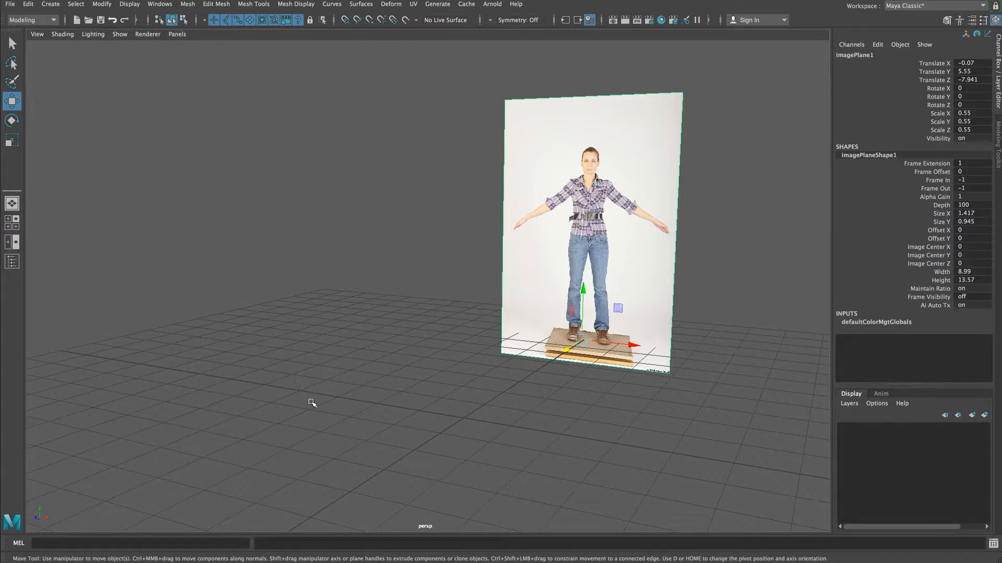
Step: Import Margita_T_Side_LOW.jpg as an image plane in the side view and frame it
left_click_drag(360, 416, 416, 478, "alt")
key("space")
key("space")
middle_click_drag(446, 344, 429, 438, "alt")
right_click_drag(430, 438, 627, 448, "alt")
middle_click_drag(577, 427, 485, 378, "alt")
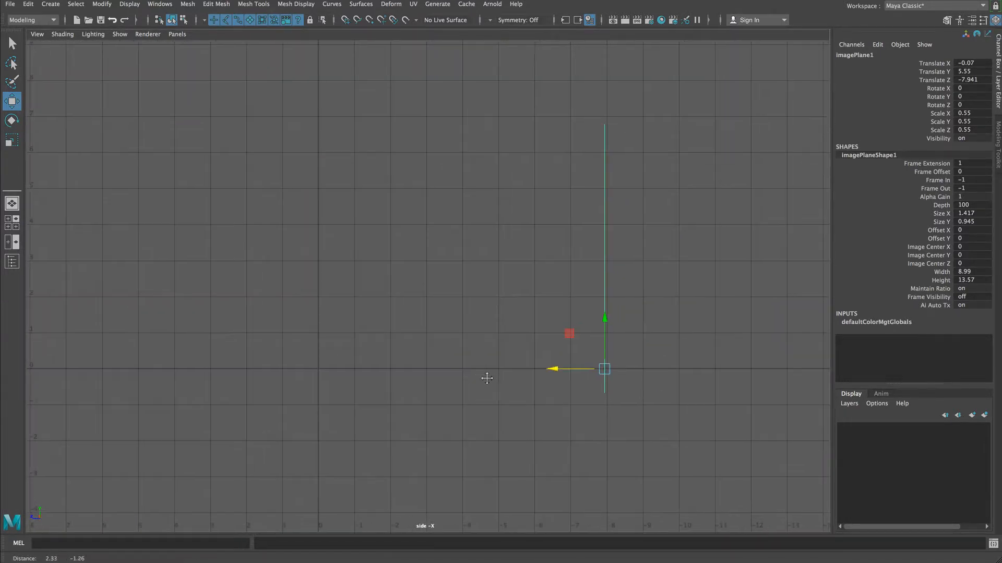
left_click(39, 33)
mouse_move(134, 266)
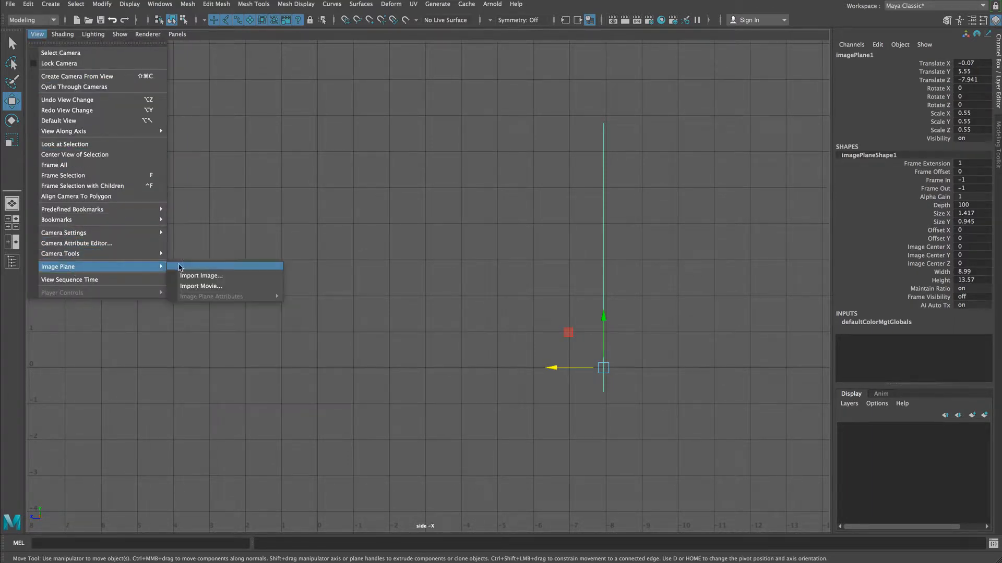
left_click(220, 276)
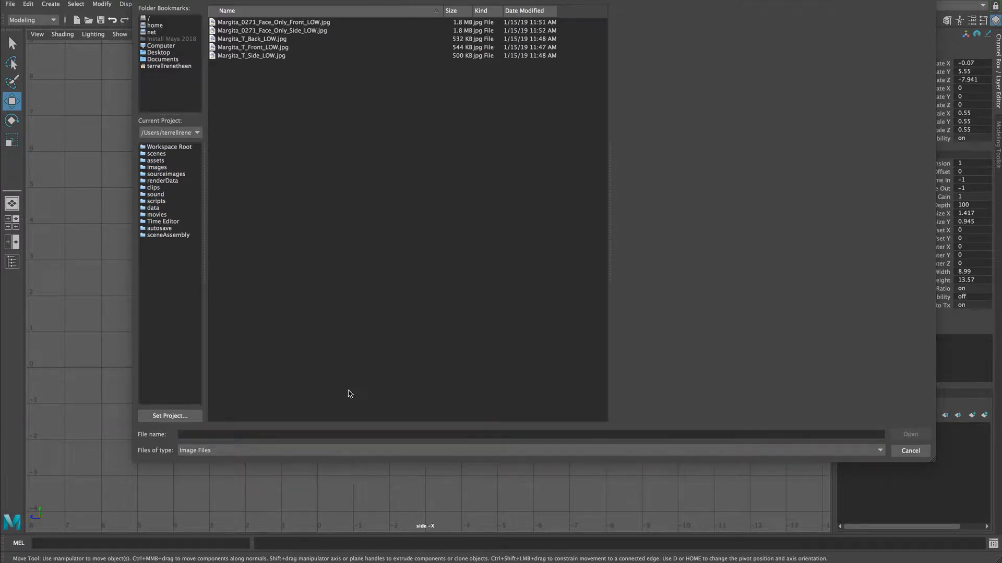
left_click(262, 56)
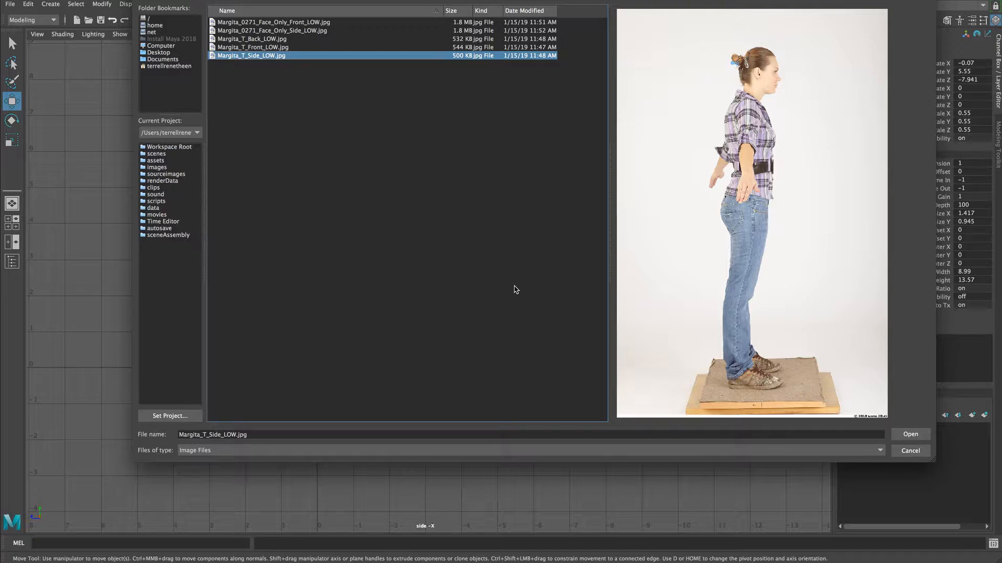
left_click(909, 437)
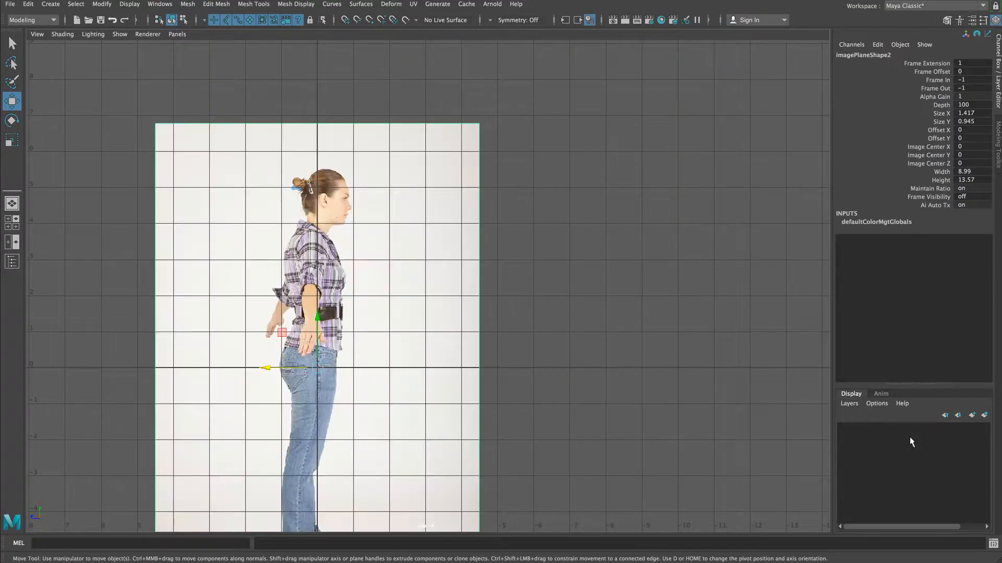
key("f")
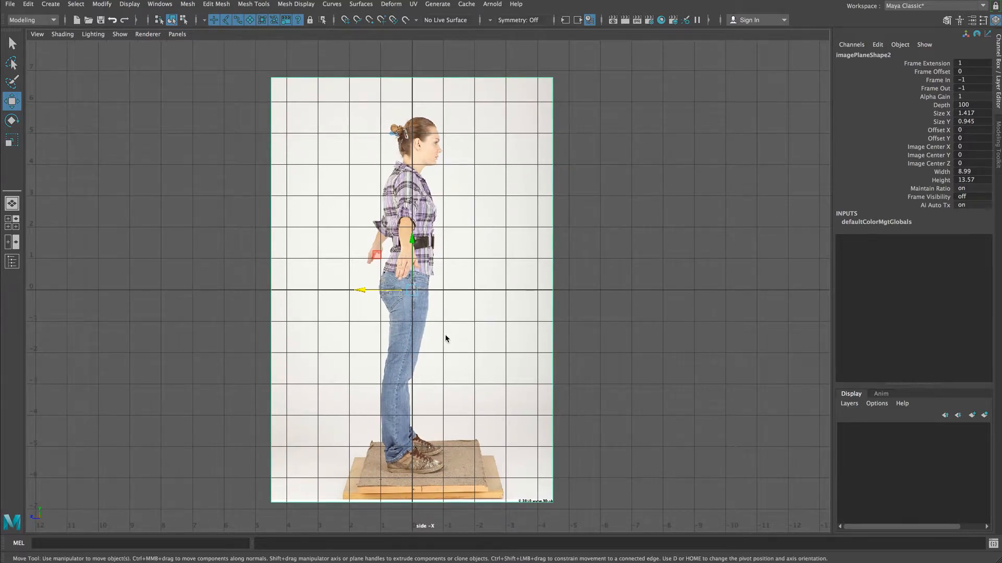
Step: Examine the size and placement of the side image plane relative to the front one in the perspective view
key("space")
key("space")
left_click_drag(555, 213, 385, 259, "alt")
middle_click_drag(384, 261, 326, 221, "alt")
left_click_drag(326, 222, 315, 233, "alt")
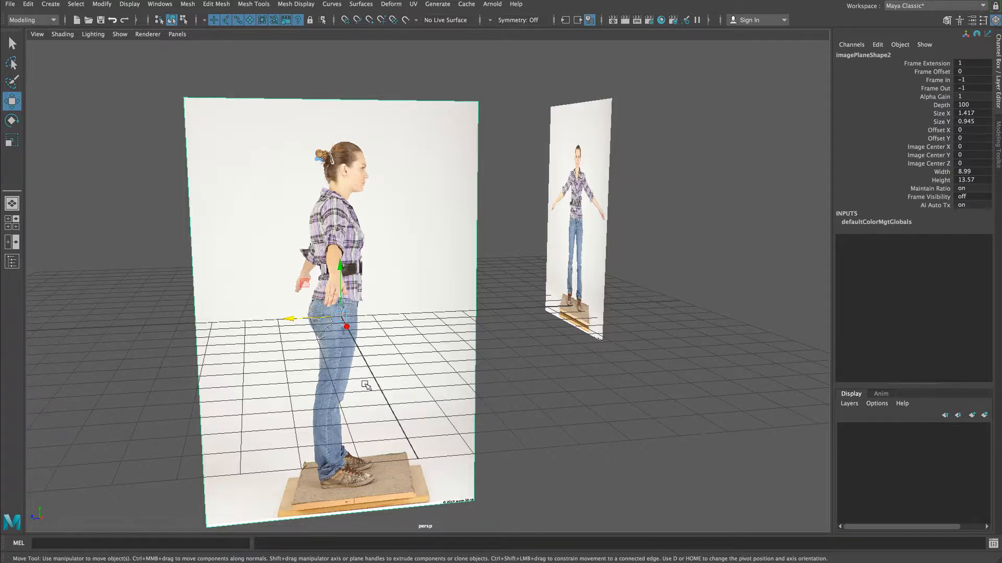
key("space")
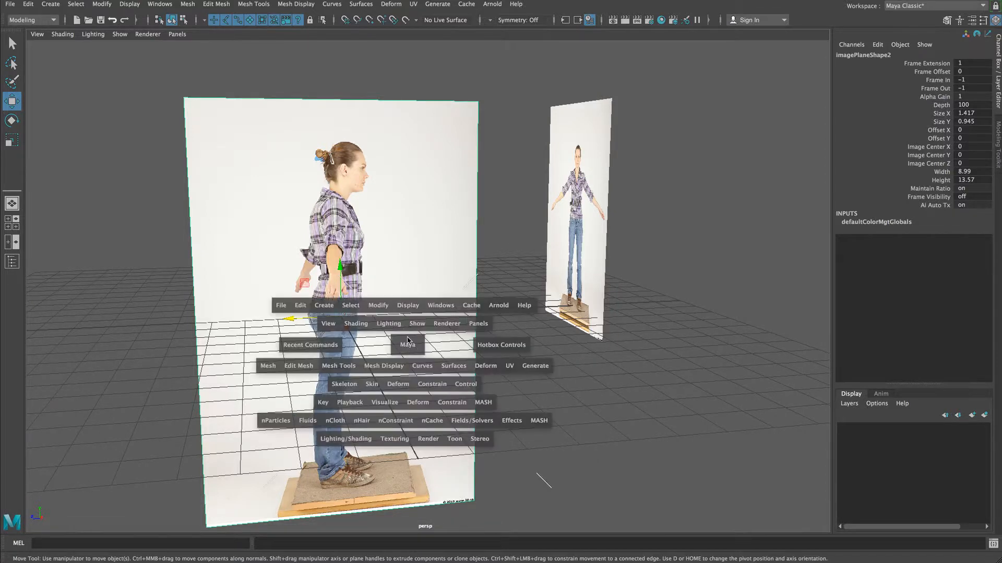
key("space")
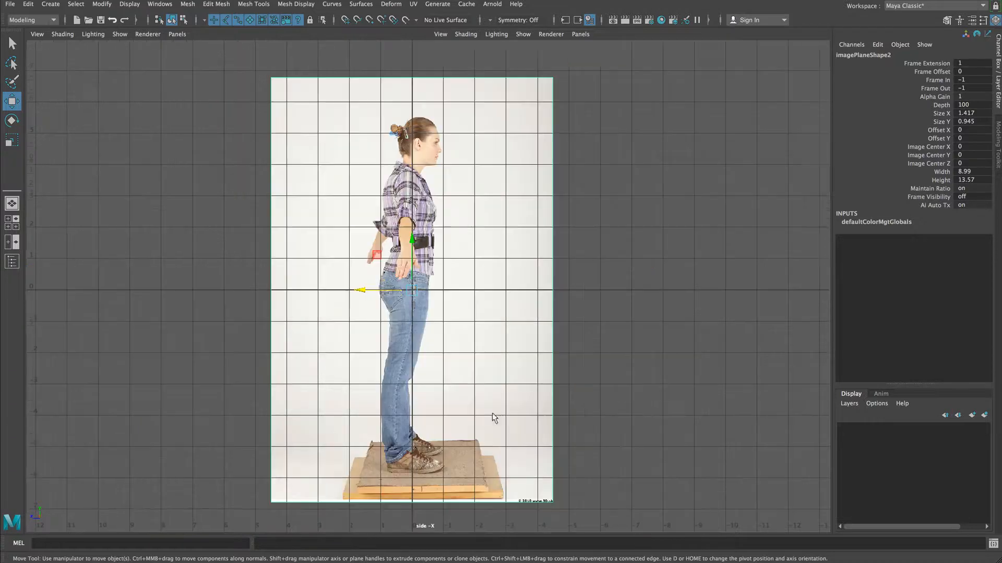
Step: Raise the side image plane to Translate Y 5.756 so the woman's feet stand on the grid's zero line
middle_click_drag(454, 403, 452, 347, "alt")
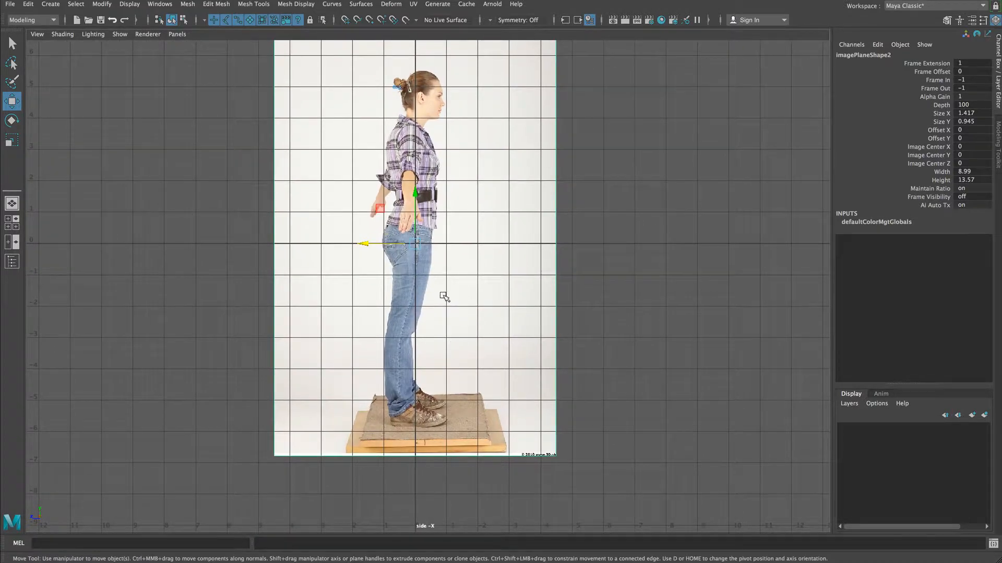
middle_click_drag(421, 236, 449, 283, "alt")
left_click_drag(444, 241, 445, 108)
middle_click_drag(459, 176, 493, 281, "alt")
right_click_drag(494, 283, 541, 324, "alt")
left_click_drag(484, 241, 487, 190)
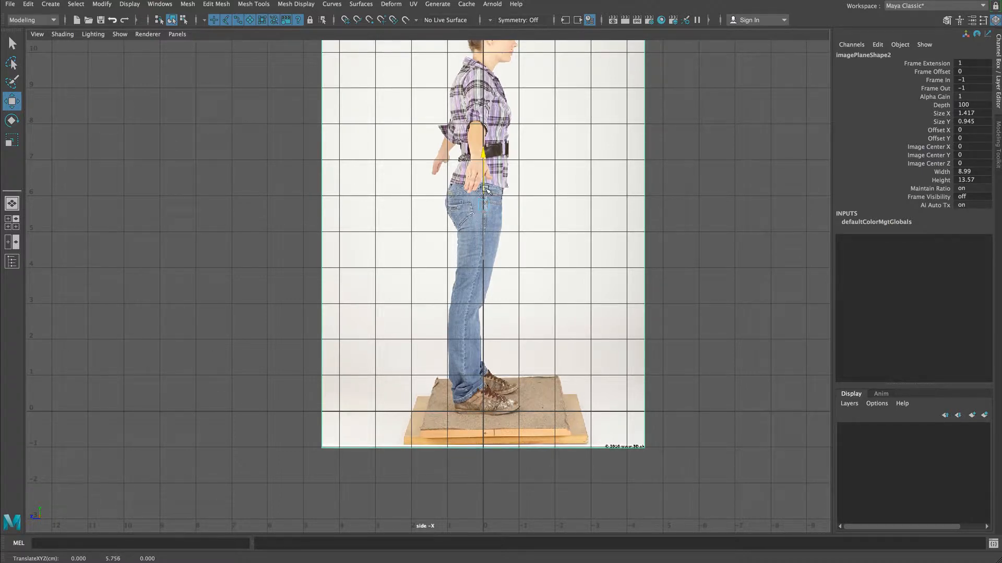
left_click_drag(485, 190, 486, 189)
middle_click_drag(463, 273, 439, 334, "alt")
middle_click_drag(469, 434, 470, 394, "alt")
middle_click_drag(474, 326, 473, 356, "alt")
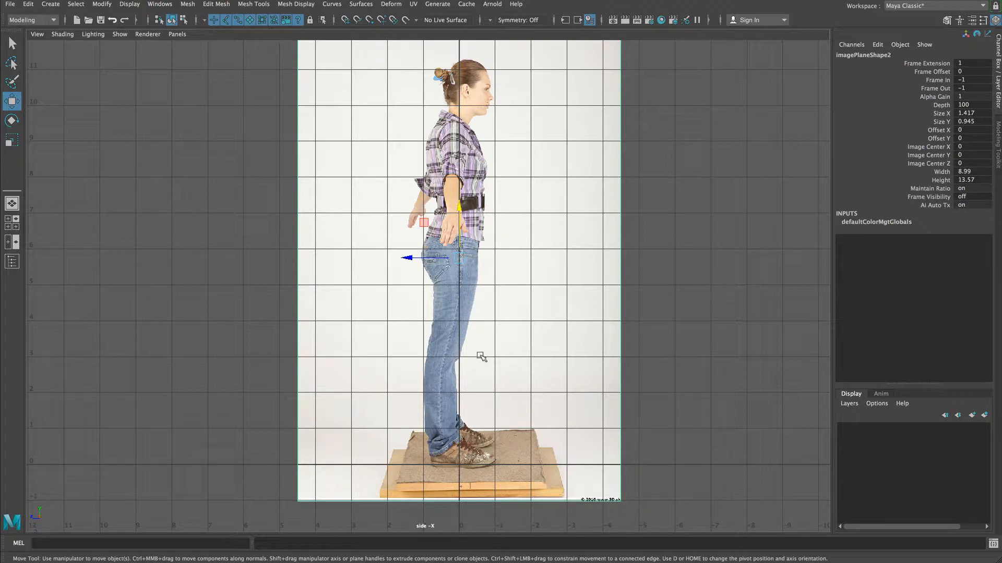
Step: Move the side image plane's pivot down to the grid origin at the feet, using grid snapping
key("d")
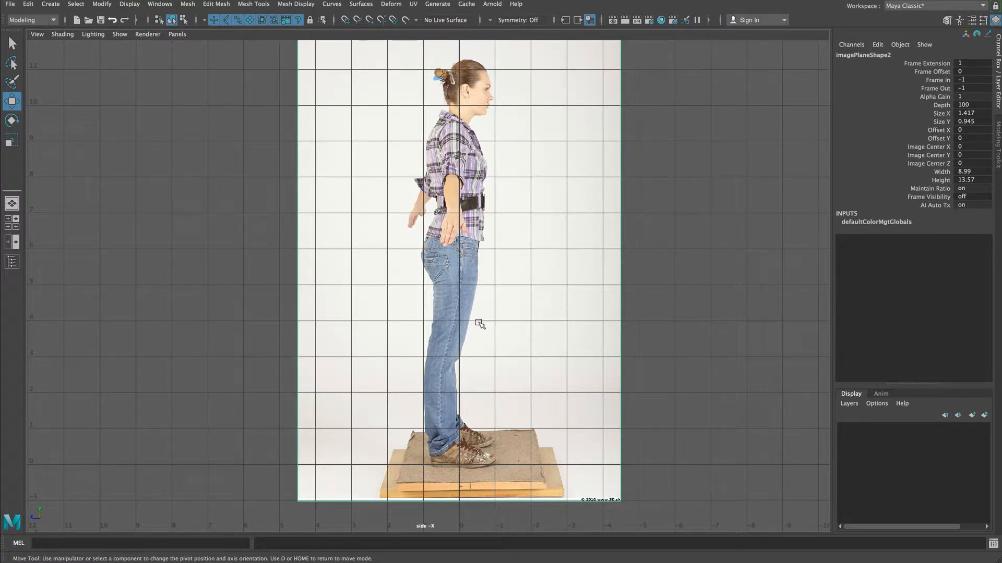
key("x")
key("w")
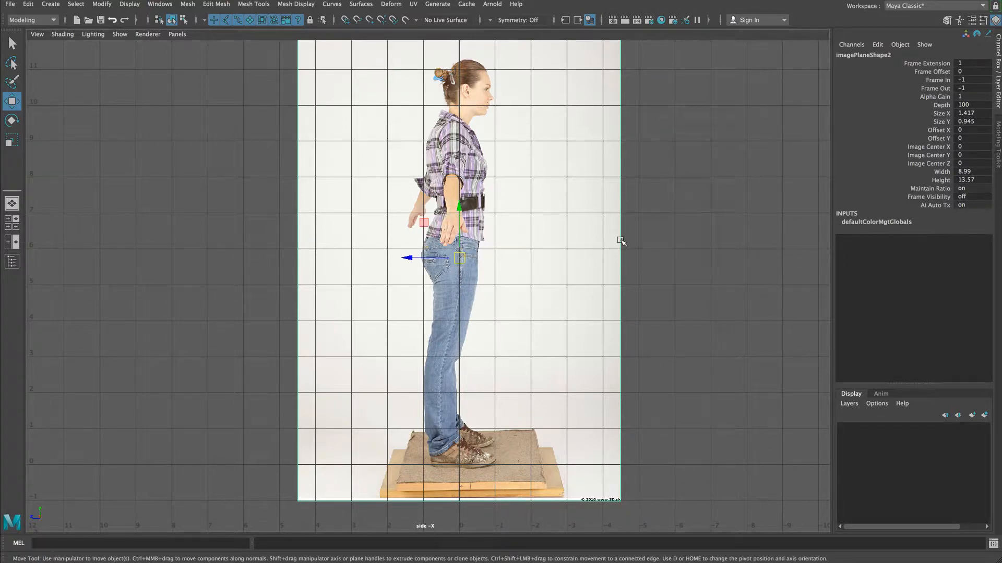
key("d")
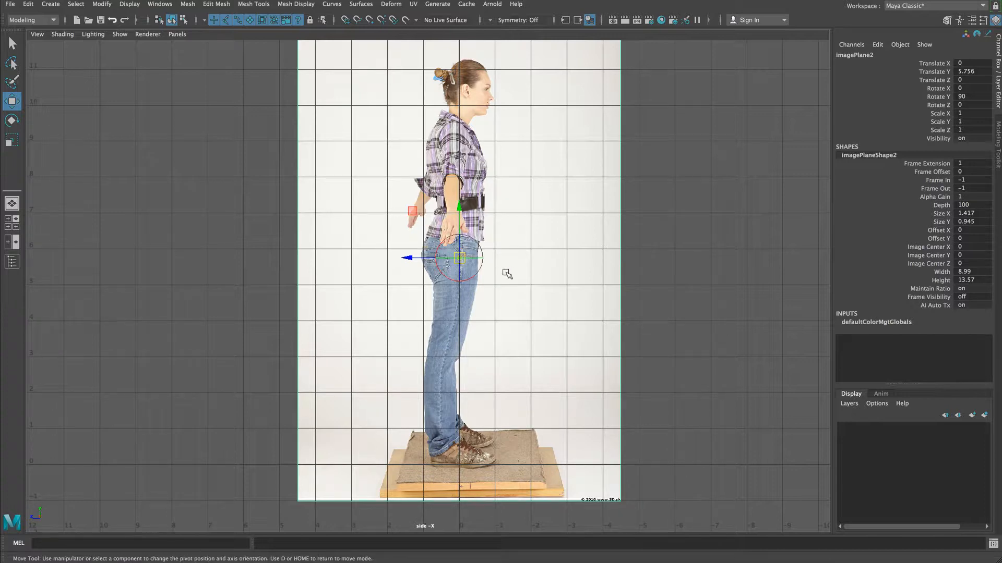
left_click_drag(459, 219, 469, 467)
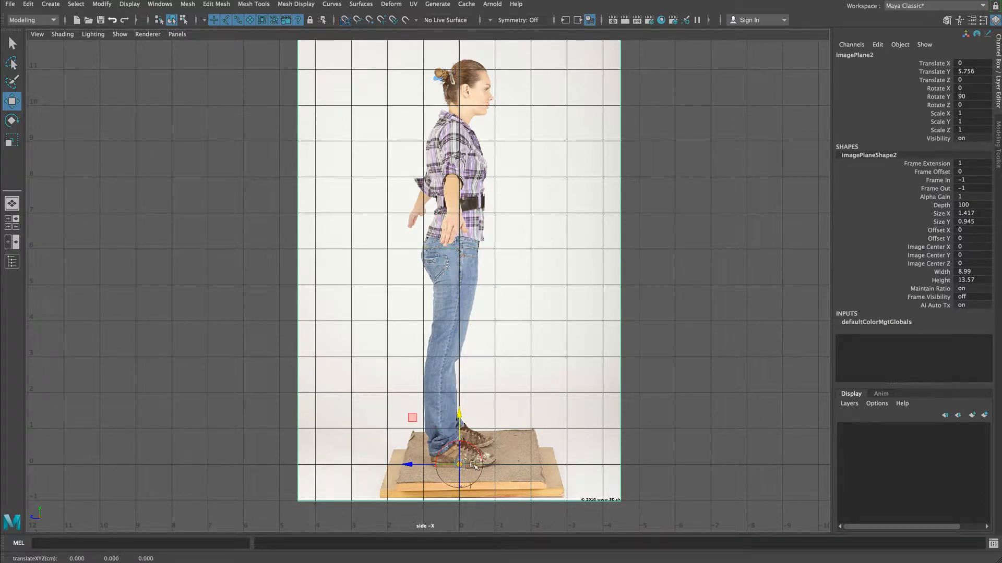
Step: Scale the side image plane down uniformly to 0.493 from the pivot at the feet, judging the figure's height against the grid
key("r")
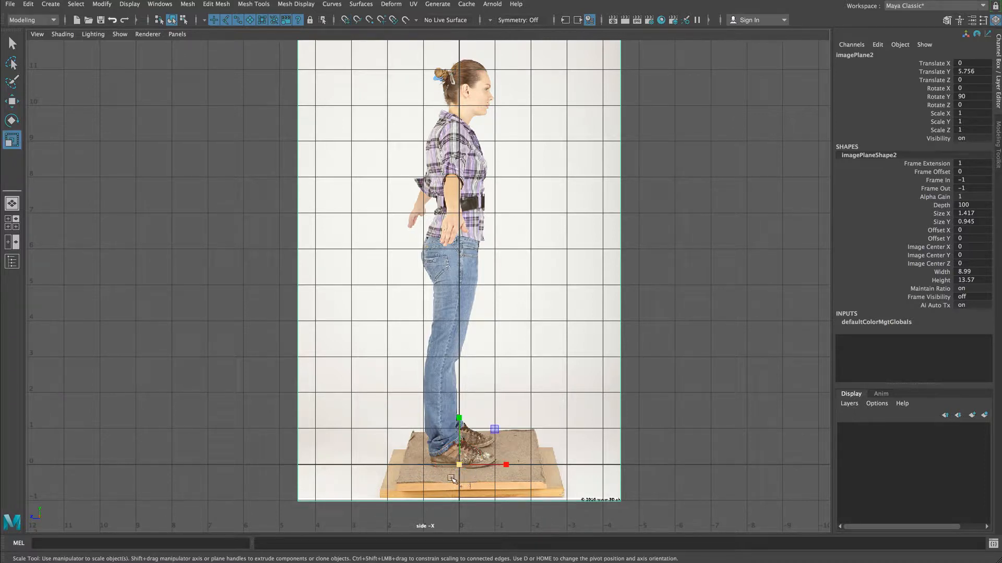
left_click_drag(459, 467, 387, 498)
left_click_drag(460, 466, 355, 479)
middle_click_drag(385, 462, 350, 378, "alt")
right_click_drag(349, 378, 613, 403, "alt")
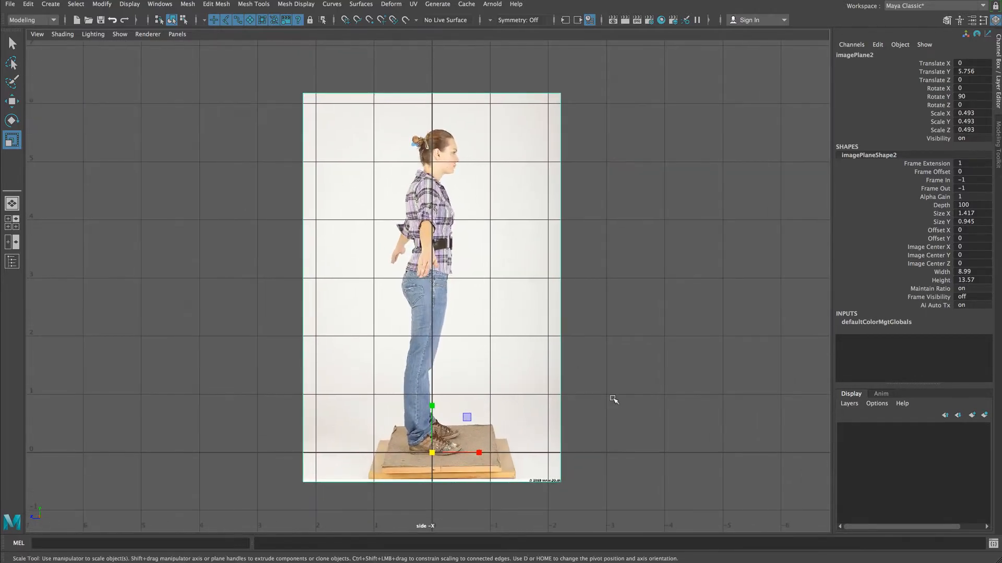
middle_click_drag(613, 402, 557, 367, "alt")
Step: Move the side image plane back along the Z axis to Translate Z -7.78, onto the front image plane, in the perspective view
key("space")
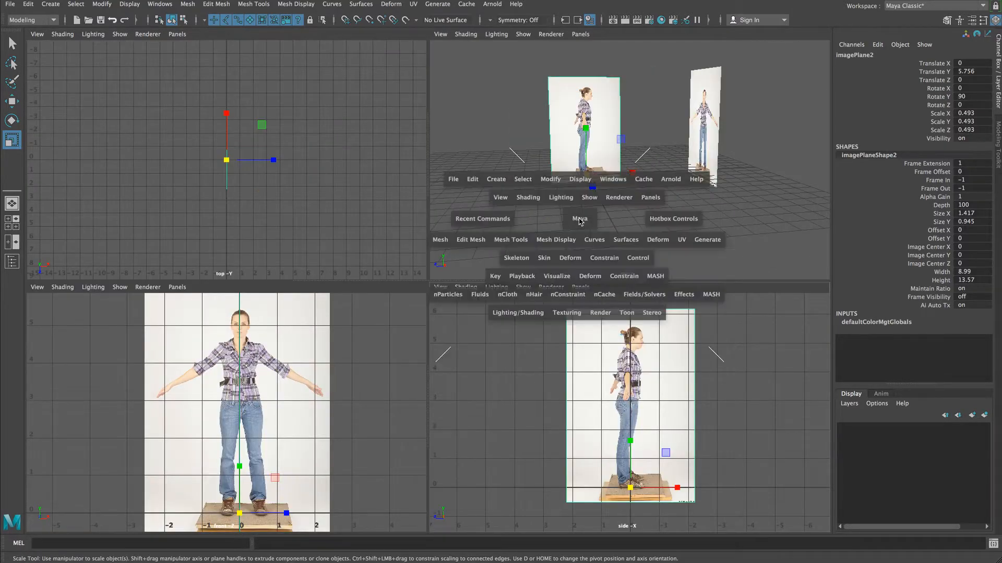
key("space")
left_click_drag(447, 329, 405, 332, "alt")
right_click_drag(404, 332, 542, 276, "alt")
middle_click_drag(542, 276, 523, 335, "alt")
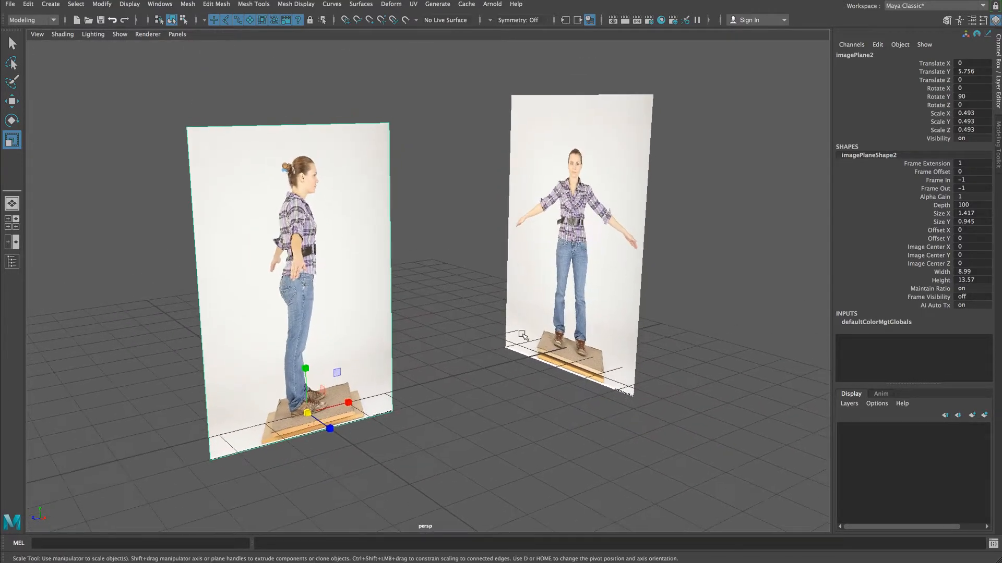
right_click_drag(523, 335, 551, 358, "alt")
left_click_drag(551, 357, 546, 340, "alt")
key("w")
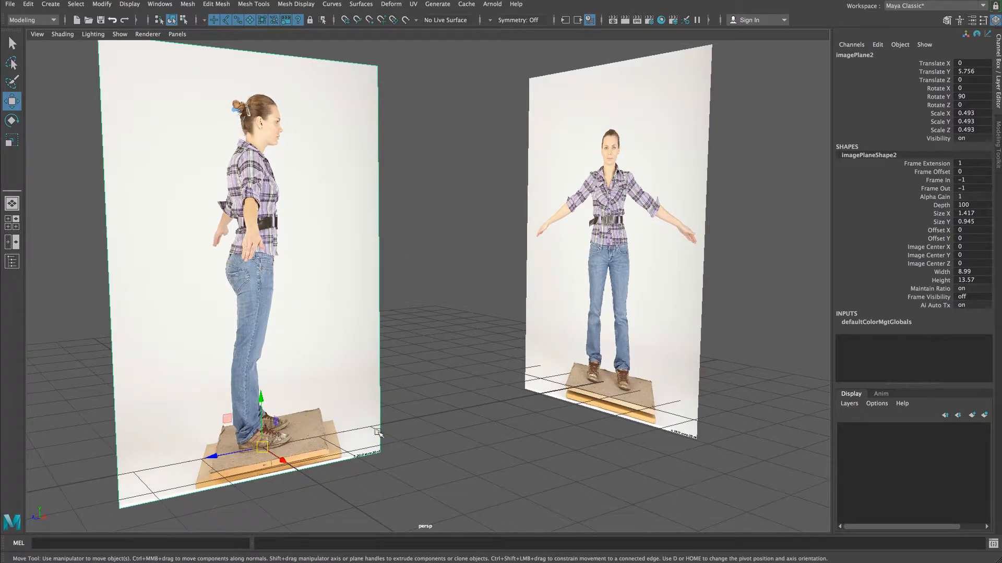
left_click_drag(240, 451, 590, 396)
Step: Examine how the side and front figures line up from head to feet where the two image planes intersect
key("f")
right_click_drag(378, 405, 534, 407, "alt")
left_click_drag(534, 407, 504, 406, "alt")
right_click_drag(504, 407, 473, 398, "alt")
middle_click_drag(472, 392, 492, 358, "alt")
left_click_drag(454, 394, 499, 376, "alt")
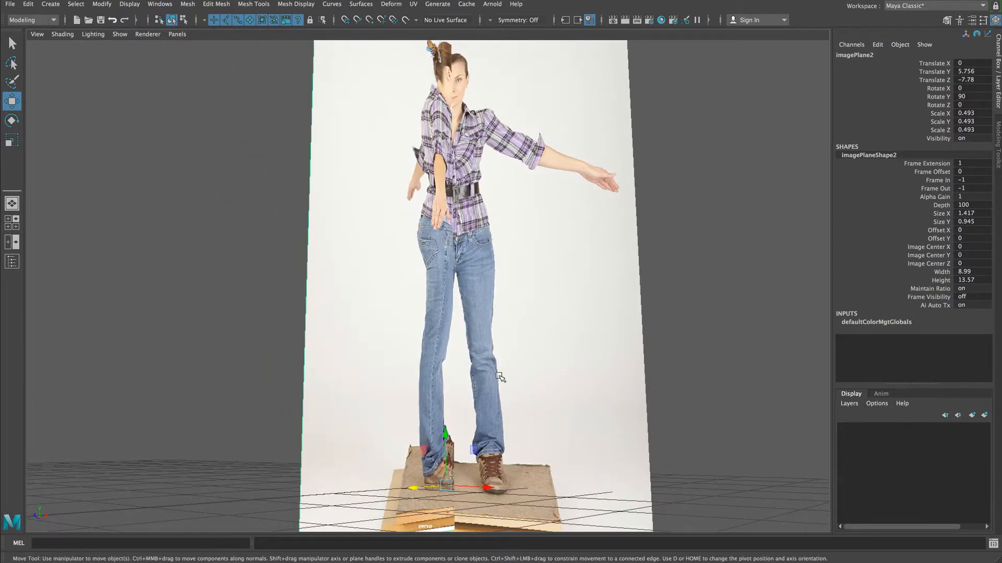
middle_click_drag(488, 403, 488, 333, "alt")
left_click_drag(488, 333, 468, 388, "alt")
right_click_drag(469, 399, 568, 402, "alt")
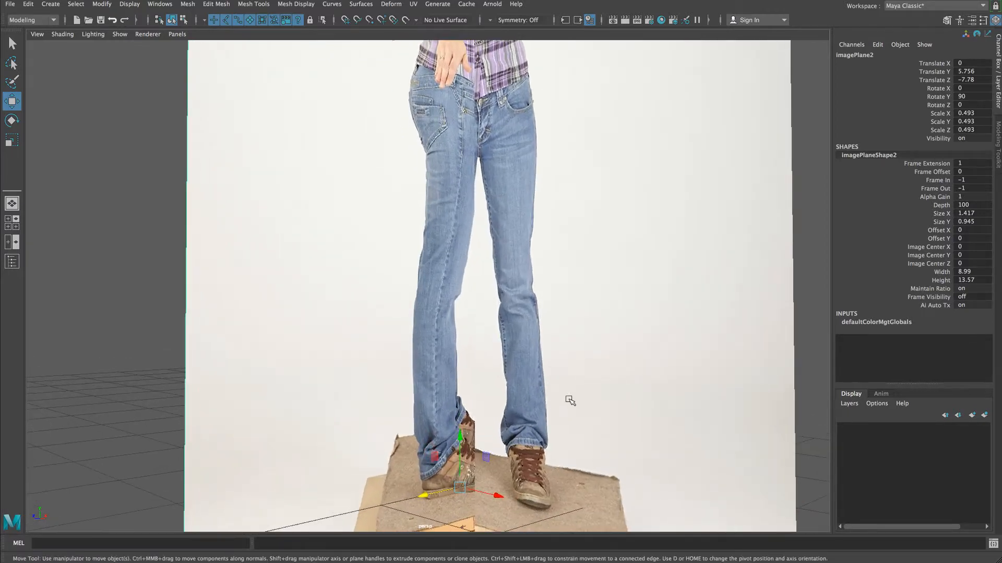
Step: Examine how the side and front figures line up from feet to head where the two image planes intersect, from several angles
middle_click_drag(489, 501, 480, 431, "alt")
left_click_drag(480, 430, 449, 406, "alt")
key("ctrl+z")
scroll(427, 401, "down", 2)
middle_click_drag(447, 376, 427, 420, "alt")
right_click_drag(427, 421, 396, 349, "alt")
middle_click_drag(396, 349, 391, 393, "alt")
left_click_drag(391, 393, 433, 402, "alt")
right_click_drag(433, 402, 393, 365, "alt")
left_click_drag(393, 365, 385, 371, "alt")
right_click_drag(424, 410, 416, 387, "alt")
left_click_drag(416, 386, 427, 457, "alt")
Step: Mirror the side image plane by setting its Scale X to -0.493, so the figure faces the opposite direction
key("r")
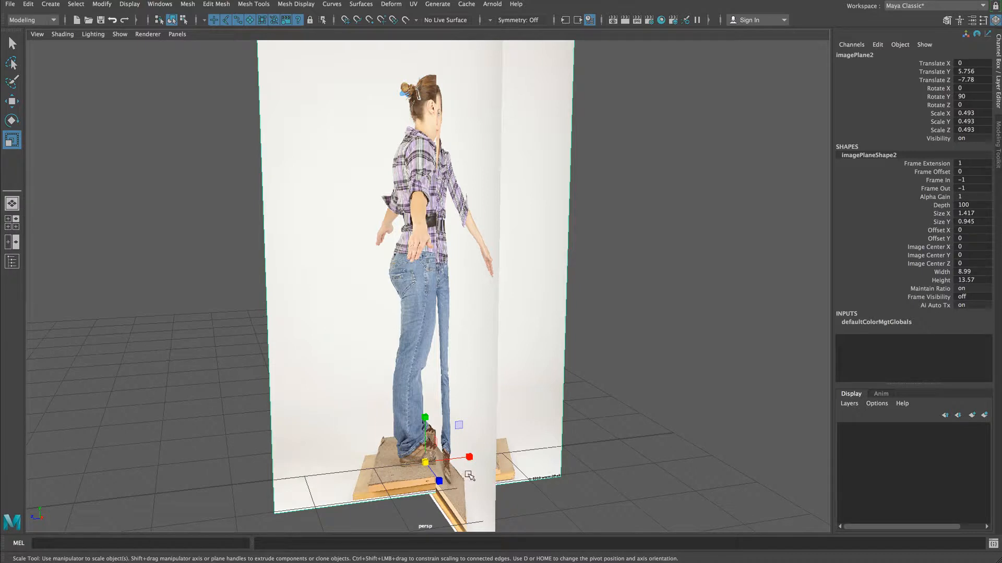
left_click_drag(470, 462, 383, 465)
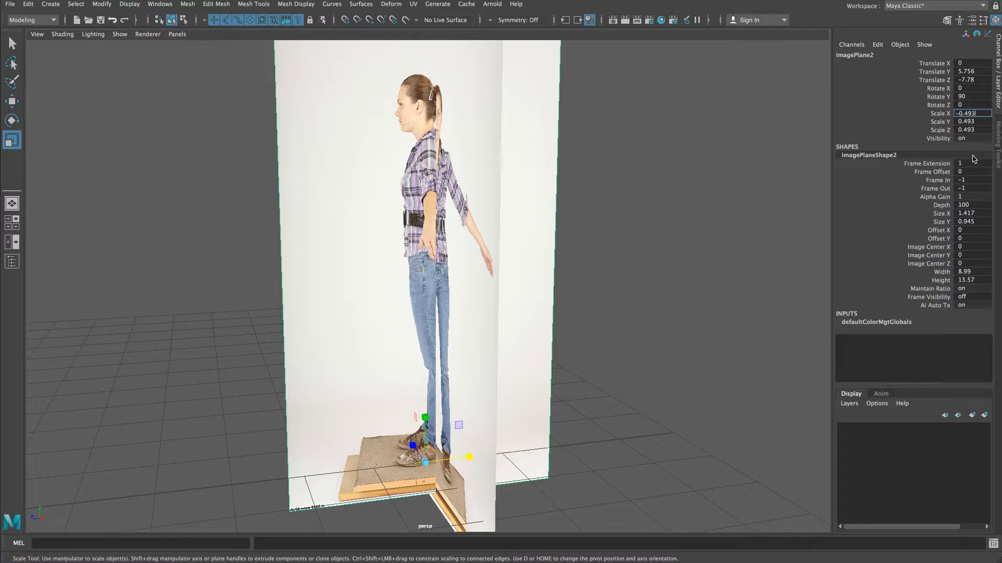
key("Return")
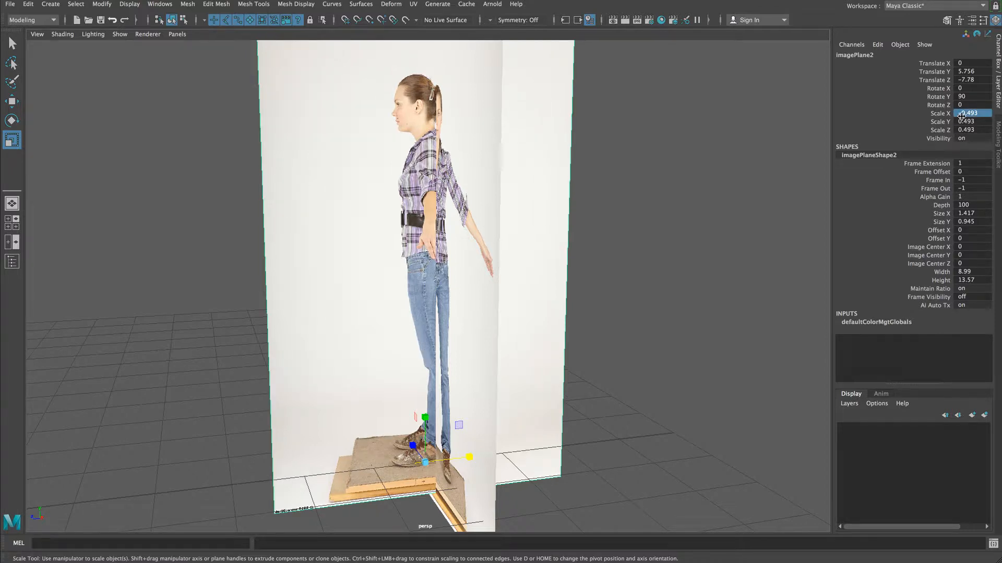
Step: Move the mirrored side image plane back along the Z axis to Translate Z -8.069, onto the front figure
key("w")
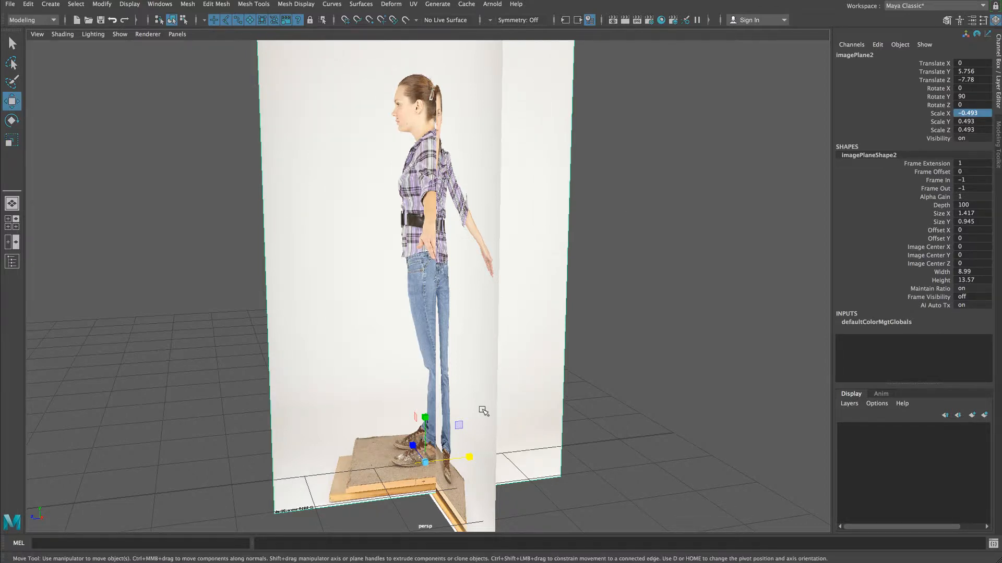
left_click_drag(456, 416, 537, 396, "alt")
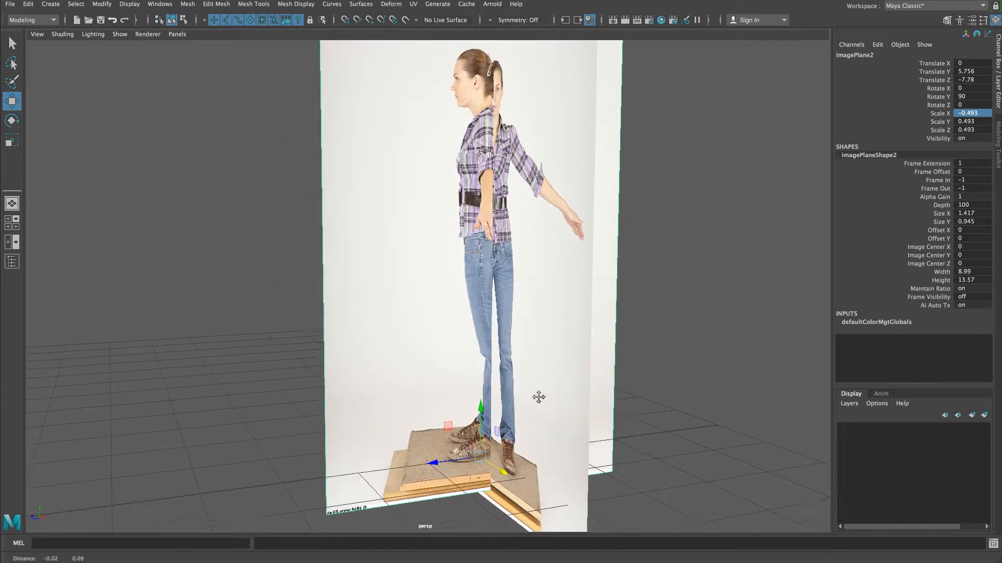
left_click_drag(459, 463, 475, 464)
left_click_drag(472, 389, 522, 365, "alt")
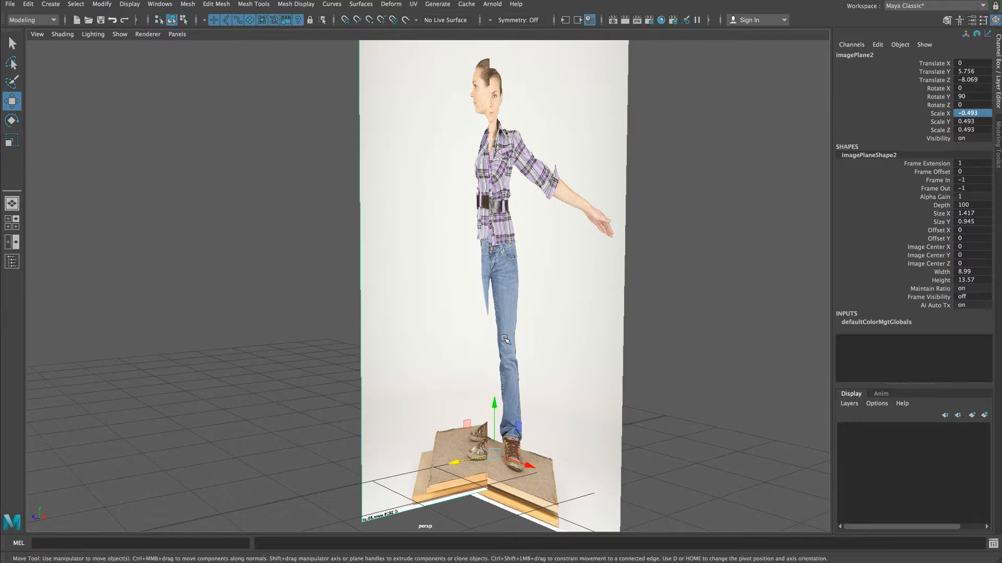
Step: Scale the side image plane down uniformly to 0.481, keeping Scale X negative, and compare head and belt heights with the front figure
key("r")
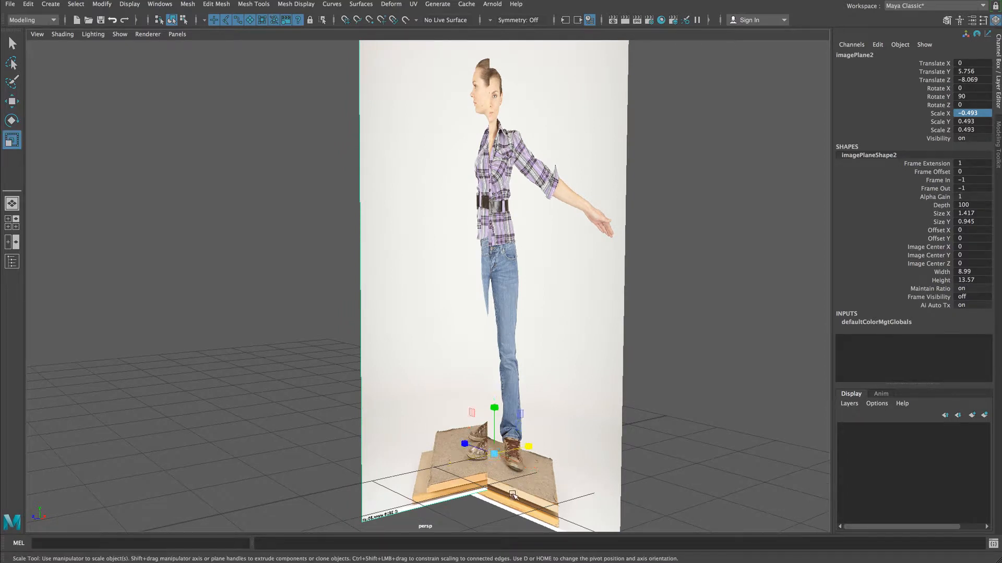
left_click(493, 456)
left_click_drag(494, 457, 482, 457)
middle_click_drag(485, 351, 466, 460, "alt")
right_click_drag(260, 304, 533, 291, "alt")
left_click_drag(533, 291, 521, 287, "alt")
right_click_drag(522, 287, 412, 284, "alt")
middle_click_drag(436, 313, 437, 239, "alt")
left_click_drag(437, 239, 441, 244, "alt")
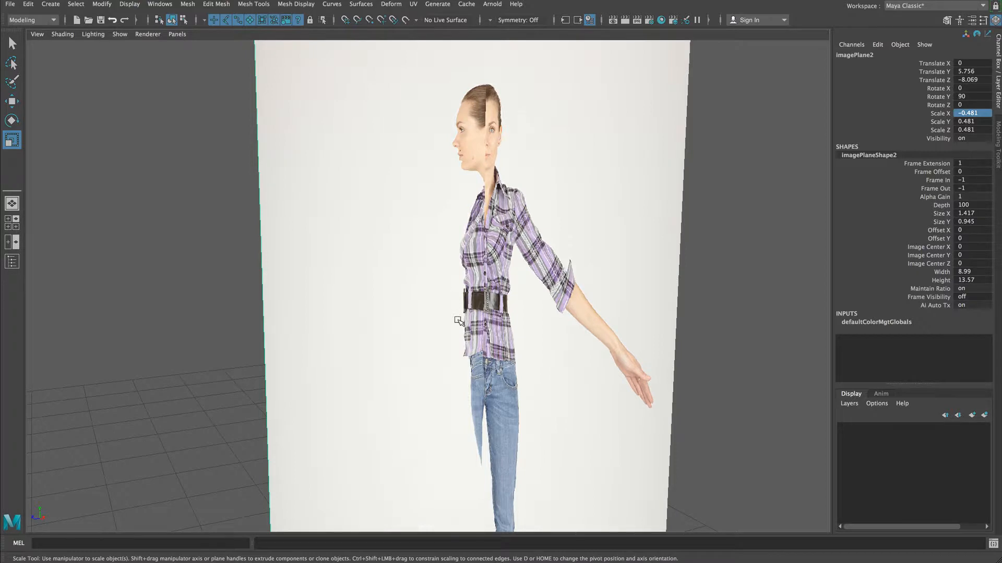
Step: Move the side image plane further back along the Z axis to Translate Z -8.287
right_click_drag(543, 364, 499, 360, "alt")
left_click_drag(498, 360, 492, 334, "alt")
right_click_drag(491, 326, 447, 315, "alt")
left_click_drag(447, 315, 441, 283, "alt")
key("w")
right_click_drag(434, 367, 484, 367, "alt")
middle_click_drag(482, 366, 485, 367)
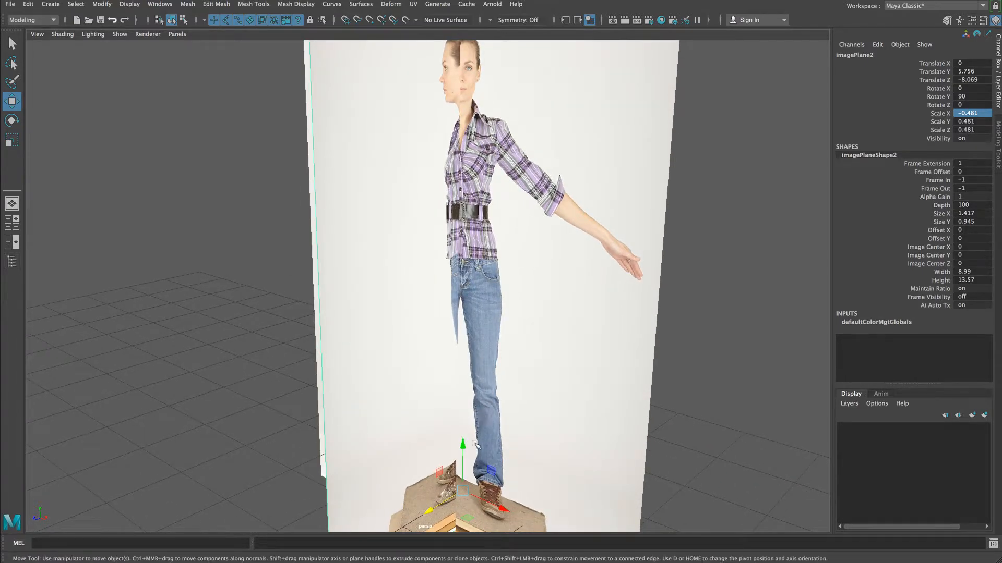
mouse_move(438, 499)
left_mouse_down()
mouse_move(457, 507)
mouse_move(437, 480)
left_mouse_up()
Step: Try to nudge the side image plane slightly along the X axis, and undo the nudge
mouse_move(513, 513)
left_mouse_down()
mouse_move(521, 518)
mouse_move(510, 513)
left_mouse_up()
key("ctrl+z")
key("ctrl+z")
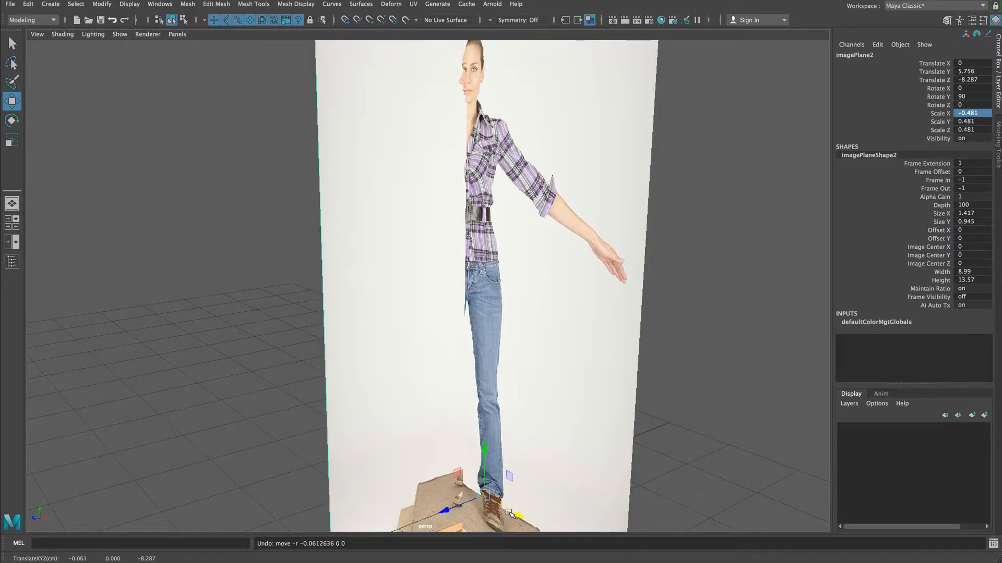
Step: Move the side image plane away from the front one to Translate X -8.972 and Translate Z -3.208
left_click_drag(524, 482, 444, 417, "alt")
middle_click_drag(446, 417, 552, 388, "alt")
left_click_drag(551, 388, 233, 304, "alt")
left_click_drag(409, 374, 352, 373, "alt")
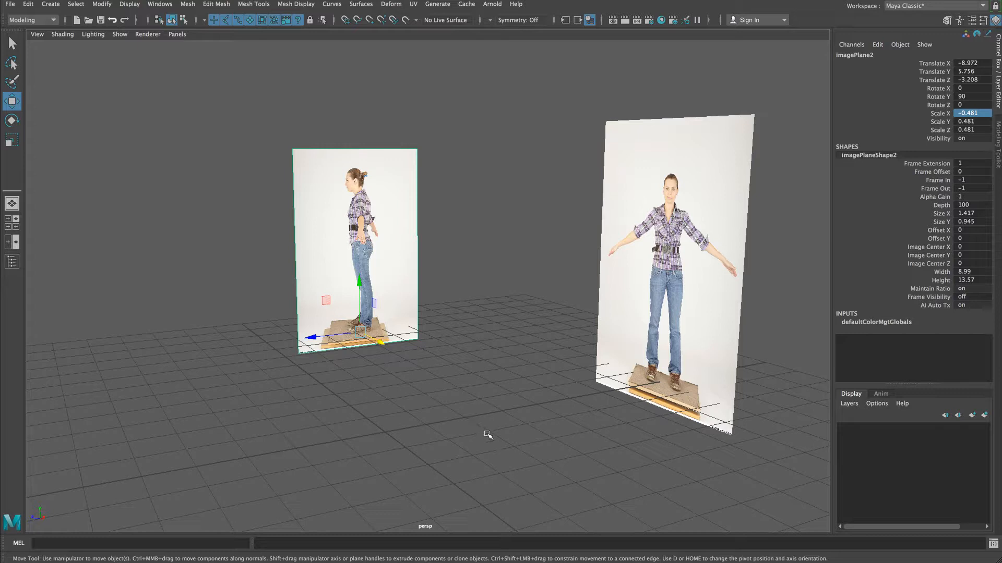
Step: Move the front image plane back along the Z axis to Translate Z -12.006, clear of the grid center
left_click_drag(734, 339, 734, 342)
left_click_drag(628, 388, 738, 360)
left_click_drag(466, 440, 518, 453, "alt")
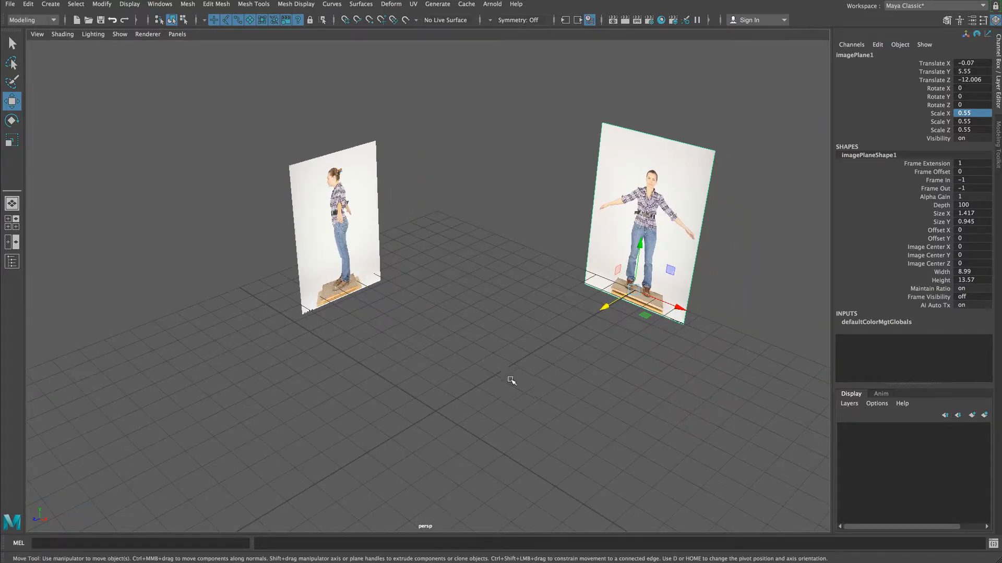
Step: Examine the separated side and front image planes in the perspective view, comparing the figures' heights and placement on the grid
left_click(340, 219)
left_click(574, 295)
left_click_drag(525, 392, 479, 400, "alt")
right_click_drag(479, 400, 600, 404, "alt")
middle_click_drag(573, 404, 577, 385, "alt")
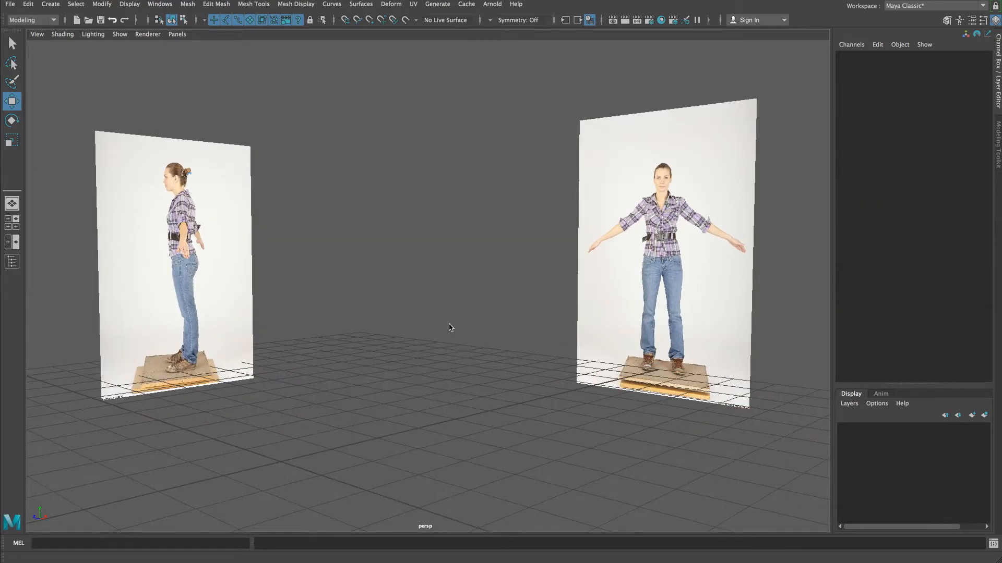
mouse_move(399, 328)
left_mouse_down("alt")
mouse_move(420, 330)
mouse_move(412, 331)
left_mouse_up("alt")
left_click(599, 243)
left_click(194, 286)
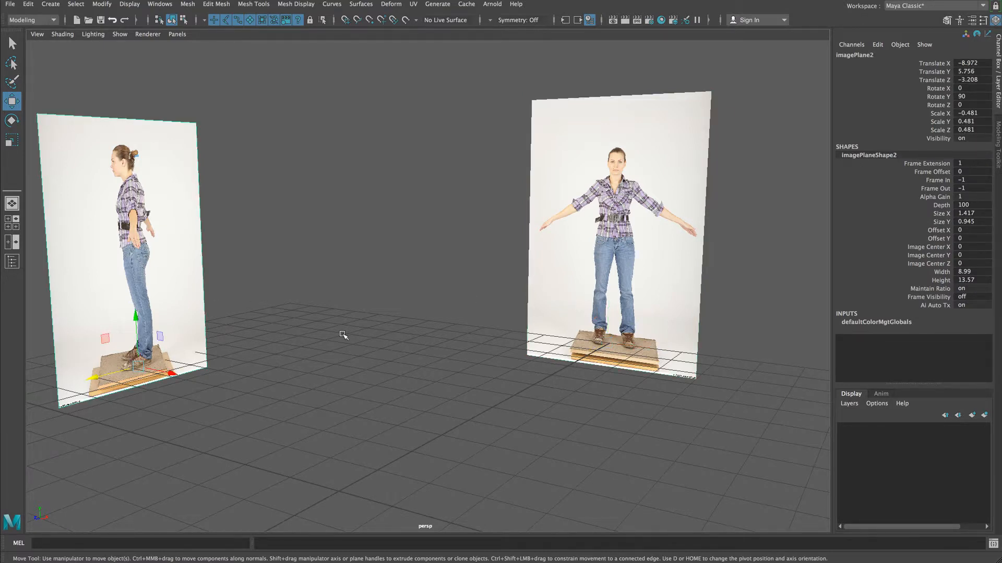
left_click_drag(334, 299, 373, 301, "alt")
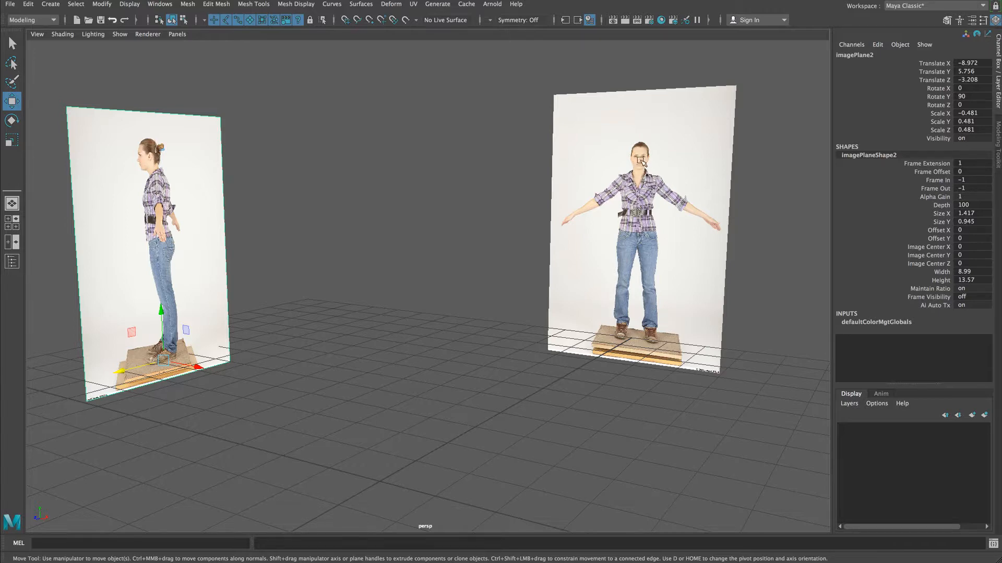
scroll(516, 281, "up", 5)
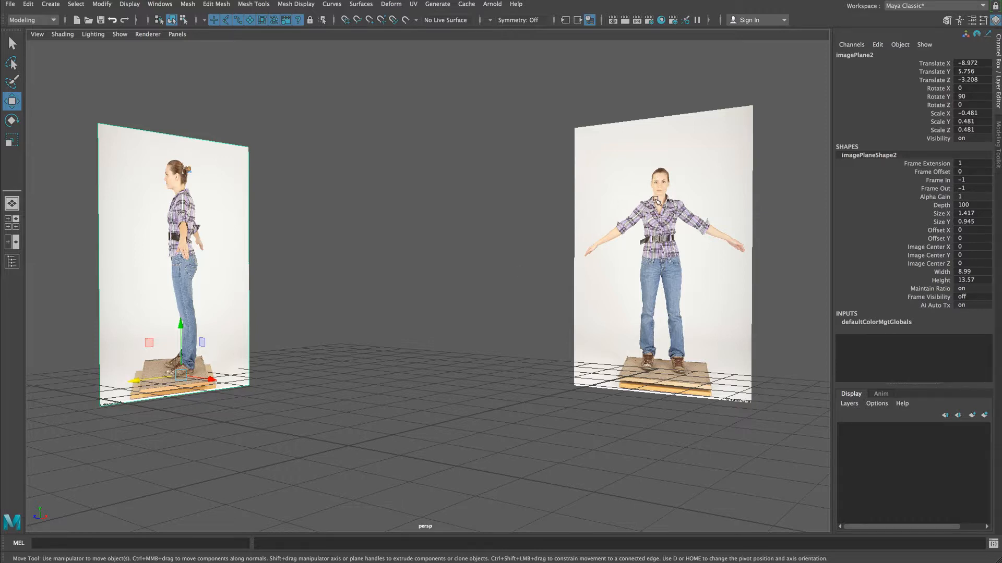
Step: Lock all Translate, Rotate and Scale channels of the front image plane
left_click(675, 263)
left_click(525, 217)
left_click_drag(651, 106, 514, 246)
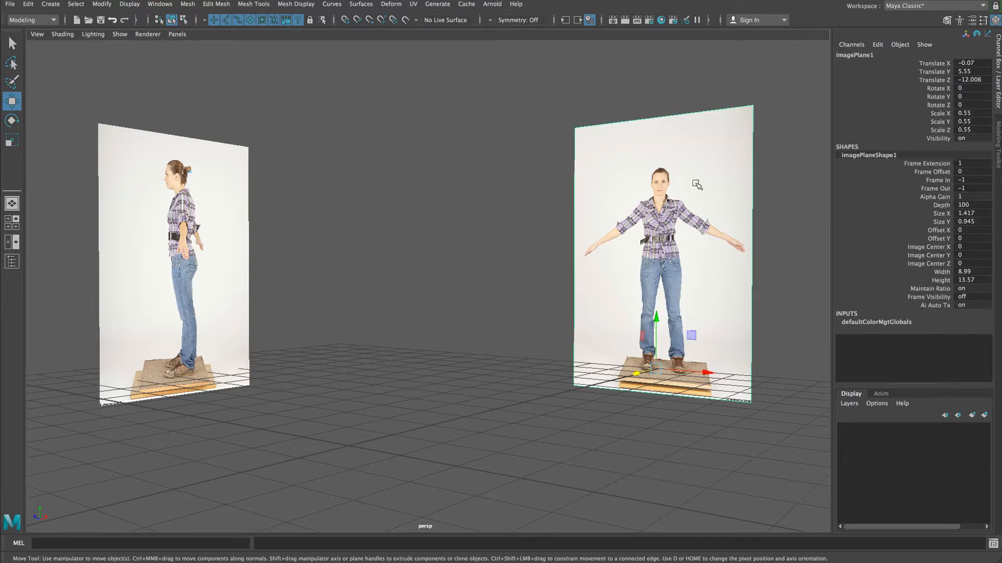
left_click_drag(745, 82, 542, 230)
left_click_drag(933, 66, 934, 134)
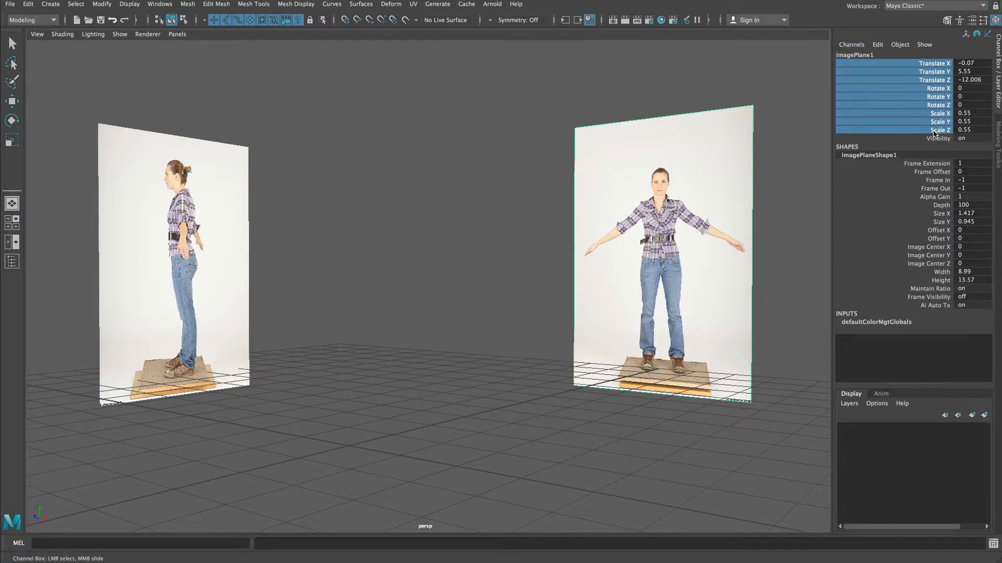
right_click(916, 82)
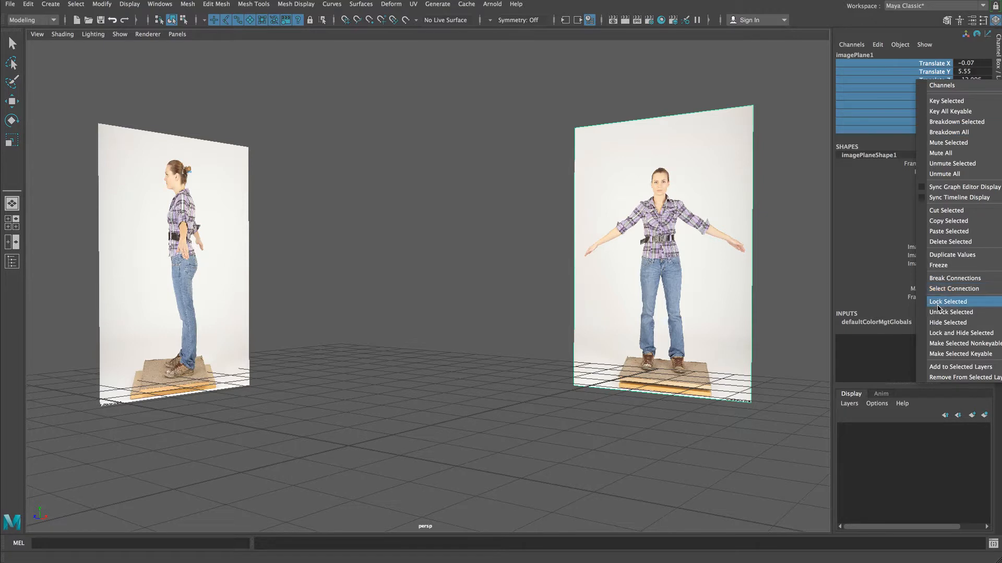
left_click(937, 303)
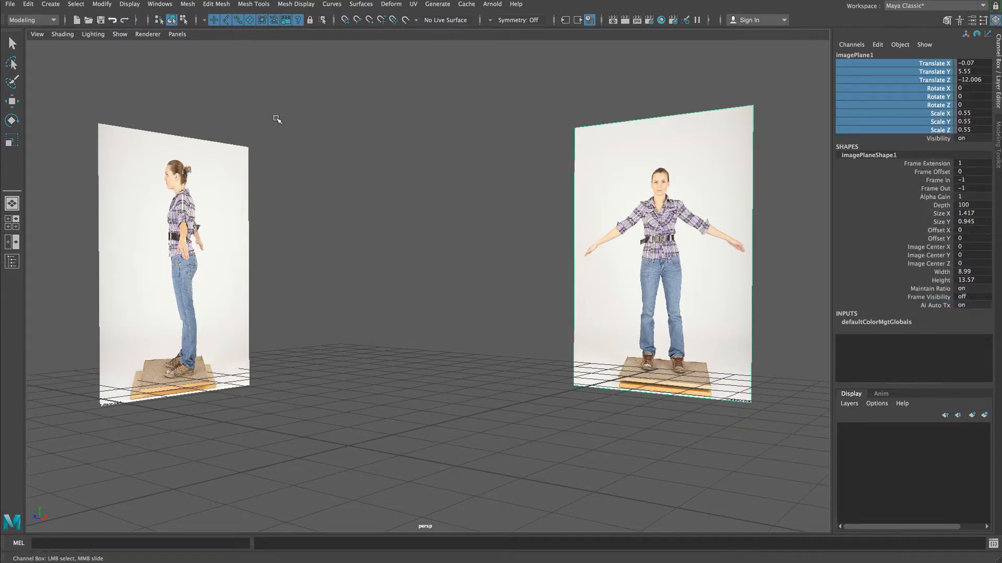
Step: Lock all Translate, Rotate and Scale channels of the side image plane, and deselect it
left_click(164, 284)
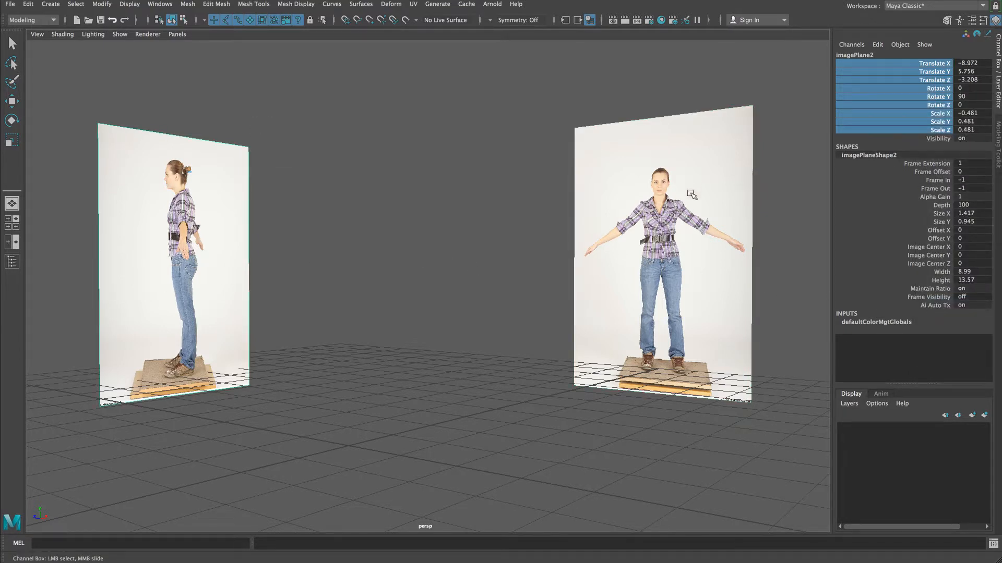
left_click(343, 254)
key("w")
left_click_drag(273, 114, 186, 254)
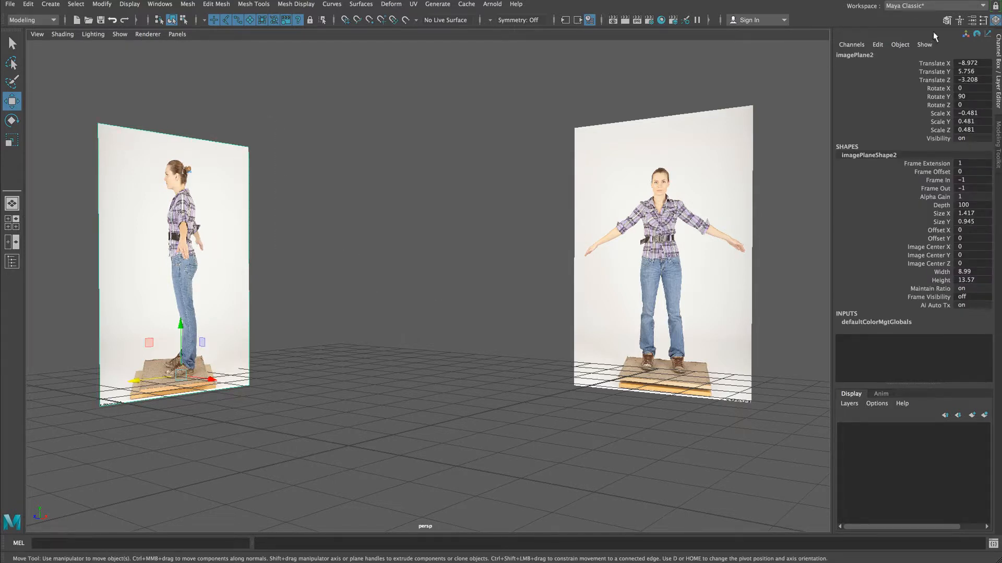
left_click_drag(919, 67, 919, 130)
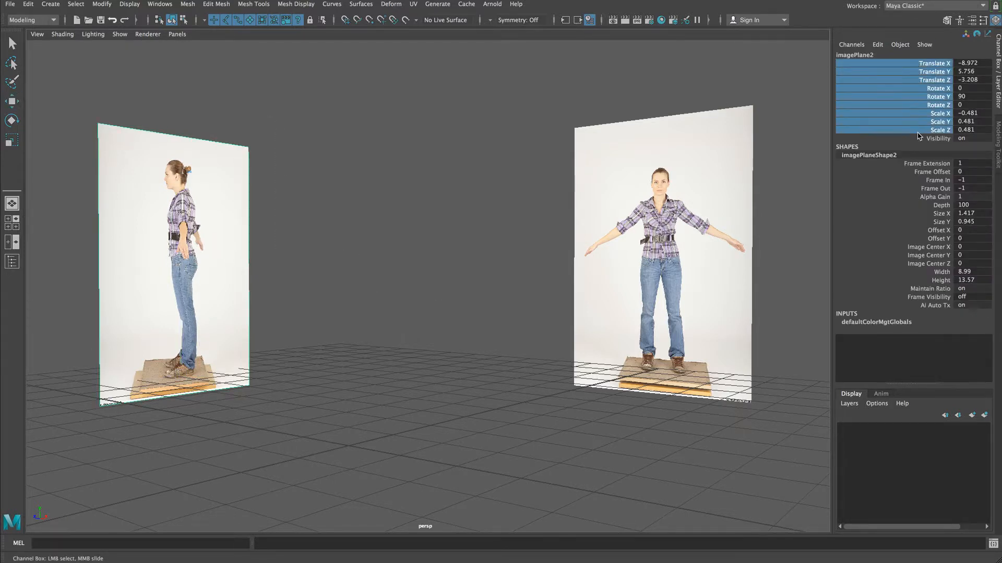
right_click(917, 114)
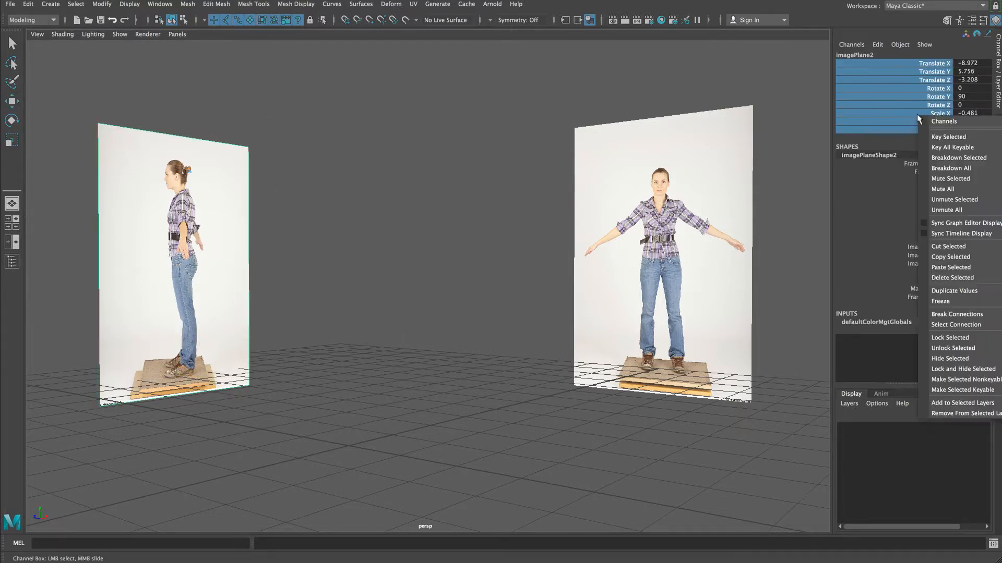
left_click(951, 338)
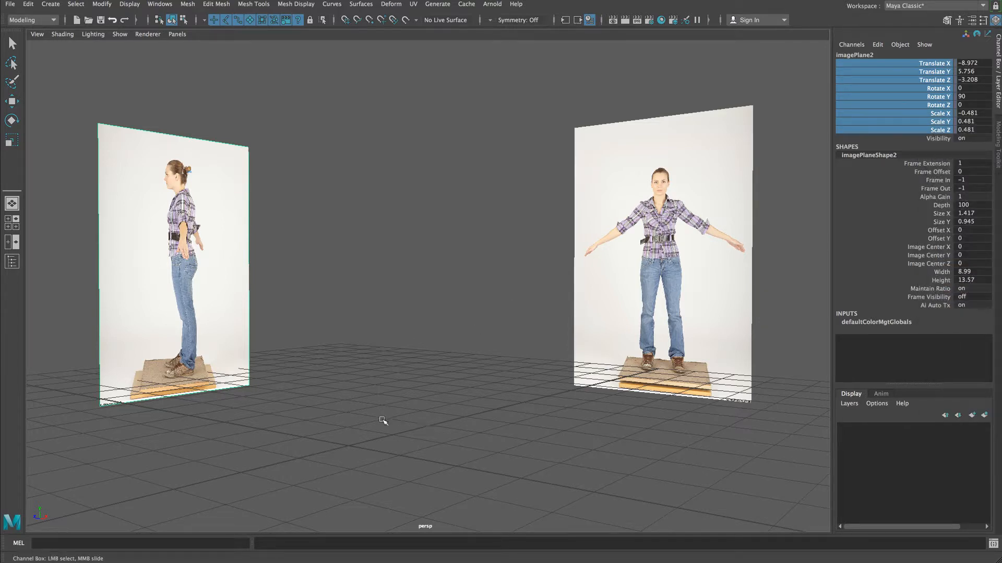
key("w")
left_click(375, 389)
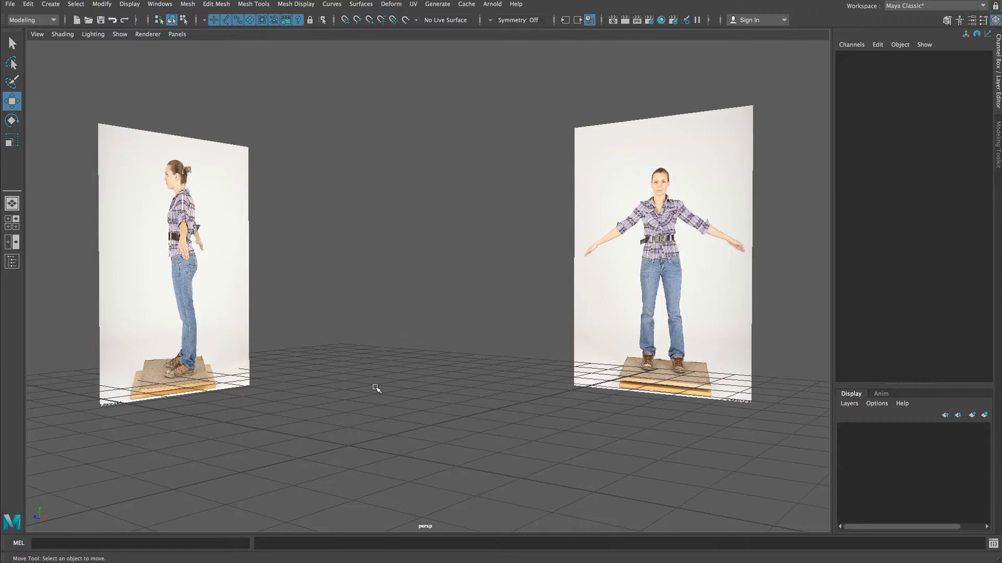
Step: In the front view, import the face-only front photo (Face_Only_Front_LOW.jpg) as a new image plane
key("space")
key("space")
right_click_drag(254, 433, 595, 356, "alt")
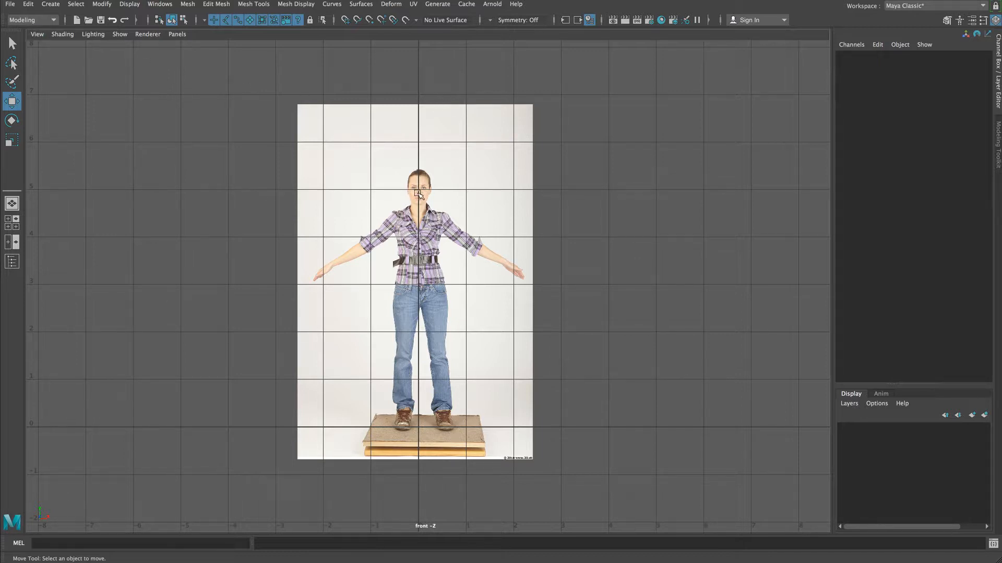
left_click(39, 34)
mouse_move(85, 267)
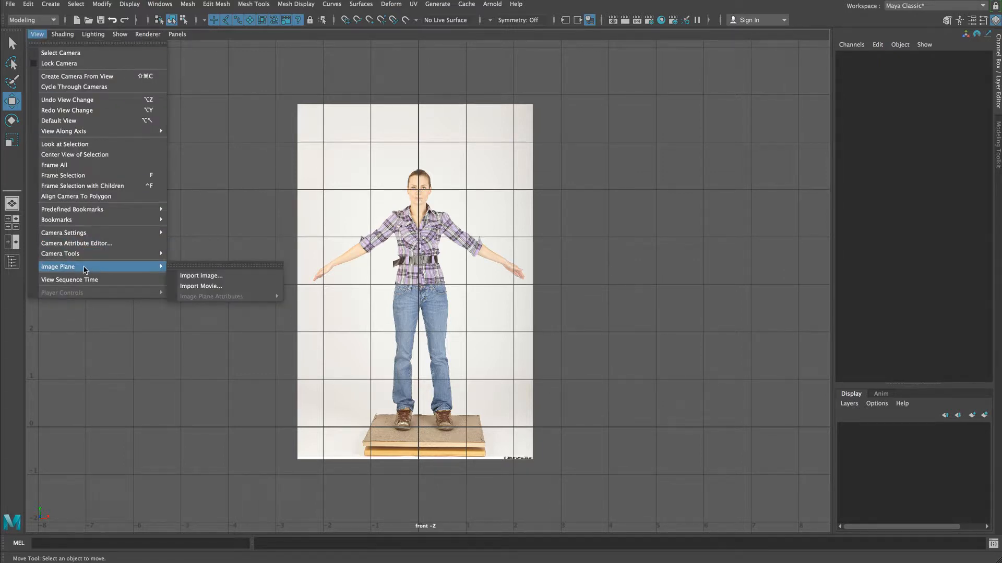
left_click(232, 277)
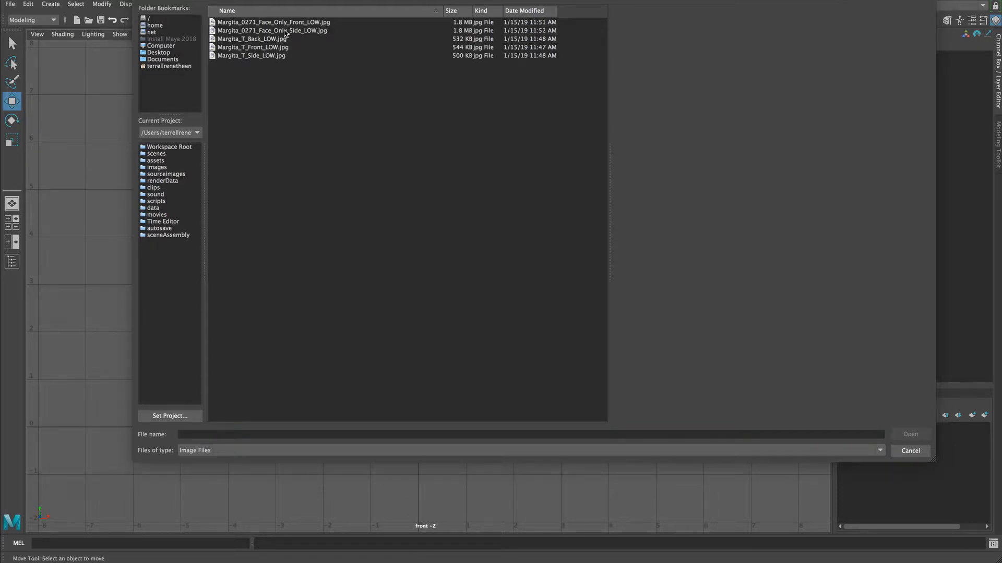
left_click(288, 23)
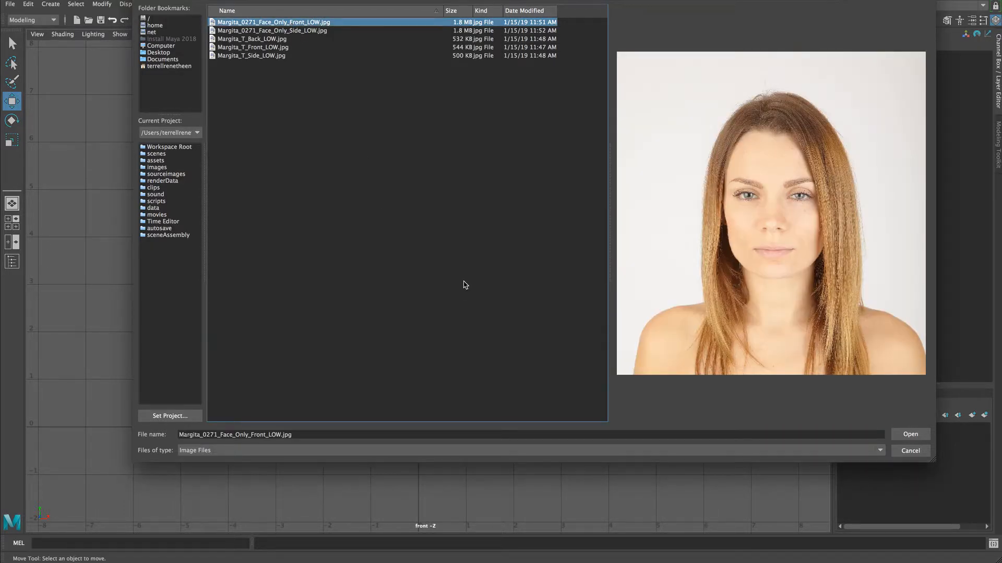
left_click(910, 434)
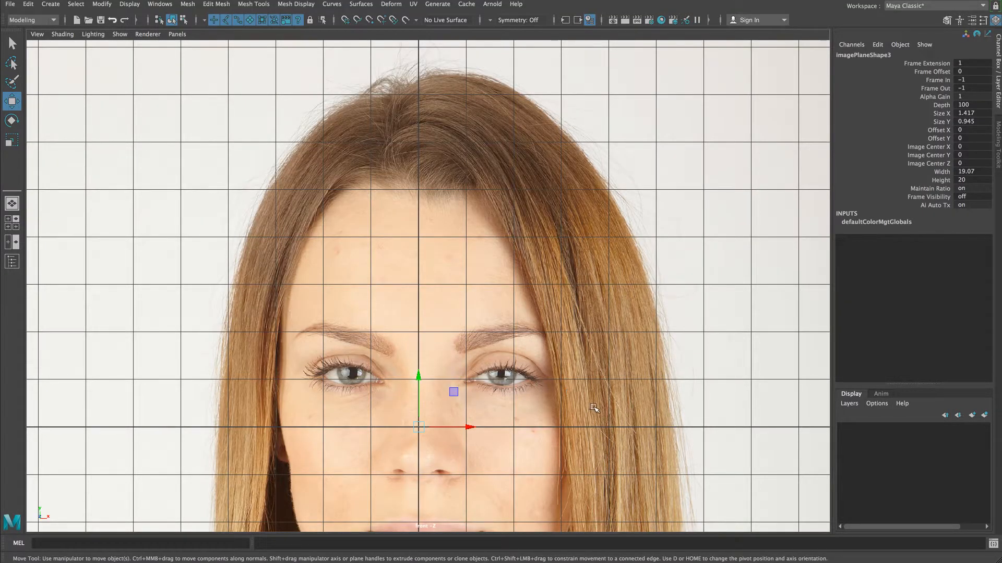
Step: In the perspective view, scale the face image plane down uniformly and raise it to the front figure's head height
scroll(414, 385, "down", 5)
middle_click_drag(348, 376, 344, 332, "alt")
key("space")
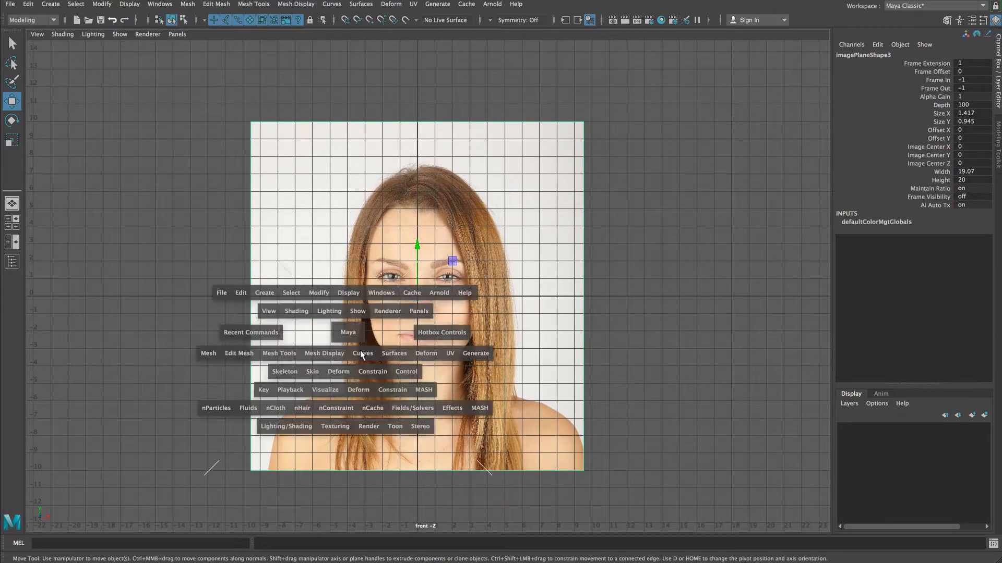
key("space")
scroll(530, 300, "down", 6)
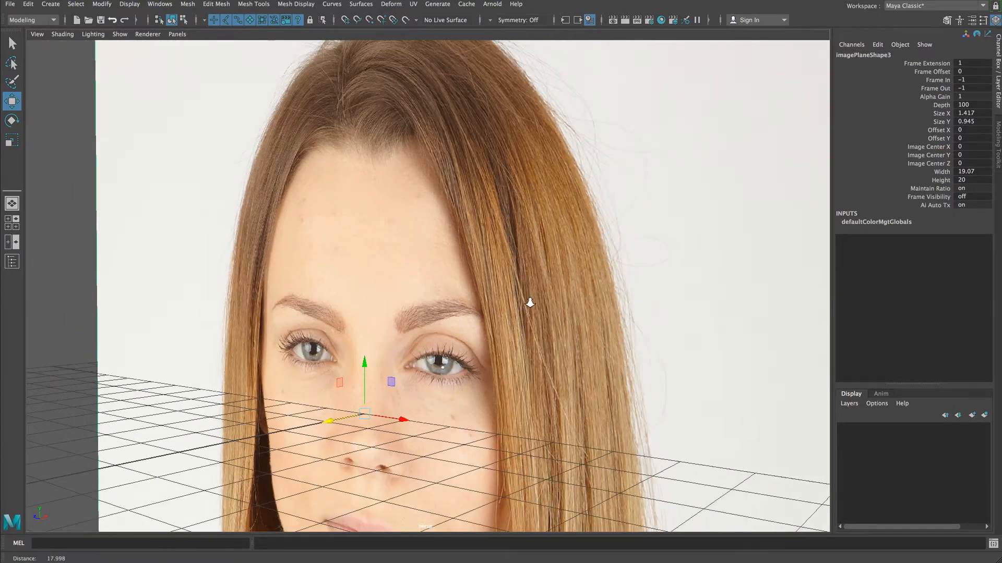
left_click_drag(449, 196, 513, 268, "alt")
left_click_drag(317, 267, 328, 240)
key("r")
key("w")
left_click_drag(554, 223, 557, 126)
Step: Move the face image plane along the Z axis so it stands in front of the full-body front image plane
key("f")
left_click_drag(488, 351, 595, 351, "alt")
middle_click_drag(595, 351, 585, 275, "alt")
left_click_drag(586, 274, 557, 260, "alt")
left_click_drag(471, 210, 440, 208)
left_click_drag(574, 350, 366, 351, "alt")
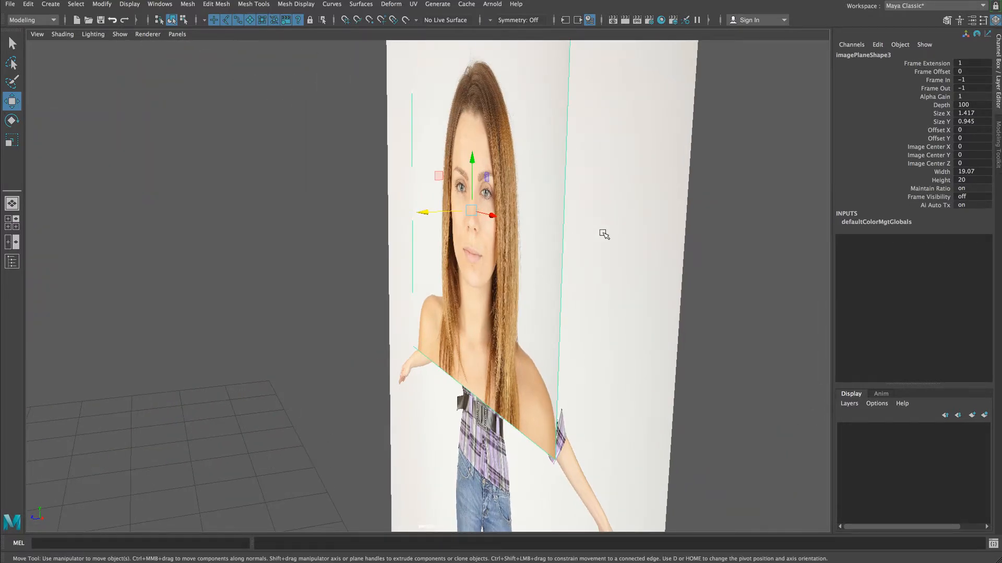
left_click_drag(604, 243, 510, 292, "alt")
middle_click_drag(509, 293, 476, 341, "alt")
right_click_drag(476, 342, 649, 341, "alt")
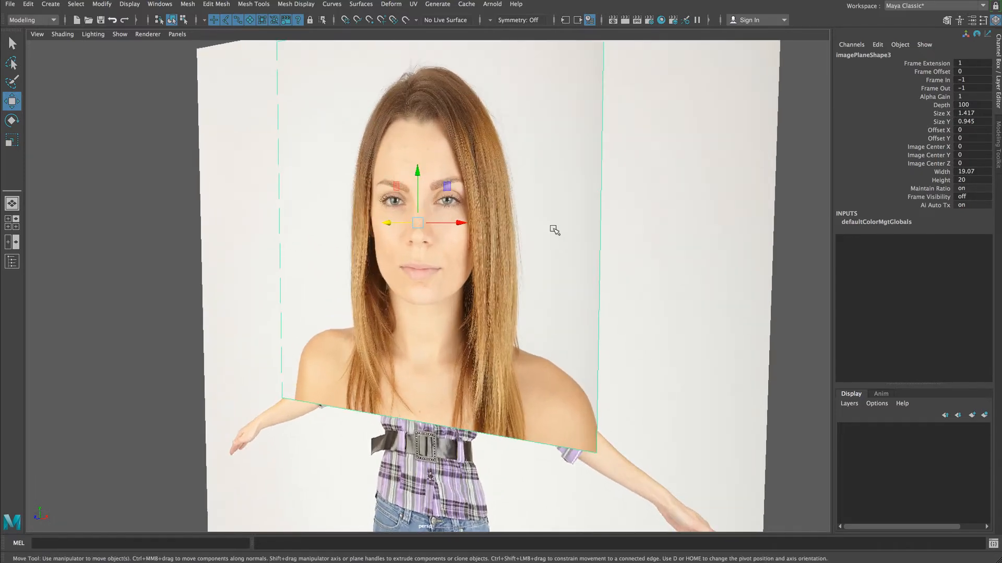
Step: Make the front face image plane semi-transparent by setting its Alpha Gain to 0.5
left_click_drag(499, 208, 490, 233, "alt")
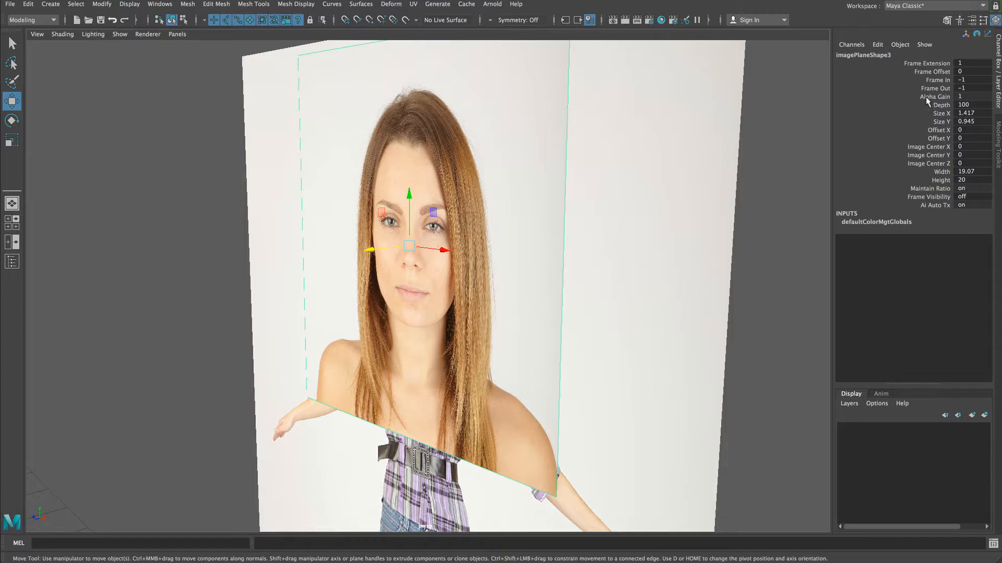
double_click(963, 96)
type("0.5")
key("Return")
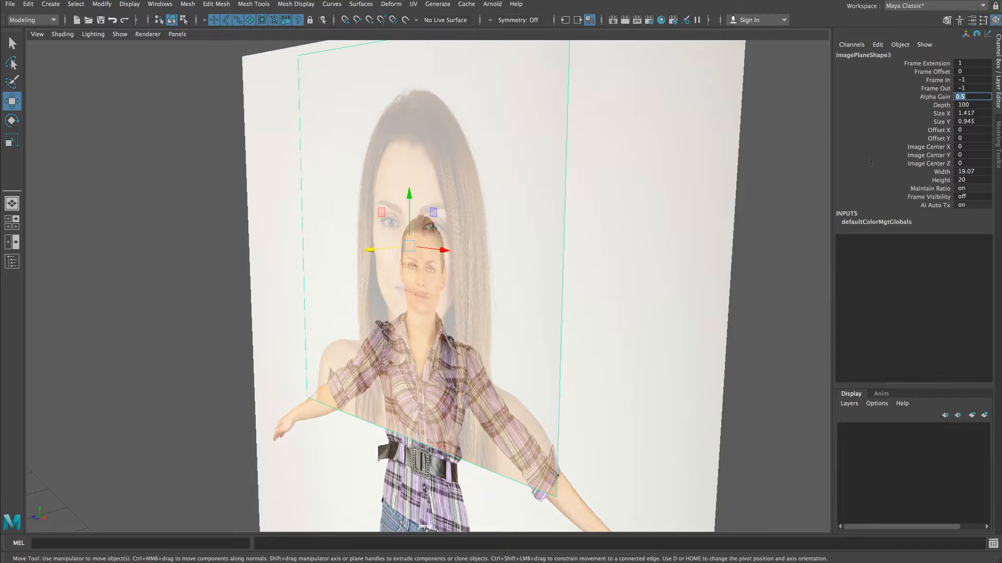
Step: In the front view, scale the face image plane down uniformly and lower it to roughly match the body photo's head
mouse_move(537, 310)
left_mouse_down("alt")
mouse_move(499, 311)
mouse_move(569, 304)
mouse_move(555, 304)
left_mouse_up("alt")
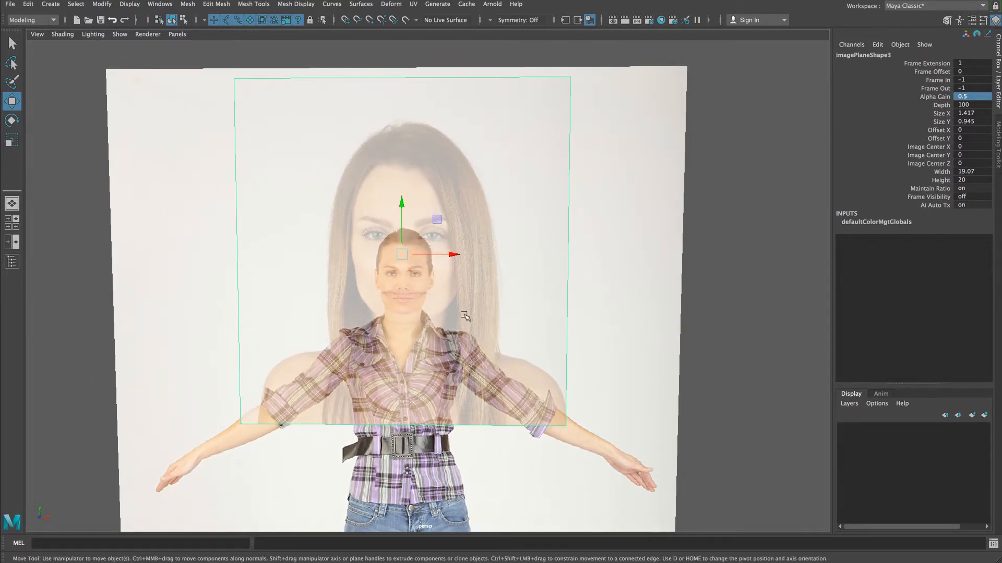
key("space")
key("space")
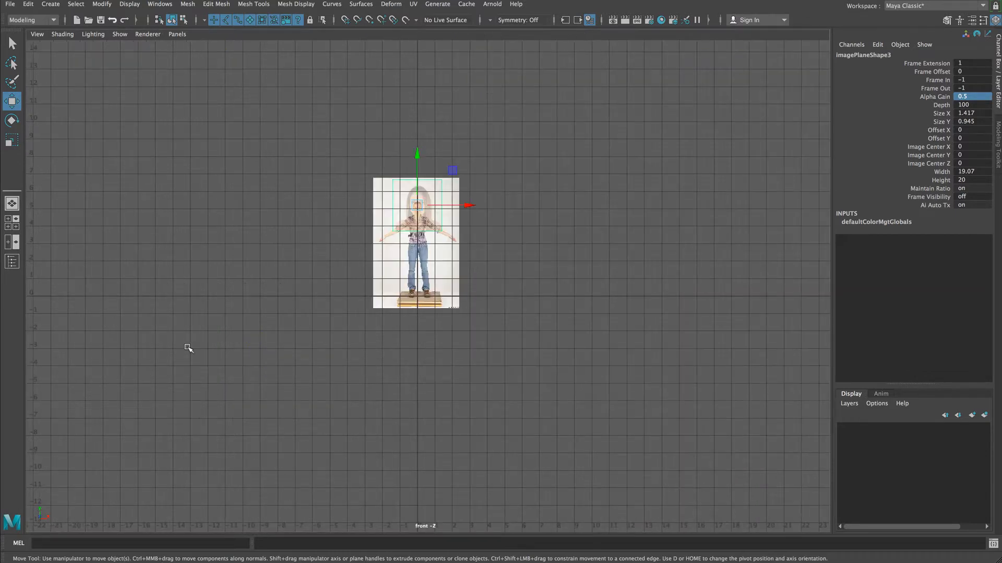
scroll(615, 358, "up", 5)
middle_click_drag(465, 307, 479, 402, "alt")
right_click_drag(233, 288, 385, 267, "alt")
middle_click_drag(385, 268, 421, 366, "alt")
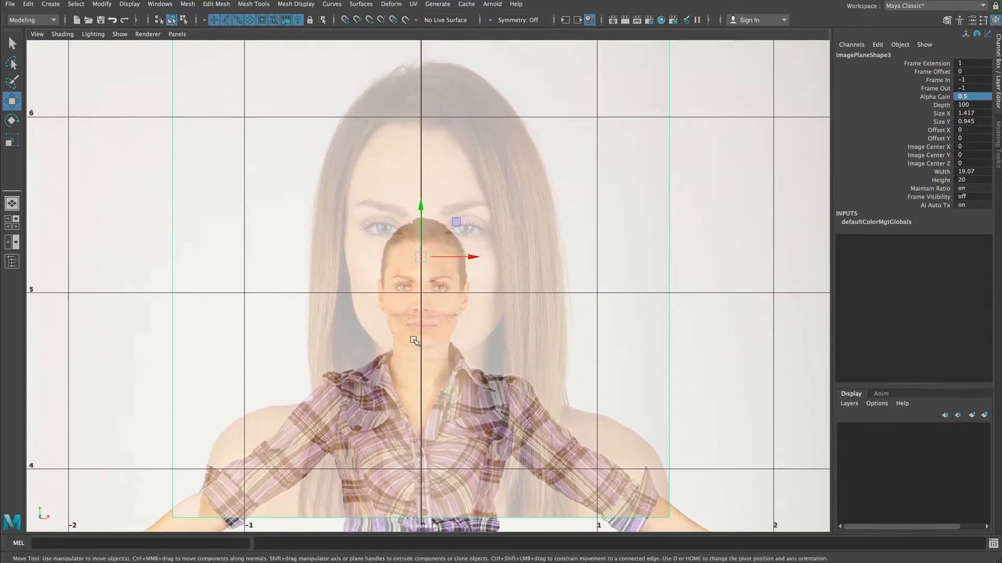
key("r")
left_click_drag(419, 257, 237, 255)
key("w")
left_click_drag(423, 205, 423, 246)
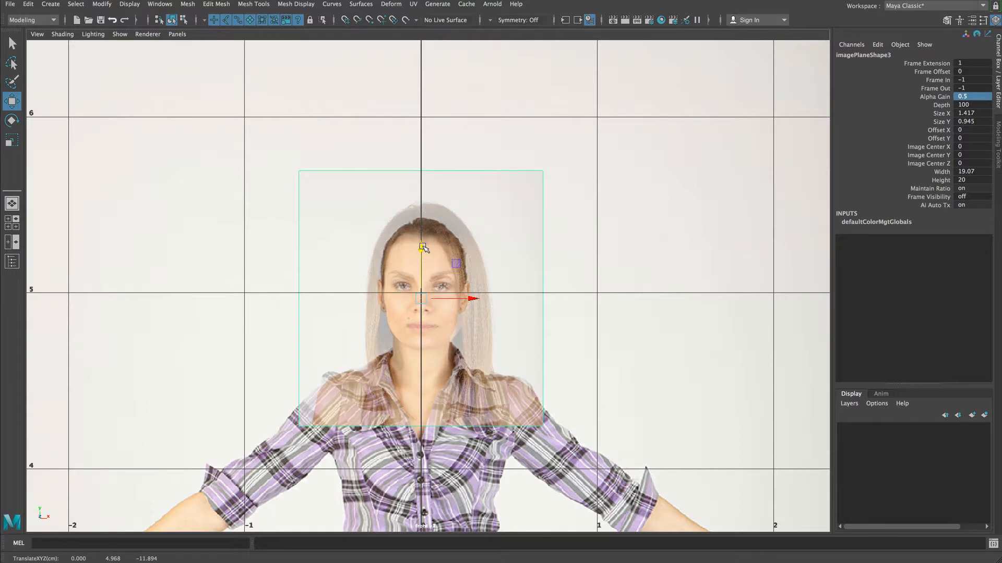
Step: Fine-tune the face image plane's uniform scale and its vertical and horizontal position so eyes, nose and mouth line up with the body photo
right_click_drag(235, 346, 664, 353, "alt")
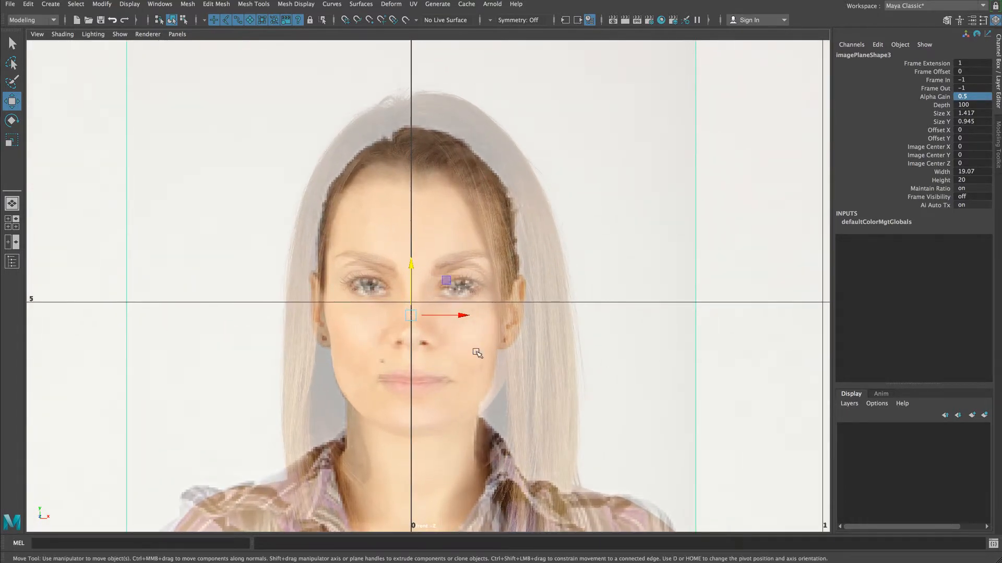
key("r")
left_click_drag(411, 314, 380, 315)
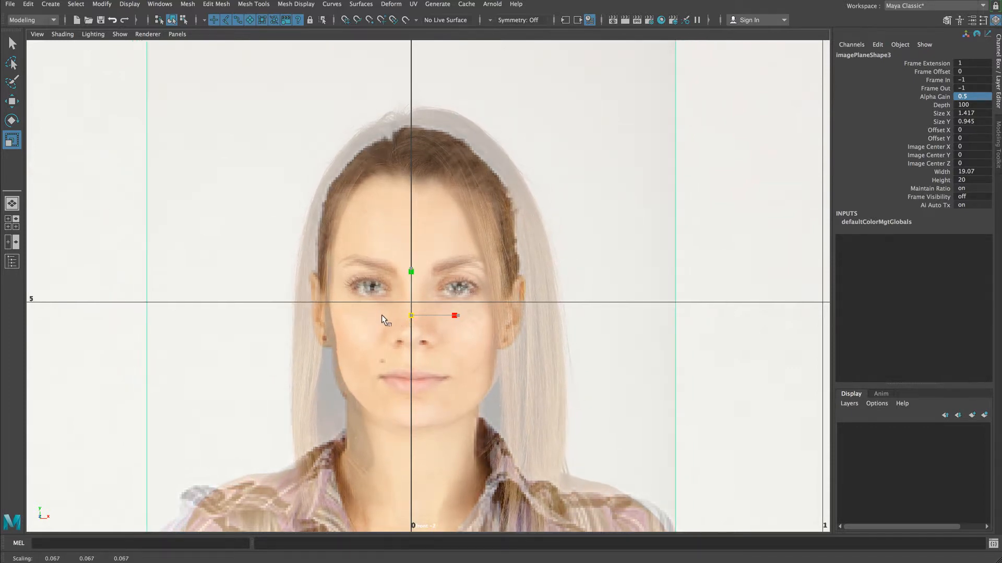
key("w")
left_click_drag(411, 266, 410, 270)
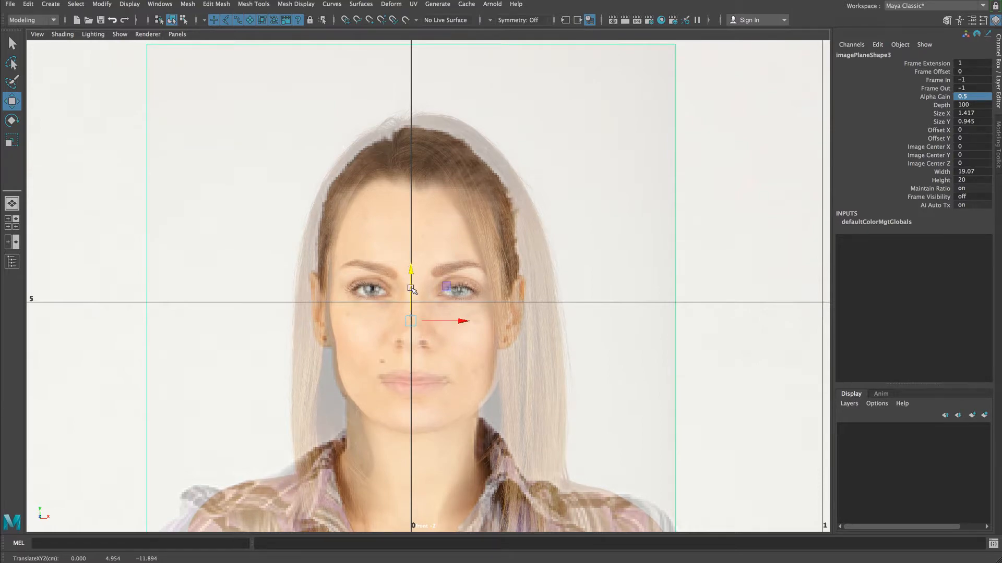
left_click_drag(455, 322, 453, 321)
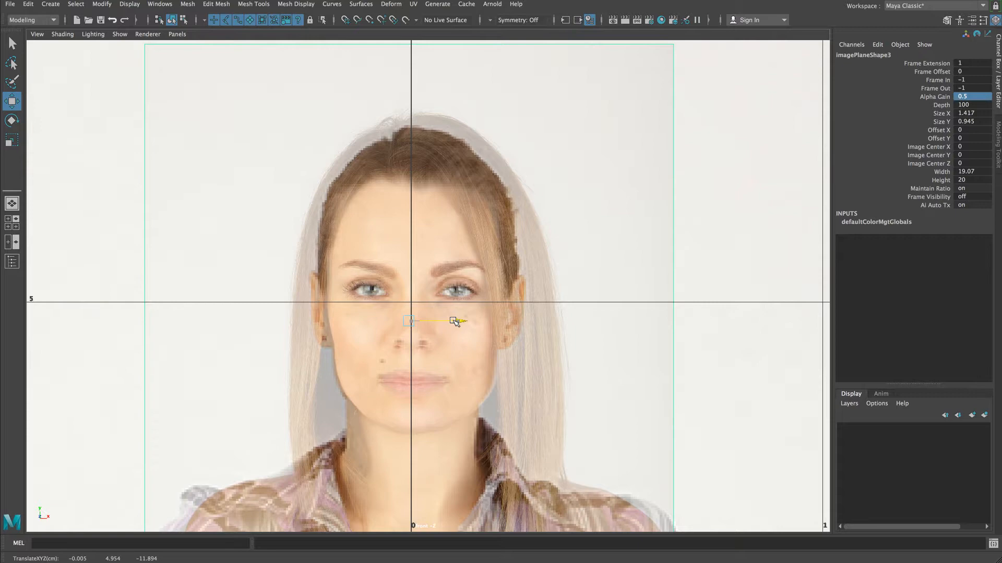
mouse_move(409, 303)
left_mouse_down()
mouse_move(406, 318)
mouse_move(387, 317)
mouse_move(403, 320)
left_mouse_up()
key("r")
key("w")
left_click_drag(447, 320, 447, 319)
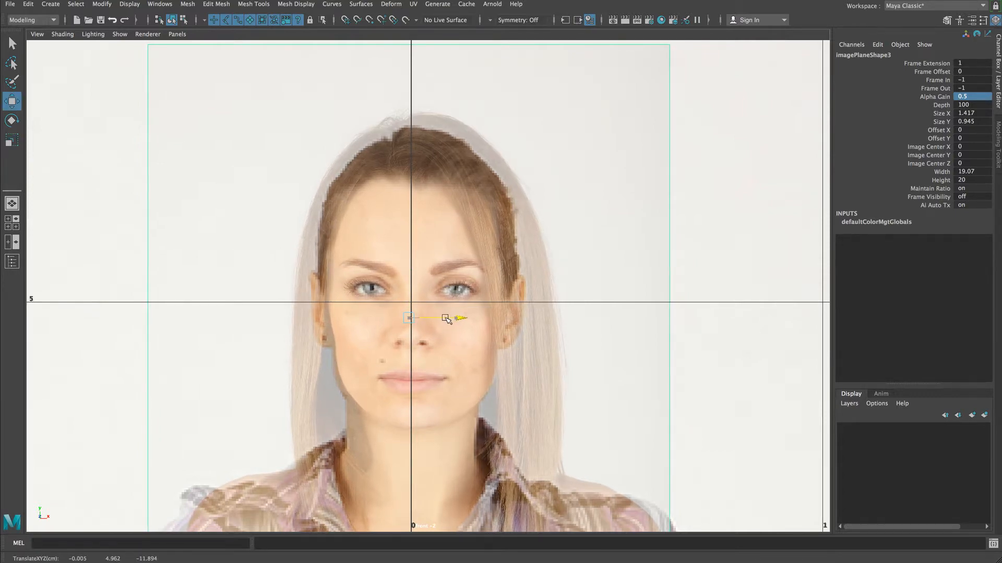
left_click_drag(446, 320, 446, 319)
Step: Restore the front face image plane's Alpha Gain to 1 and deselect it
left_click(968, 98)
type("1")
key("Return")
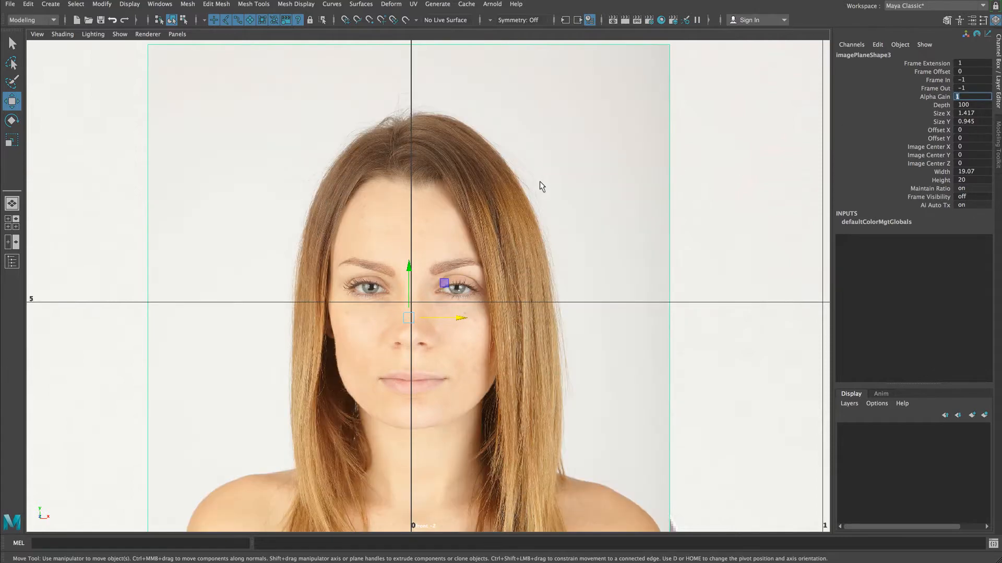
scroll(365, 323, "down", 8)
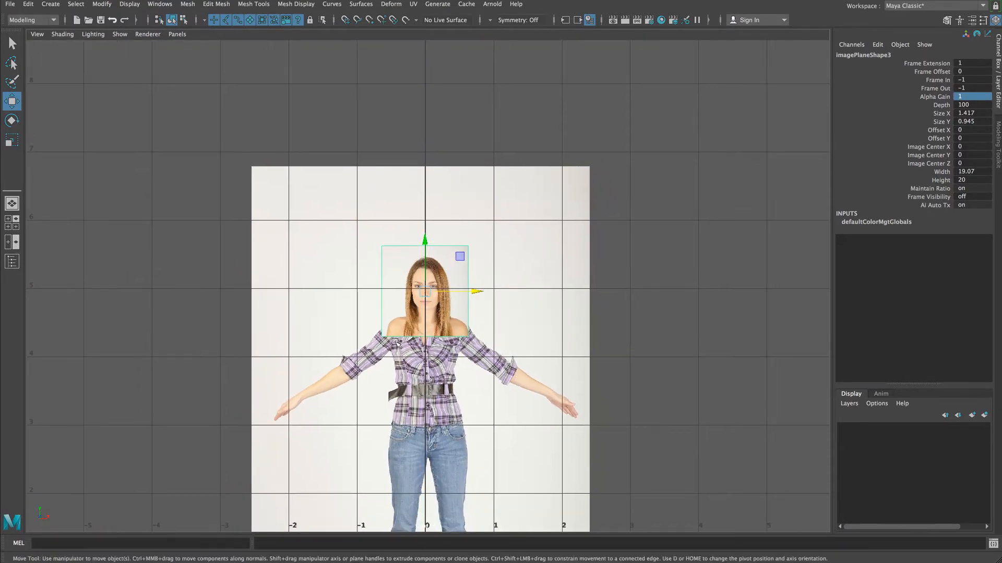
scroll(368, 282, "up", 3)
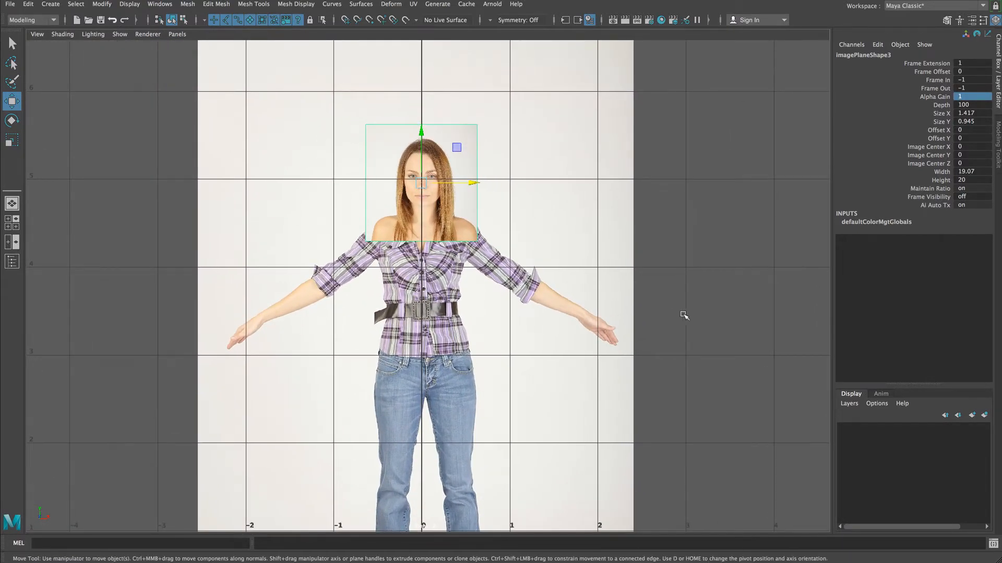
left_click(686, 315)
Step: Examine how the front face image plane fits the full-body photo, from close up and at full figure
scroll(433, 326, "down", 3)
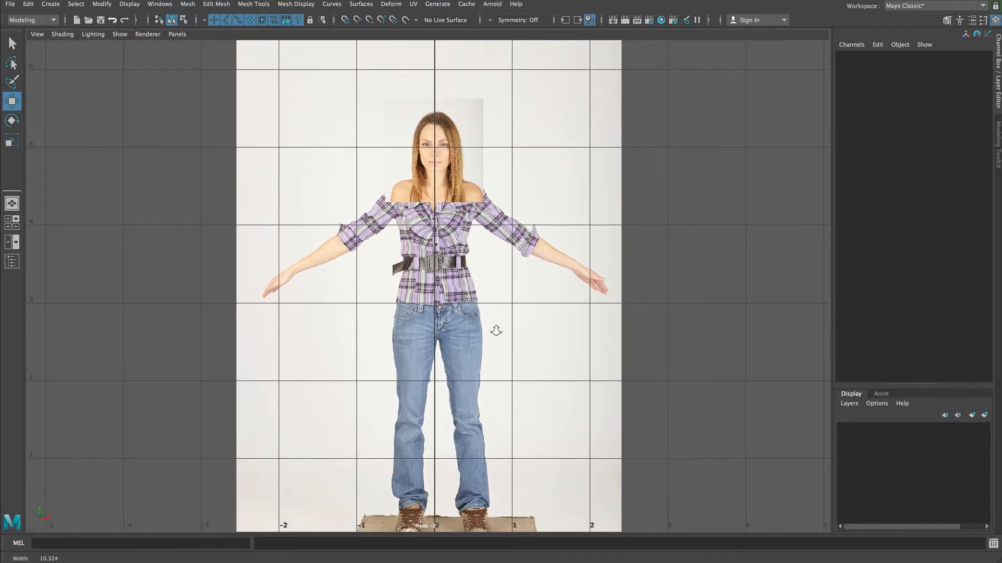
middle_click_drag(308, 233, 317, 333, "alt")
right_click_drag(317, 333, 661, 329, "alt")
middle_click_drag(510, 300, 436, 369, "alt")
right_click_drag(360, 329, 613, 331, "alt")
middle_click_drag(579, 315, 573, 286, "alt")
scroll(573, 285, "down", 5)
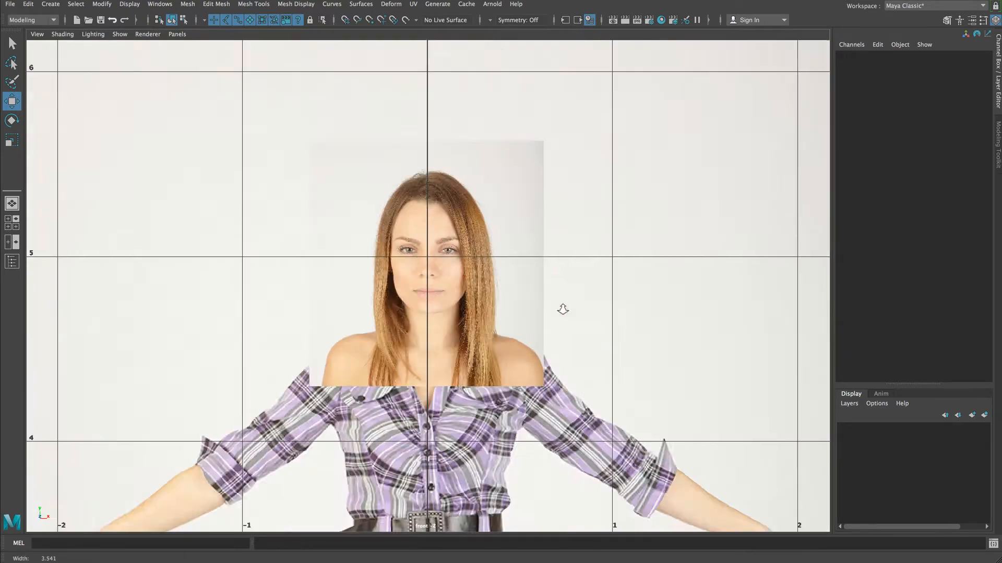
scroll(575, 306, "up", 5)
scroll(599, 309, "down", 2)
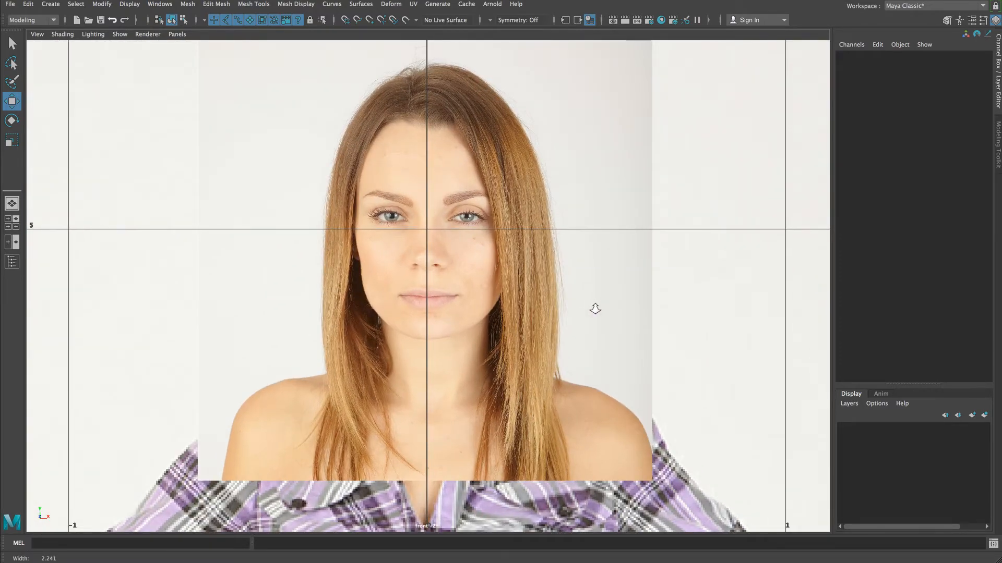
scroll(595, 309, "down", 10)
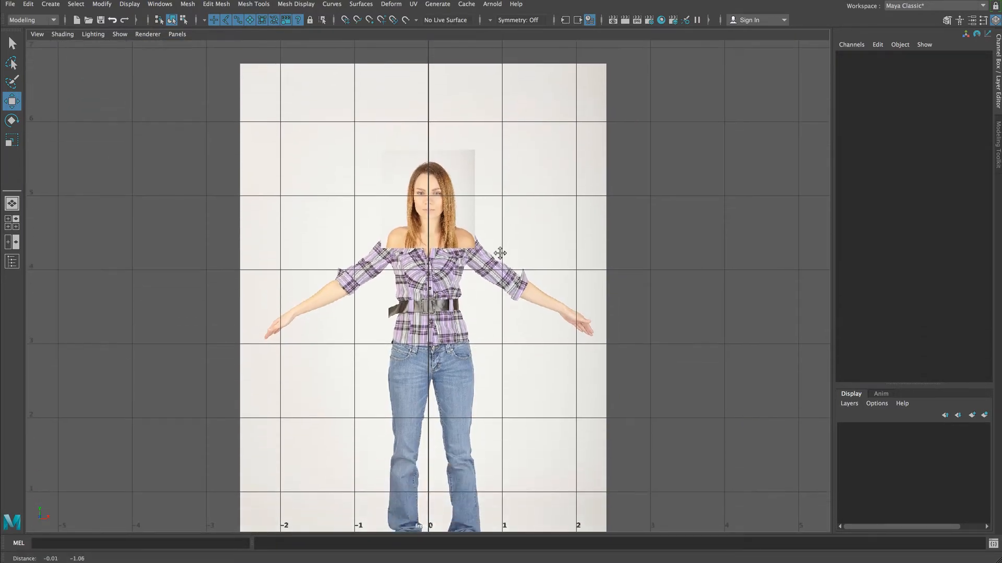
Step: In the side view, import the face-only side photo (Face_Only_Side_LOW.jpg) as a new image plane
key("space")
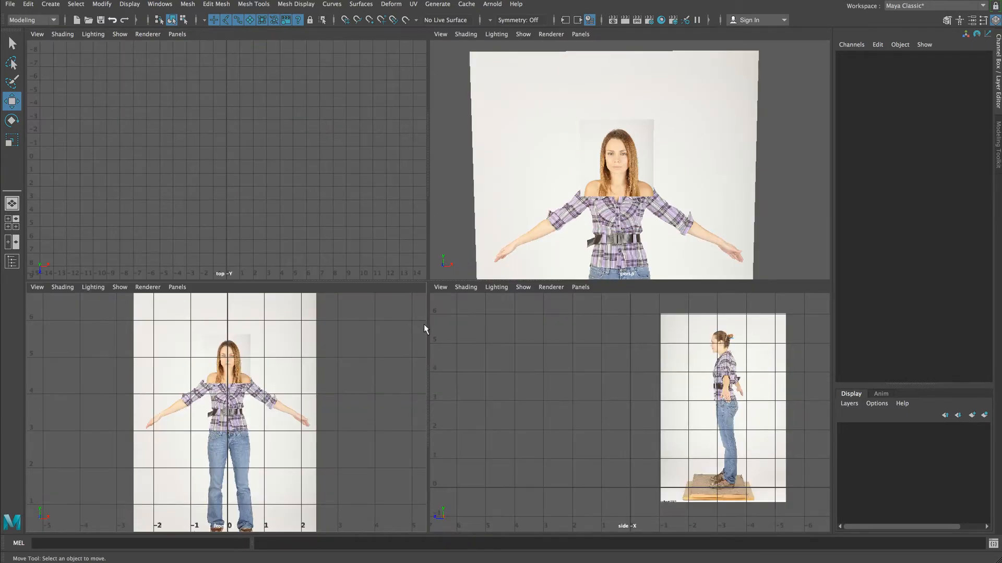
key("space")
middle_click_drag(530, 394, 301, 401, "alt")
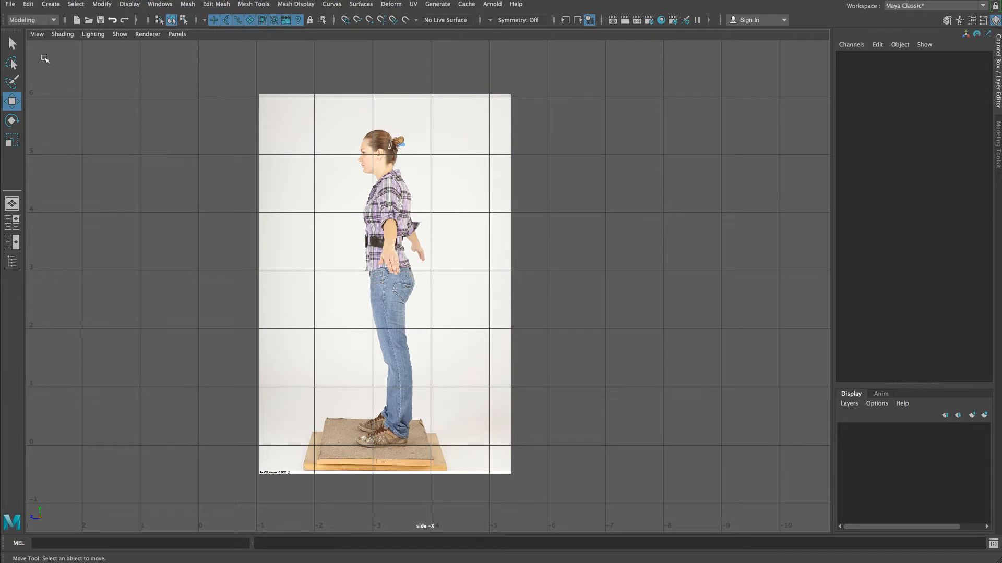
left_click(38, 34)
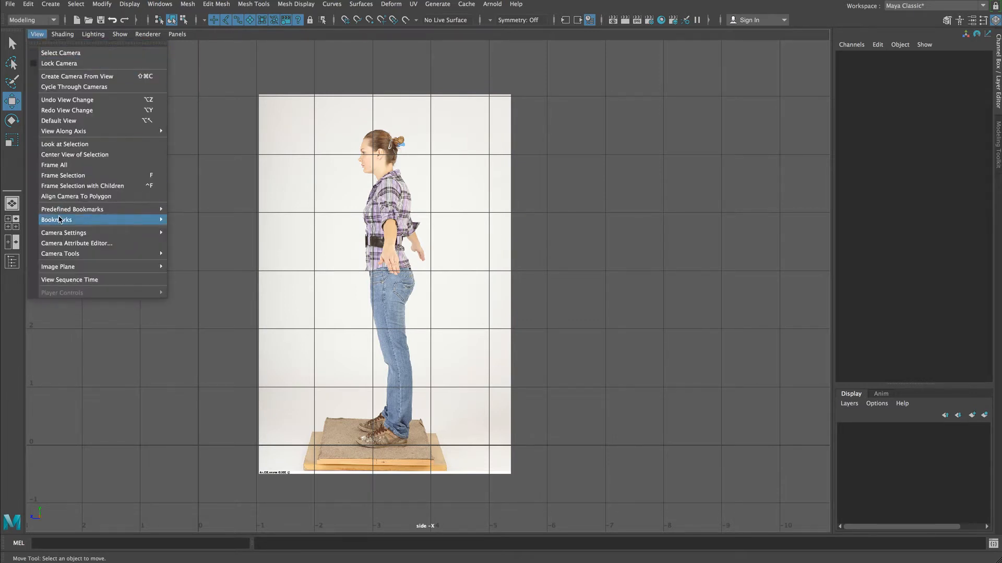
mouse_move(59, 268)
left_click(209, 271)
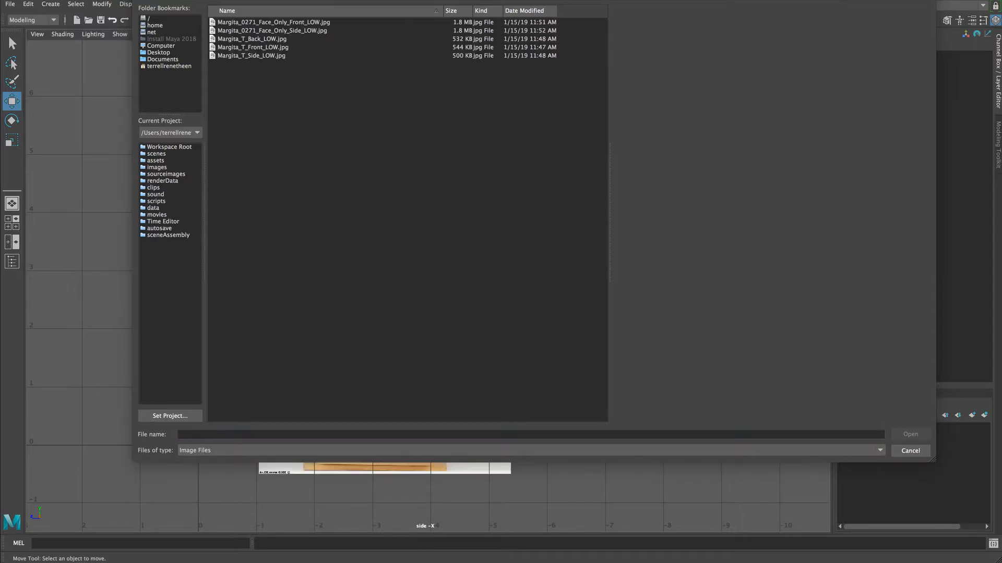
left_click(278, 31)
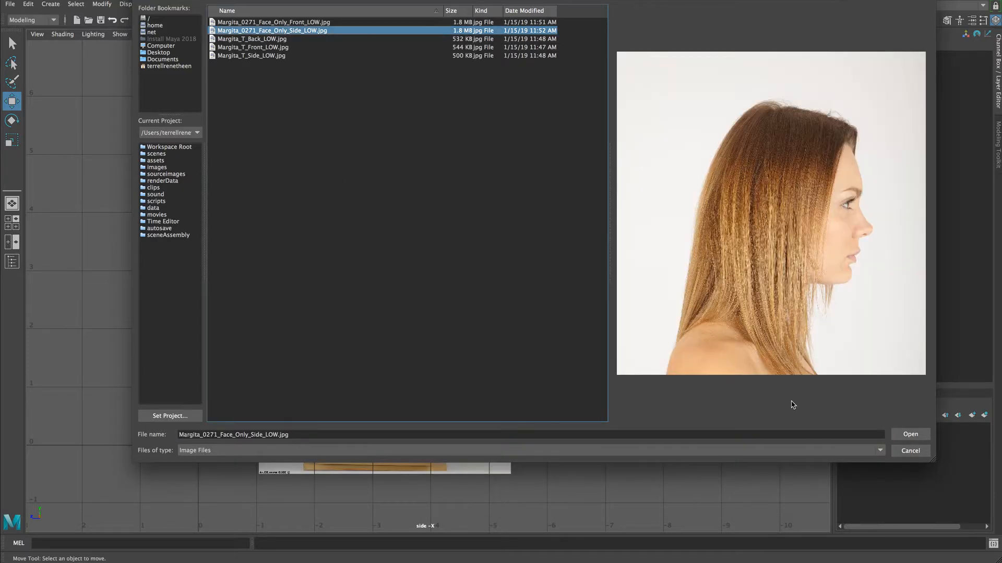
left_click(910, 435)
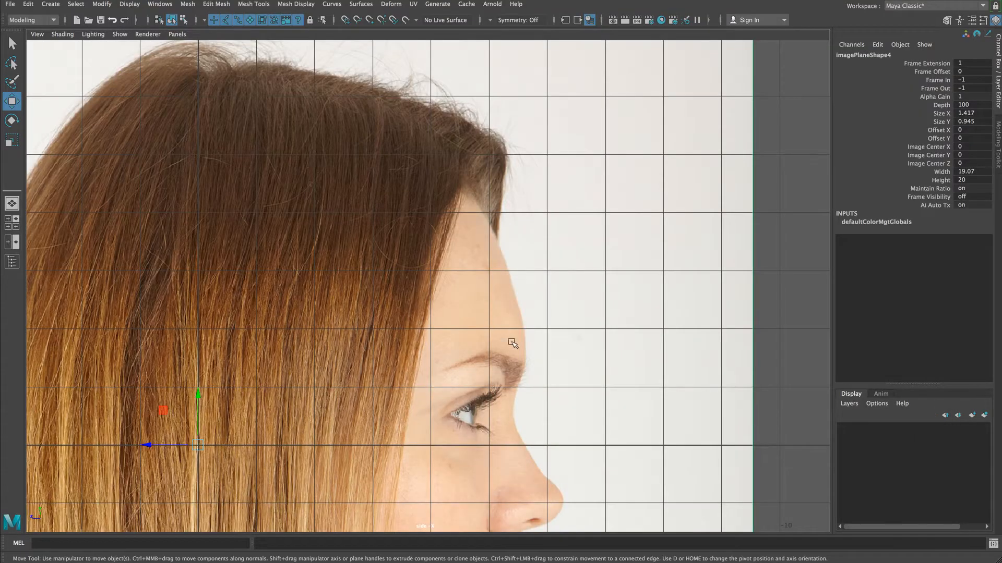
Step: In the perspective view, scale the side face image plane down uniformly and raise it to the side figure's head height
right_click_drag(589, 399, 400, 377, "alt")
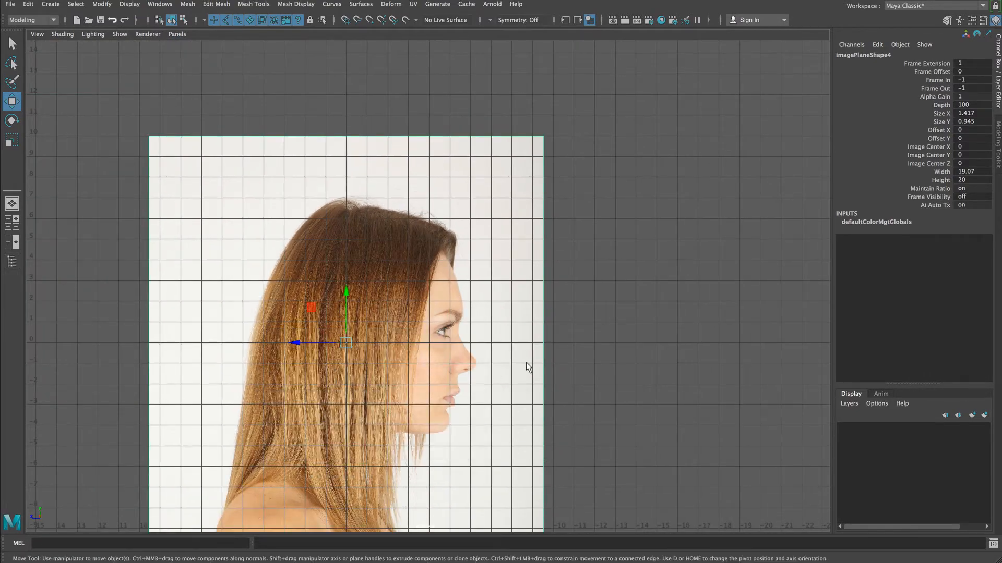
key("space")
key("space")
right_click_drag(599, 288, 342, 282, "alt")
left_click_drag(343, 281, 603, 287, "alt")
left_click_drag(615, 398, 127, 359)
key("r")
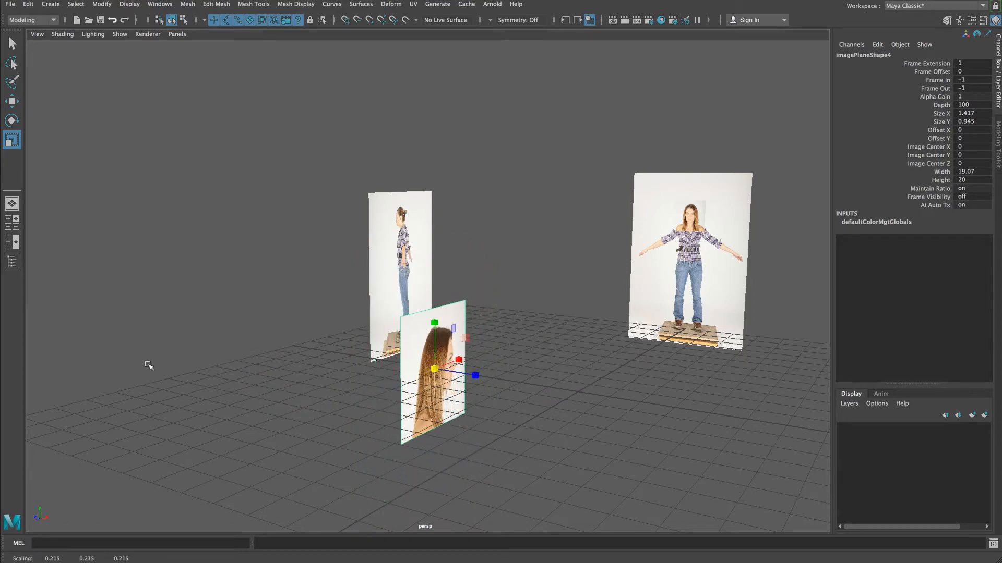
key("w")
left_click_drag(436, 359, 401, 224)
key("r")
key("w")
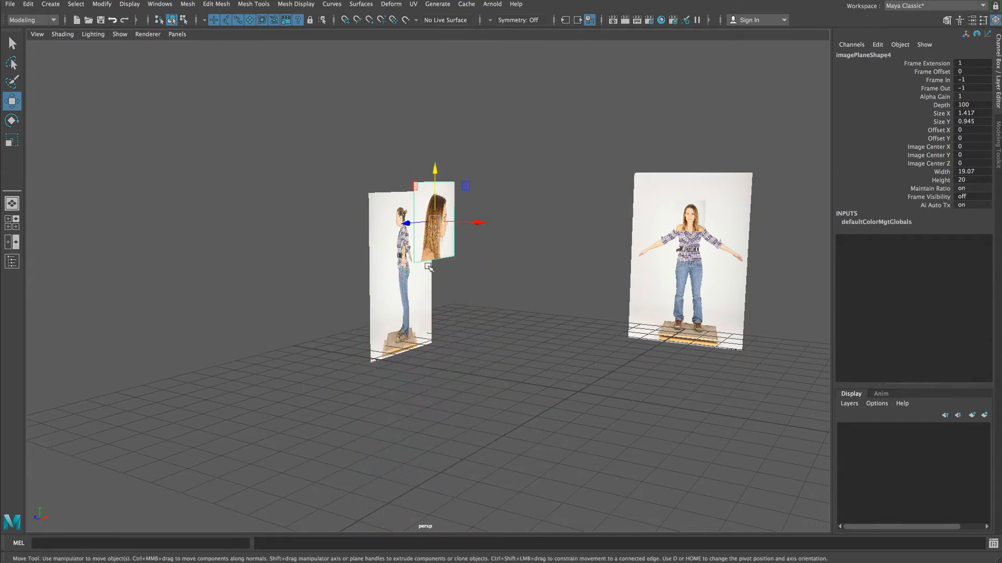
Step: Move the side face image plane along the X and Z axes so it stands in front of the side body image plane's head
key("f")
left_click_drag(488, 329, 478, 280, "alt")
right_click_drag(478, 279, 350, 251, "alt")
left_click_drag(486, 241, 319, 242)
left_click_drag(401, 307, 303, 290, "alt")
left_click_drag(318, 238, 446, 241)
scroll(562, 317, "up", 5)
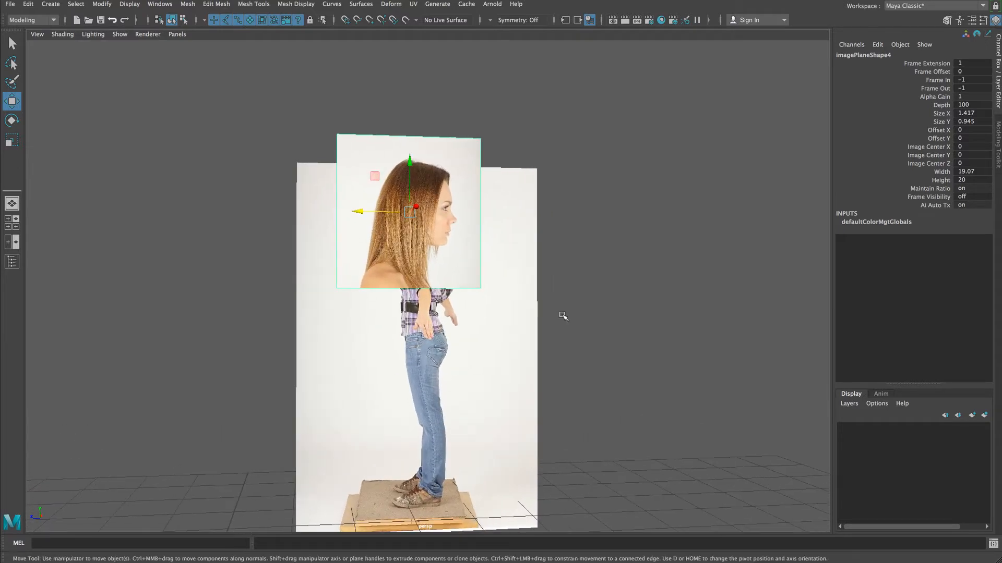
Step: Mirror the side face image plane along X to face the same way as the body photo, with Scale X at -0.132
key("r")
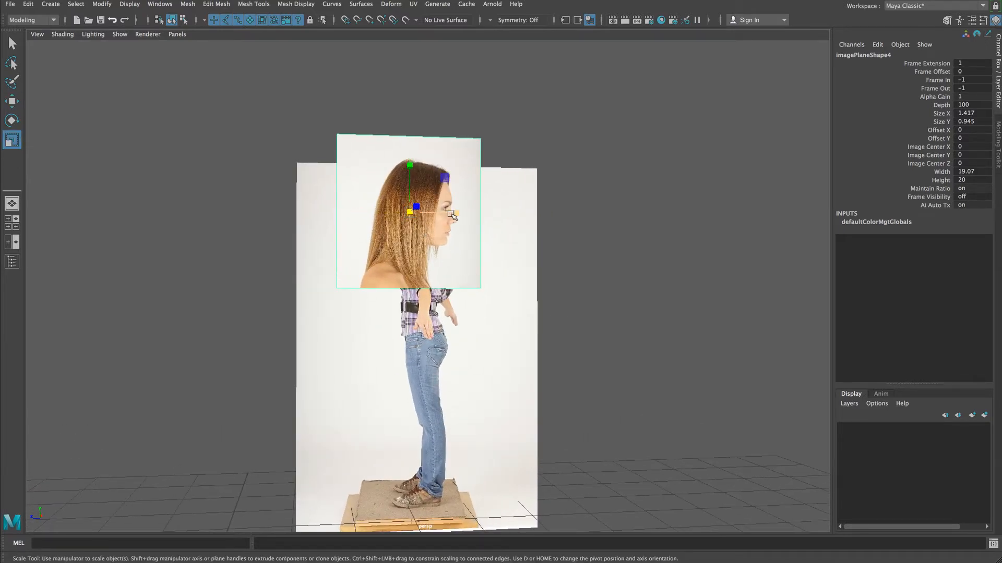
left_click_drag(455, 215, 368, 215)
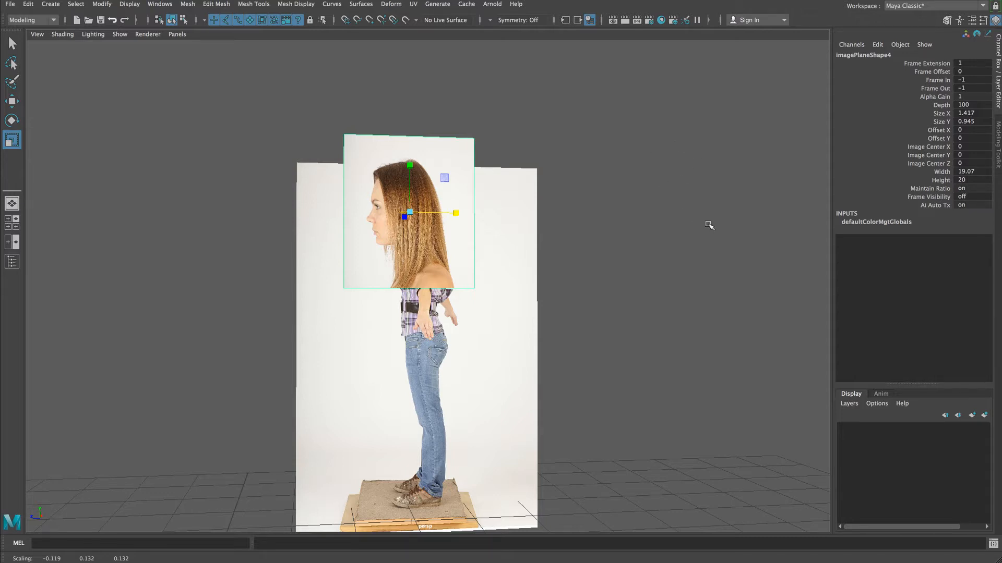
left_click(511, 208)
left_click(464, 154)
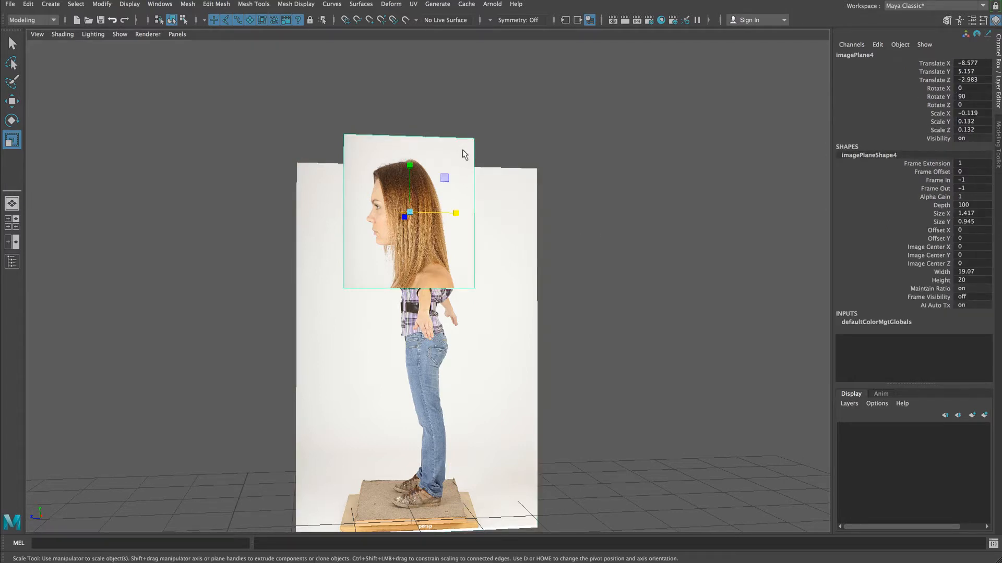
double_click(973, 114)
left_click_drag(405, 303, 424, 280, "alt")
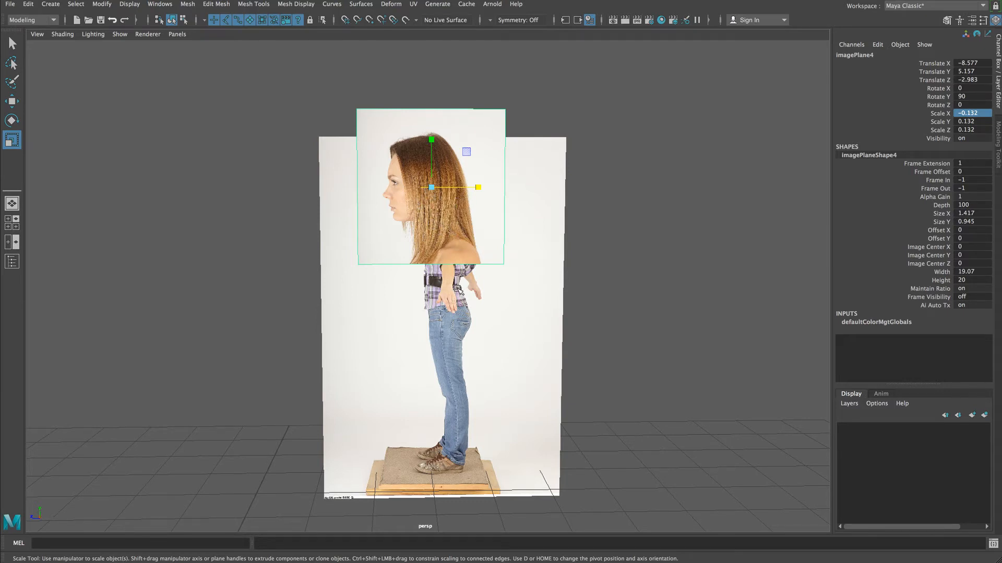
Step: In the side view, set the side face image plane's Alpha Gain to 0.5 so the body photo shows through
key("space")
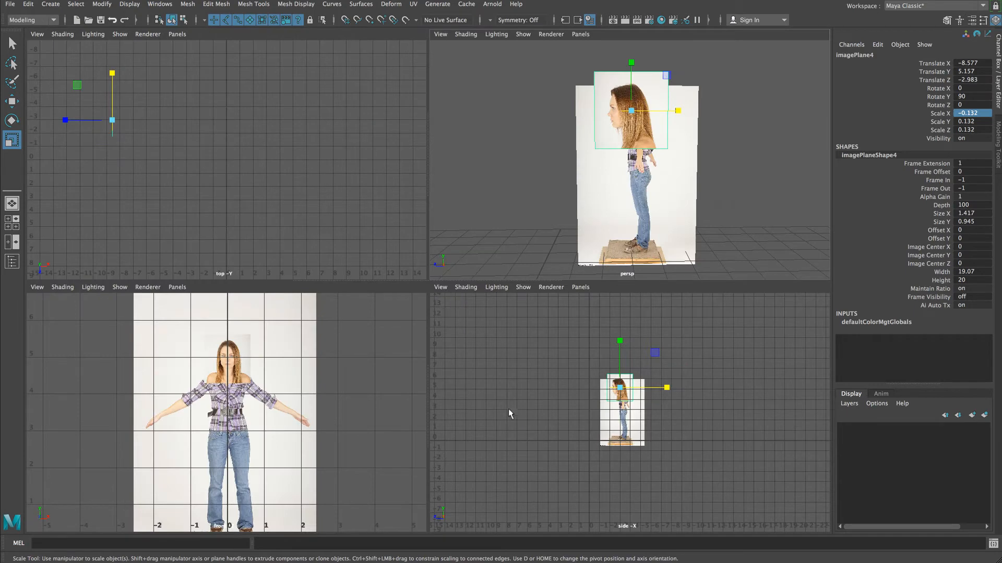
key("space")
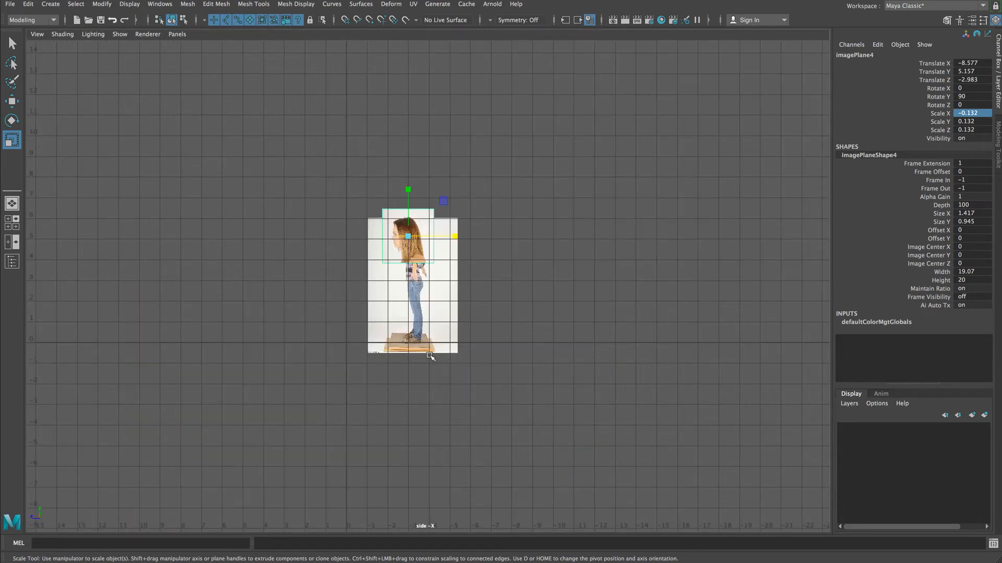
scroll(532, 335, "up", 10)
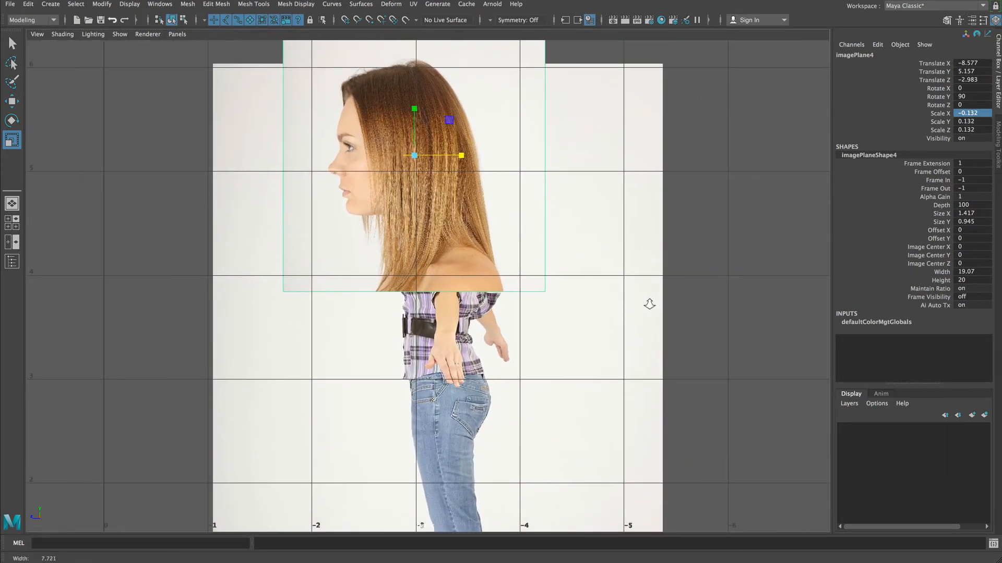
middle_click_drag(458, 180, 479, 220, "alt")
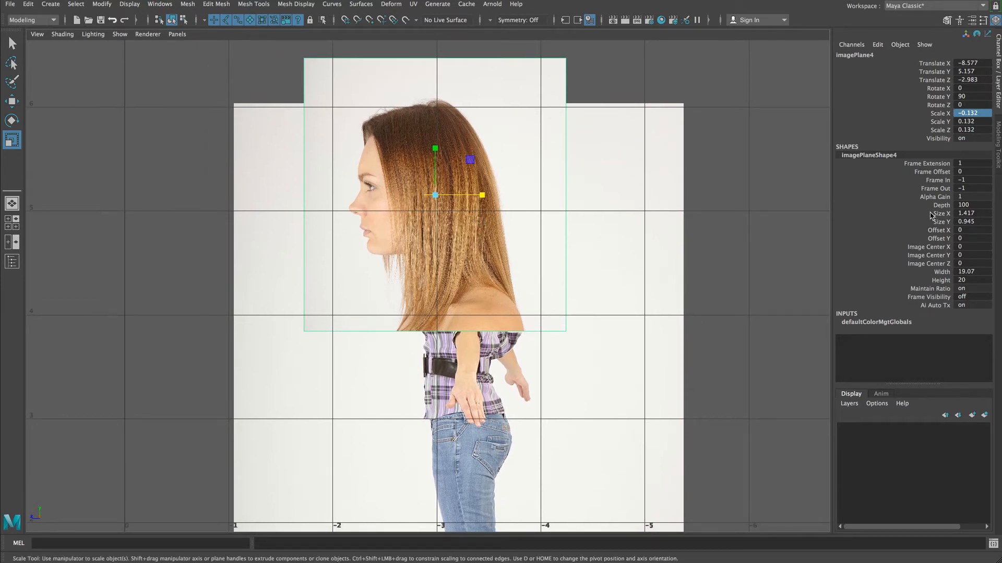
double_click(961, 198)
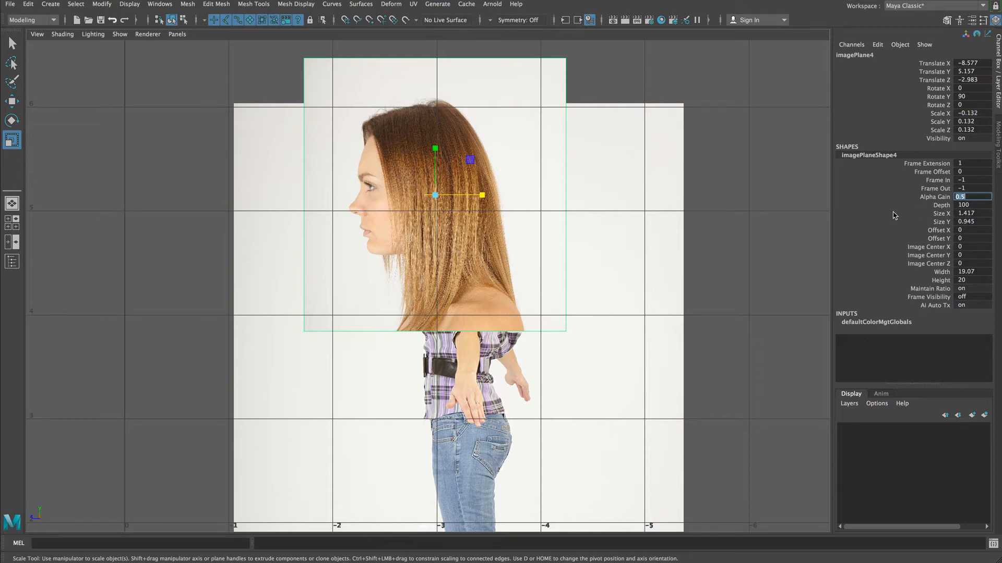
key("Return")
Step: Scale the side face image plane down uniformly to about 0.069 and move it over the body photo's head, at Translate Y 4.978 and Z -3.181
right_click_drag(390, 253, 645, 236, "alt")
middle_click_drag(515, 185, 536, 312, "alt")
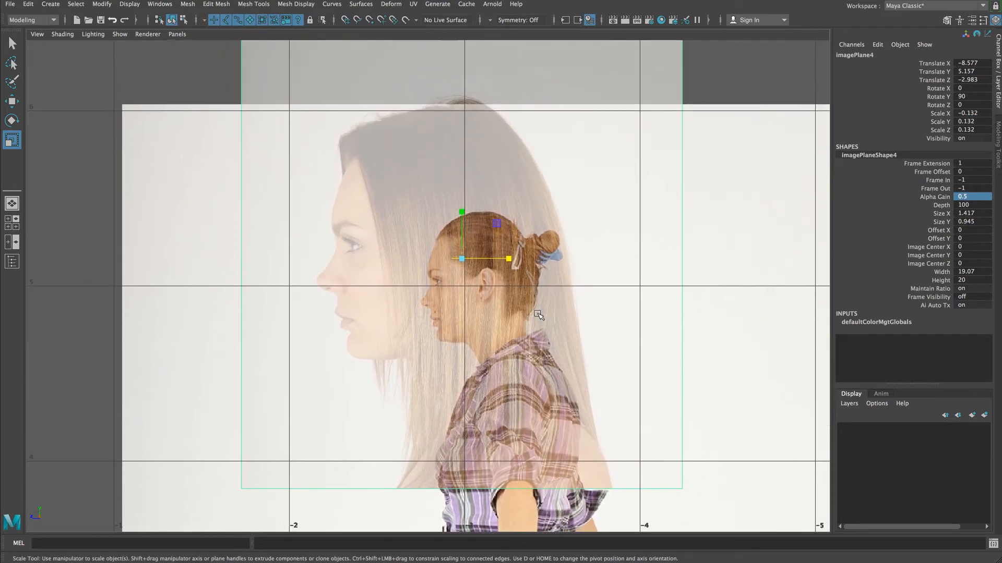
scroll(538, 314, "up", 3)
left_click_drag(468, 255, 308, 246)
key("w")
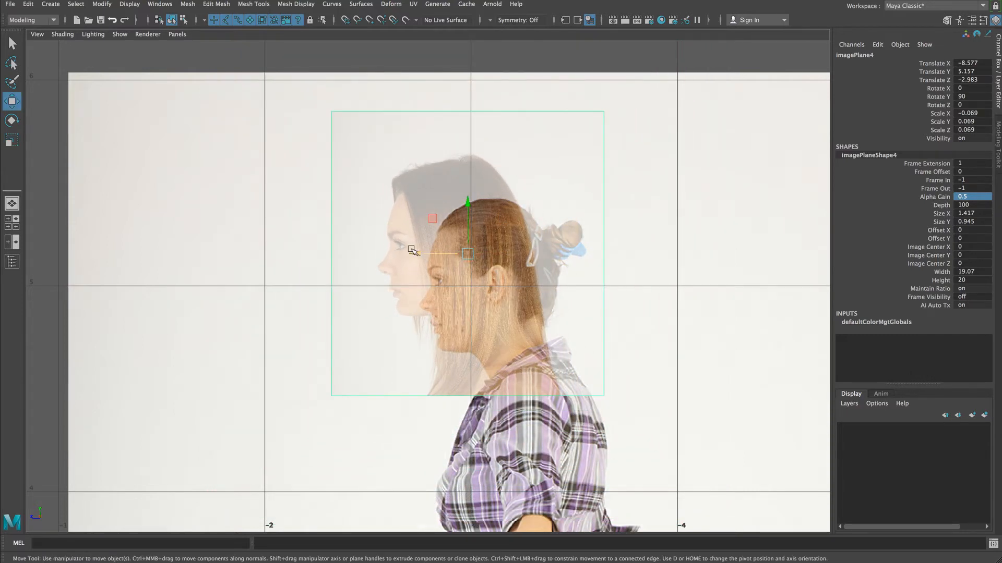
left_click_drag(423, 251, 459, 255)
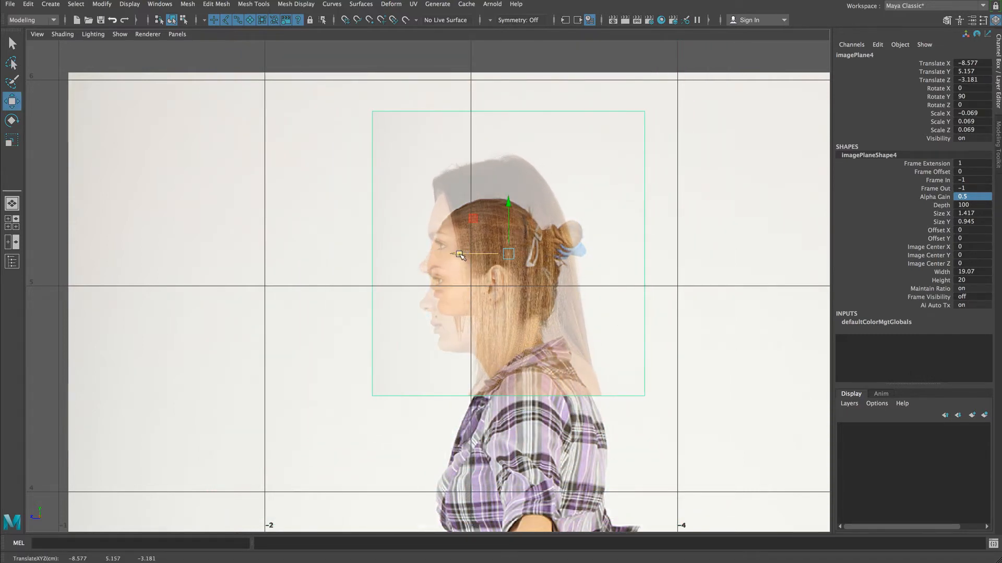
left_click_drag(509, 203, 509, 241)
Step: Shrink the side face image plane very slightly and nudge it along Z to -3.177 to match the body photo's profile
right_click_drag(233, 340, 579, 337, "alt")
middle_click_drag(579, 338, 474, 277, "alt")
right_click_drag(474, 277, 523, 282, "alt")
middle_click_drag(504, 254, 498, 278, "alt")
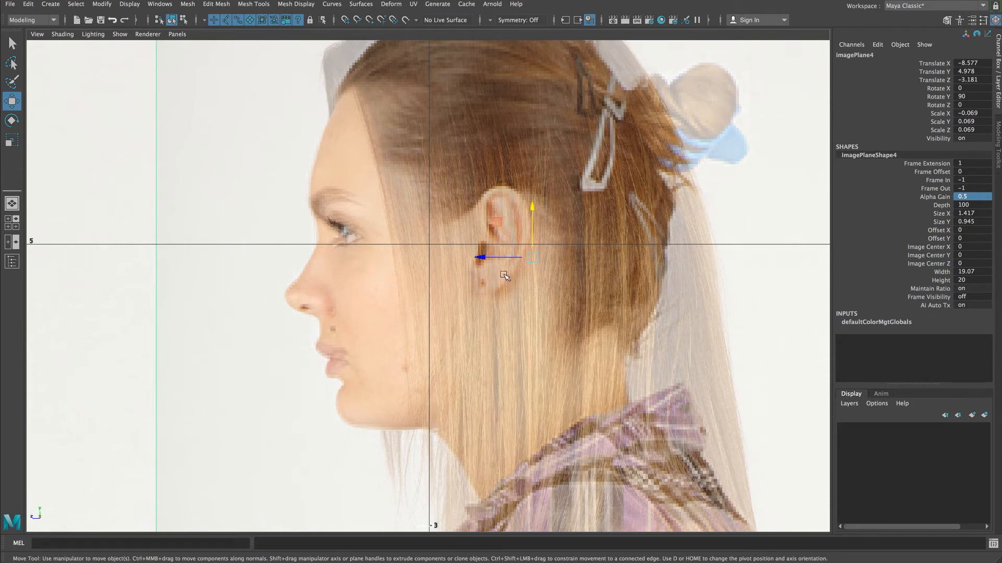
key("r")
left_click_drag(533, 260, 531, 260)
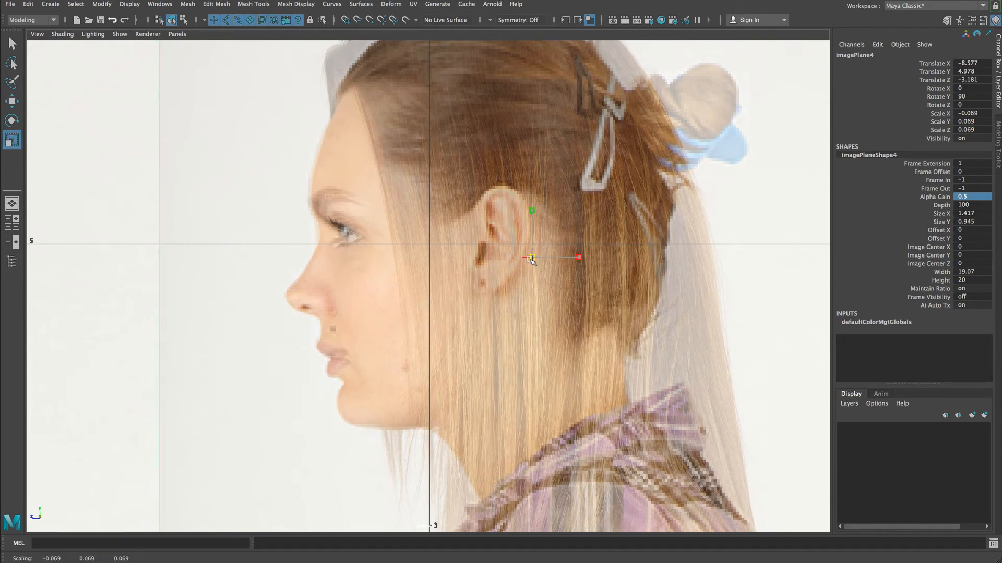
key("w")
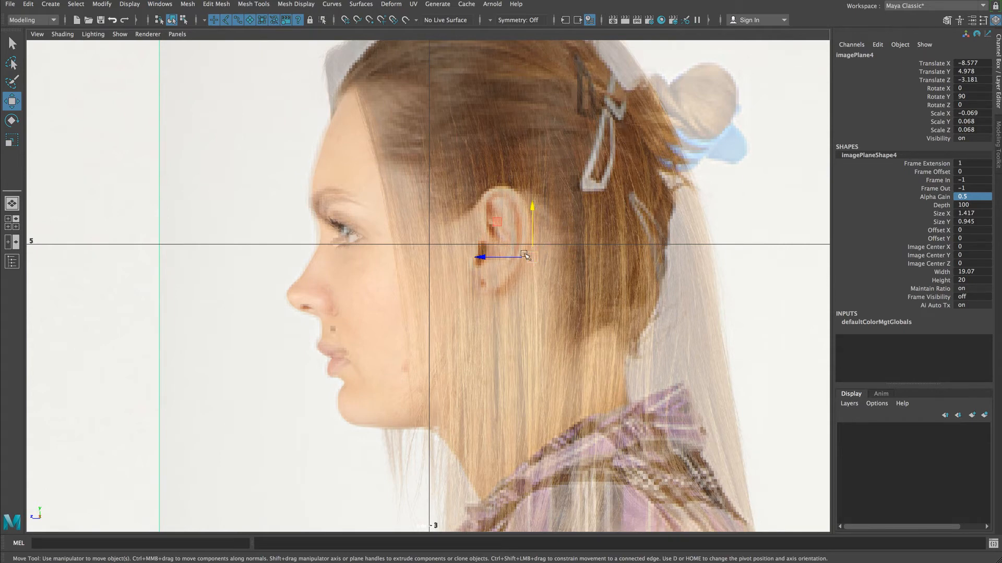
mouse_move(520, 260)
left_mouse_down()
mouse_move(533, 259)
mouse_move(518, 259)
left_mouse_up()
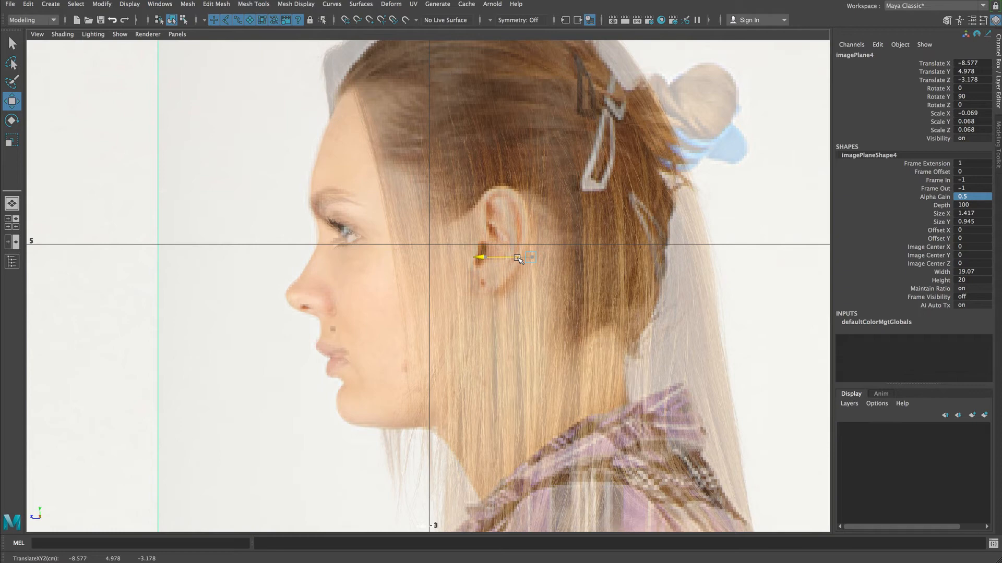
left_click_drag(518, 259, 517, 260)
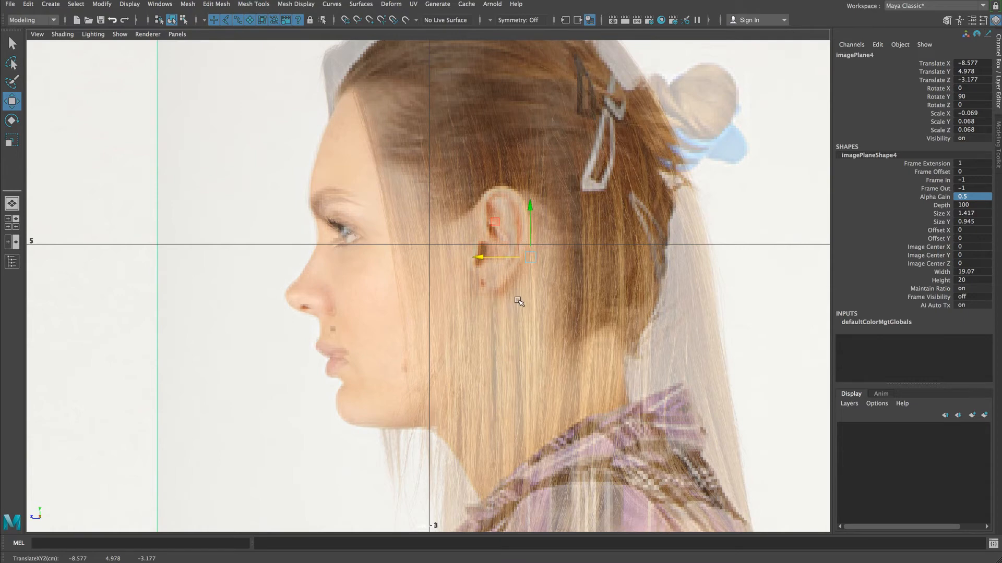
Step: Fine-tune the side face image plane's uniform scale to 0.068, with Scale X at -0.068
key("r")
mouse_move(531, 260)
left_mouse_down()
mouse_move(528, 236)
mouse_move(531, 260)
mouse_move(531, 245)
left_mouse_up()
key("w")
key("r")
key("w")
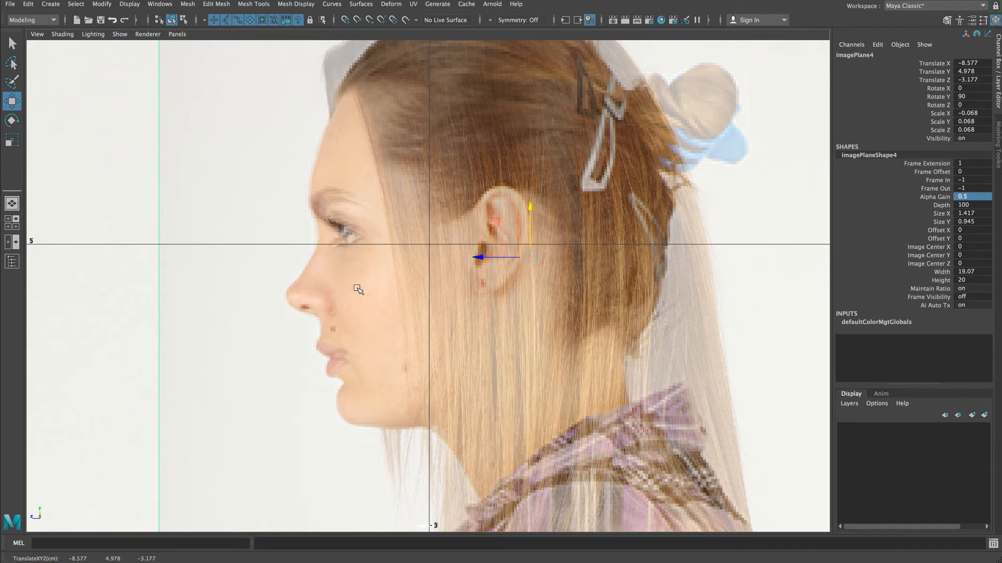
Step: Restore the side face image plane's full opacity with an Alpha Gain of 1
scroll(482, 402, "down", 10)
scroll(502, 403, "up", 3)
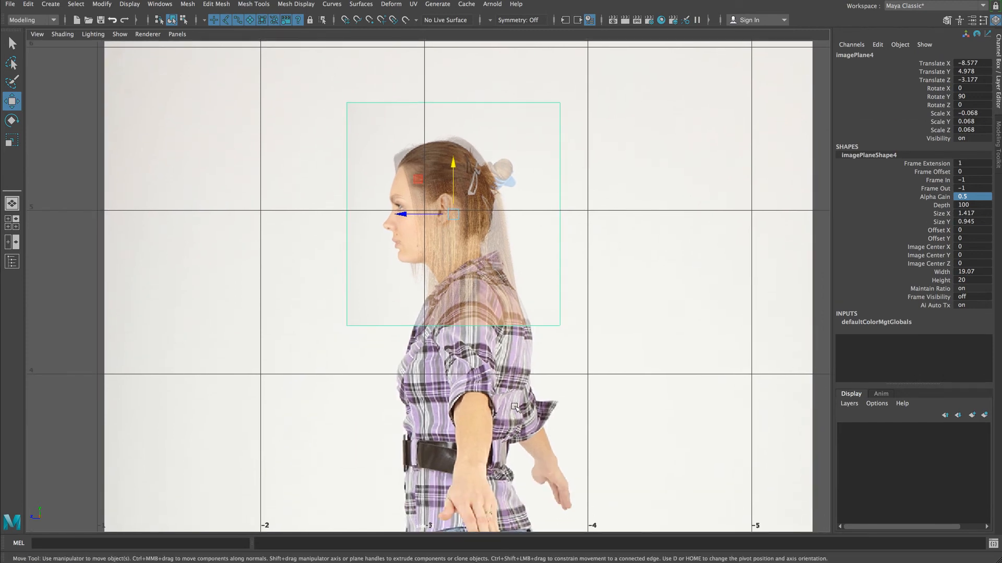
double_click(975, 196)
key("Return")
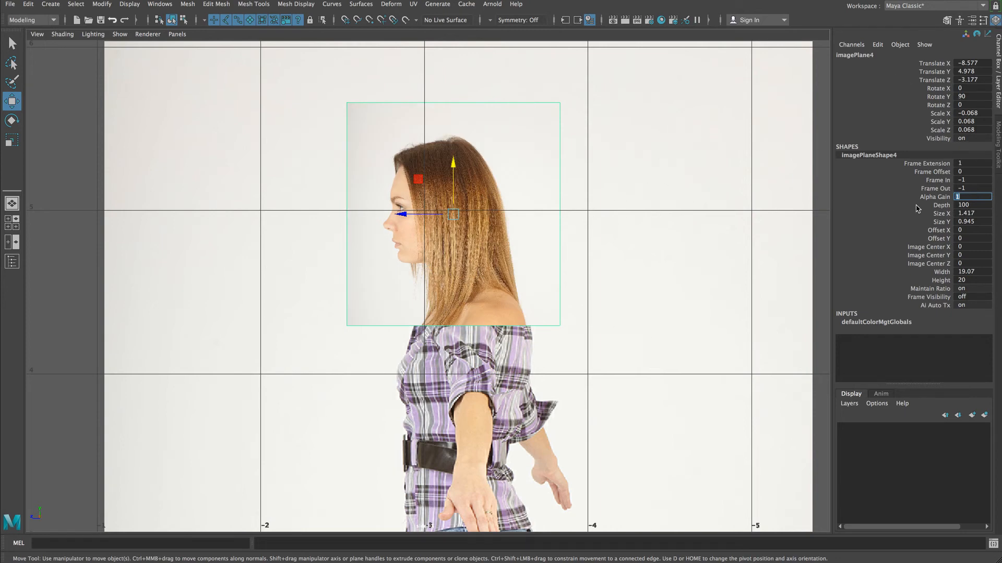
Step: Lock all Translate, Rotate and Scale channels of the side face image plane
left_click_drag(933, 64, 935, 129)
right_click(928, 89)
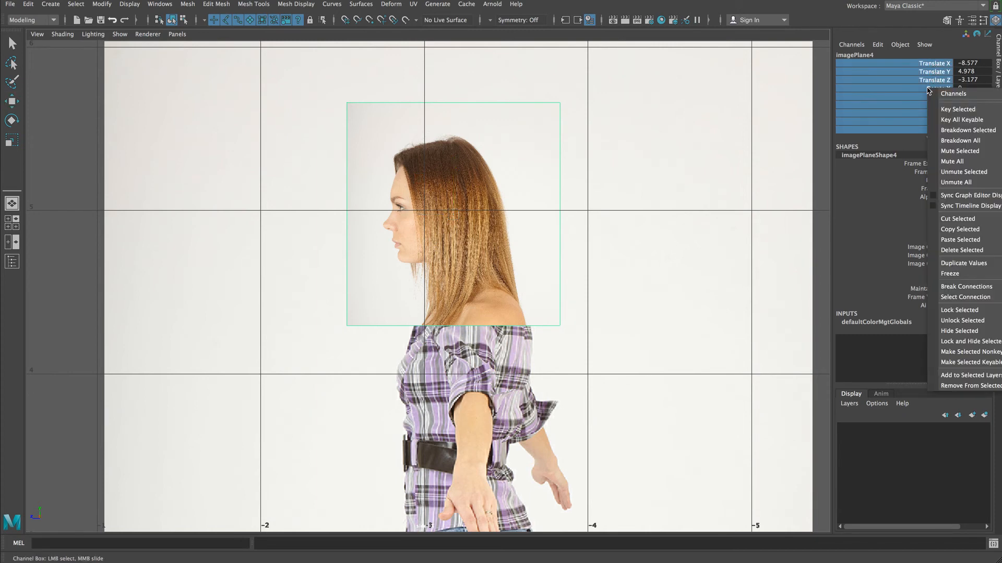
left_click(958, 310)
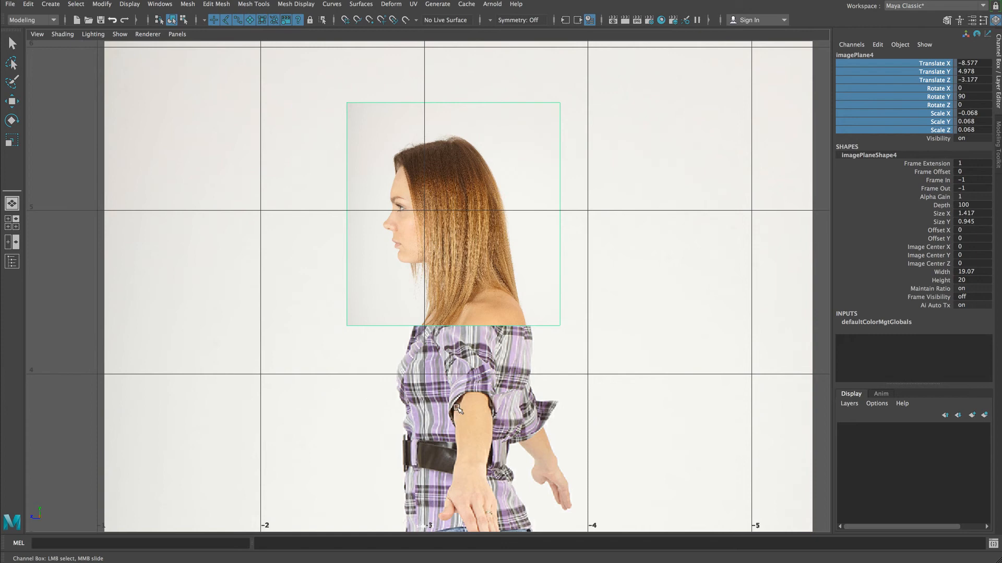
Step: In the front view, select the front face image plane and lock all its Translate, Rotate and Scale channels
right_click_drag(456, 408, 362, 387, "alt")
middle_click_drag(362, 387, 307, 349, "alt")
left_click(311, 350, "alt")
key("space")
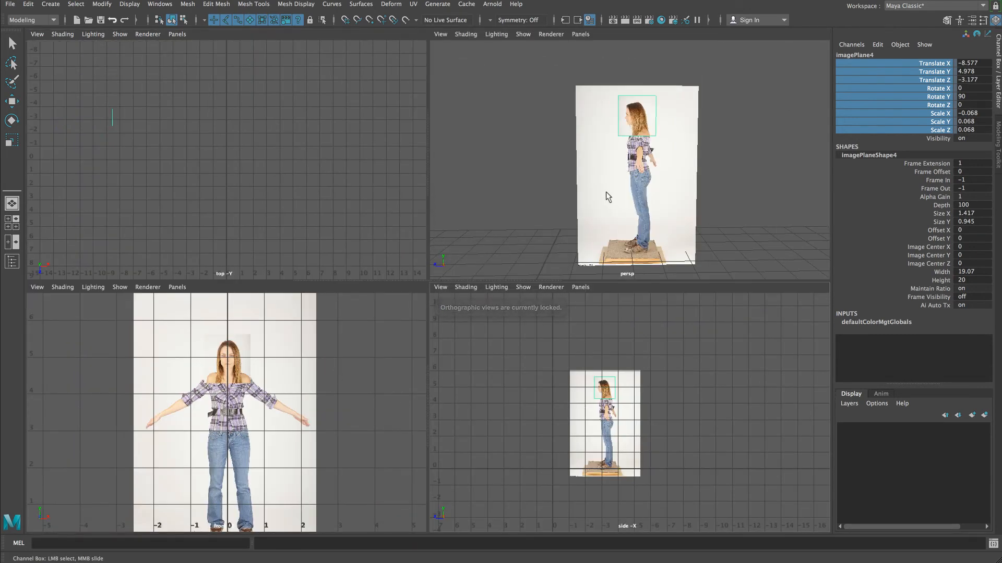
left_click(366, 355)
key("w")
key("space")
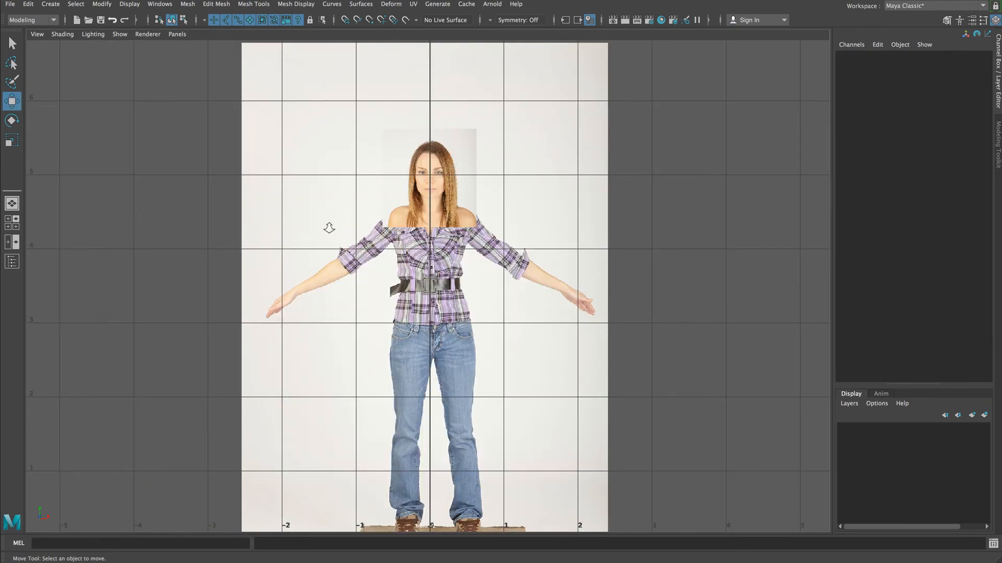
scroll(336, 230, "up", 2)
left_click(468, 168)
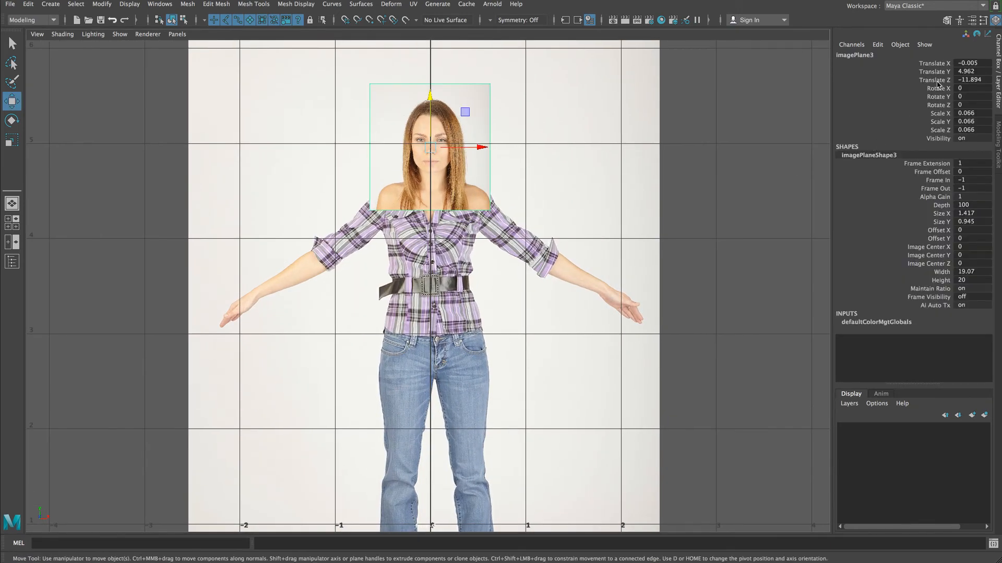
left_click_drag(927, 69, 929, 132)
right_click(930, 132)
left_click(963, 351)
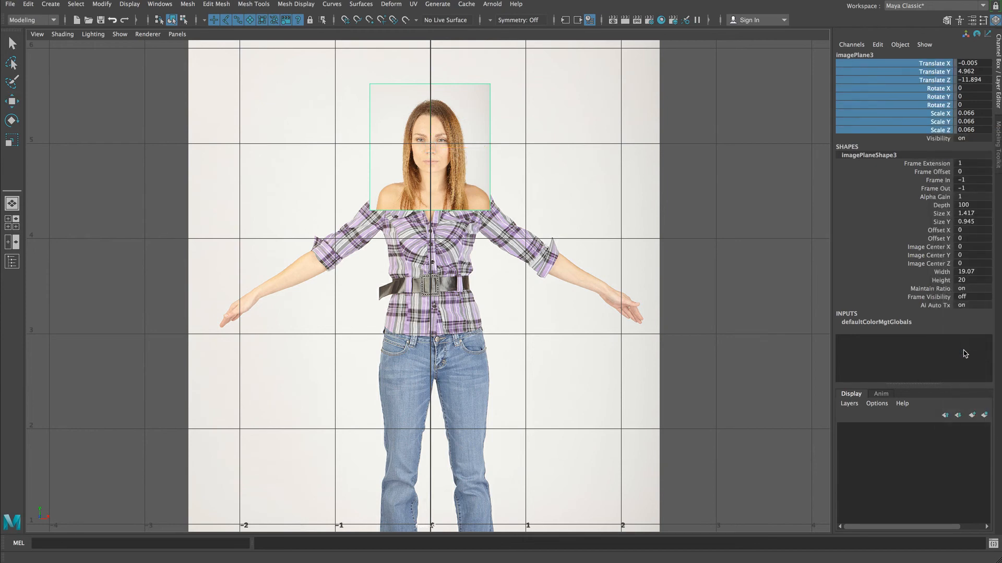
Step: Clear the selection and examine the front and side image planes together in the perspective view
key("space")
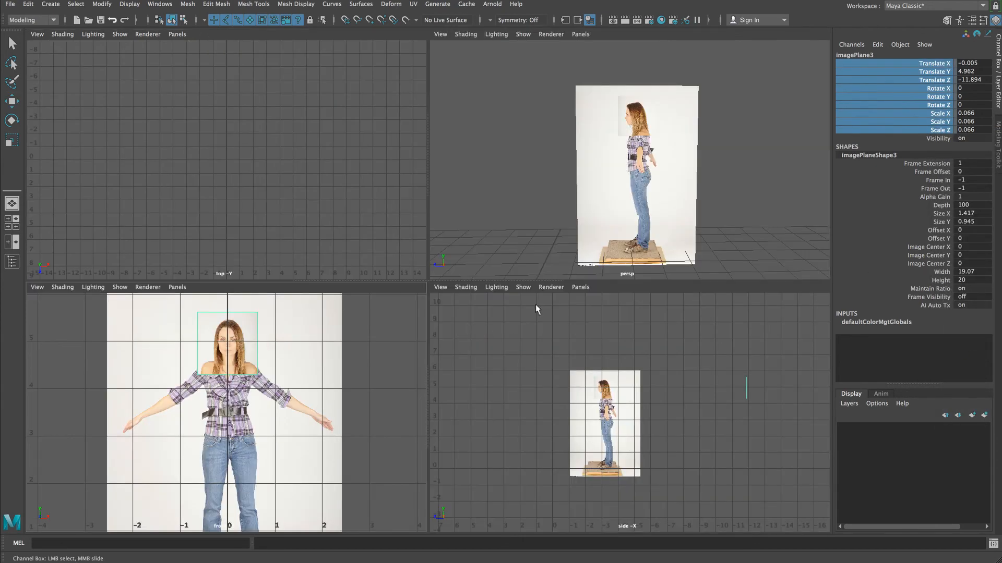
key("space")
right_click_drag(600, 324, 482, 304, "alt")
middle_click_drag(483, 304, 375, 252, "alt")
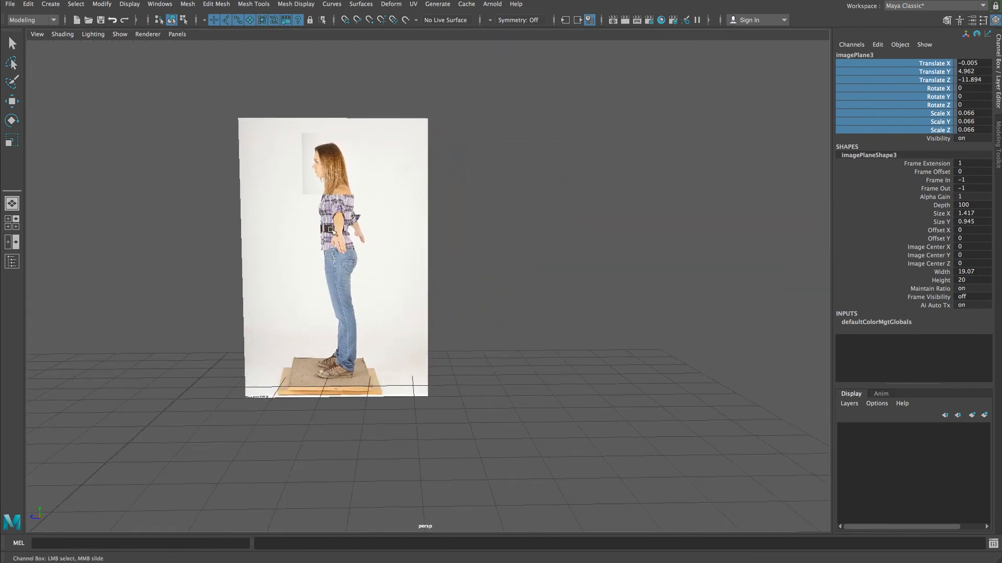
left_click_drag(365, 243, 393, 232, "alt")
key("w")
left_click(395, 234)
right_click_drag(512, 273, 406, 243, "alt")
middle_click_drag(405, 242, 371, 241, "alt")
left_click_drag(371, 241, 399, 245, "alt")
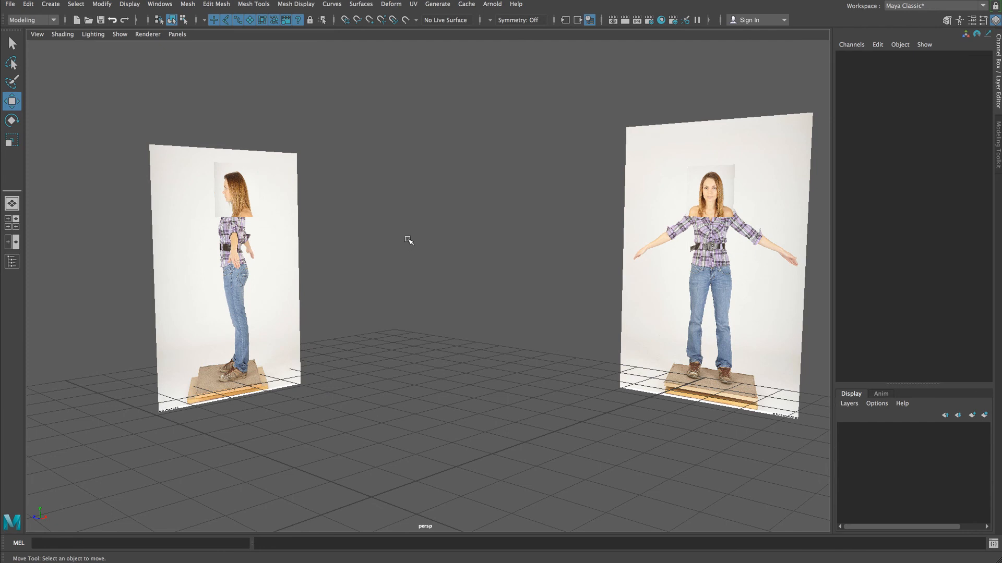